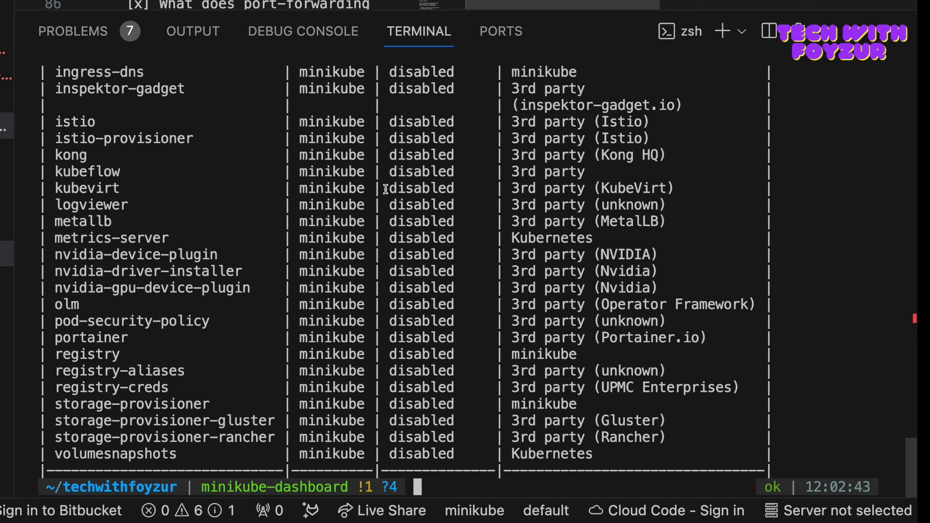
# Step: Examine the minikube addons table, checking the dashboard addon's status and maintainer
pyautogui.scroll(10, 386, 189)
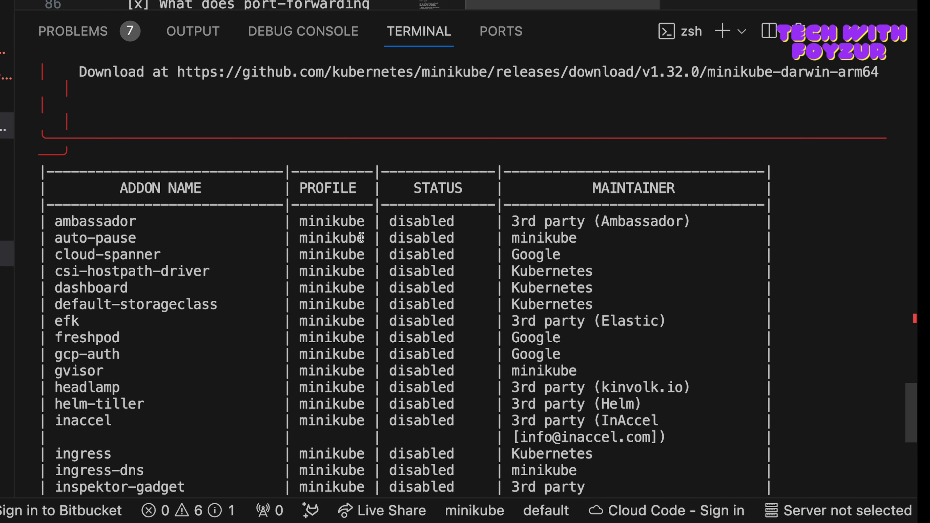
pyautogui.moveTo(114, 189); pyautogui.dragTo(218, 191)
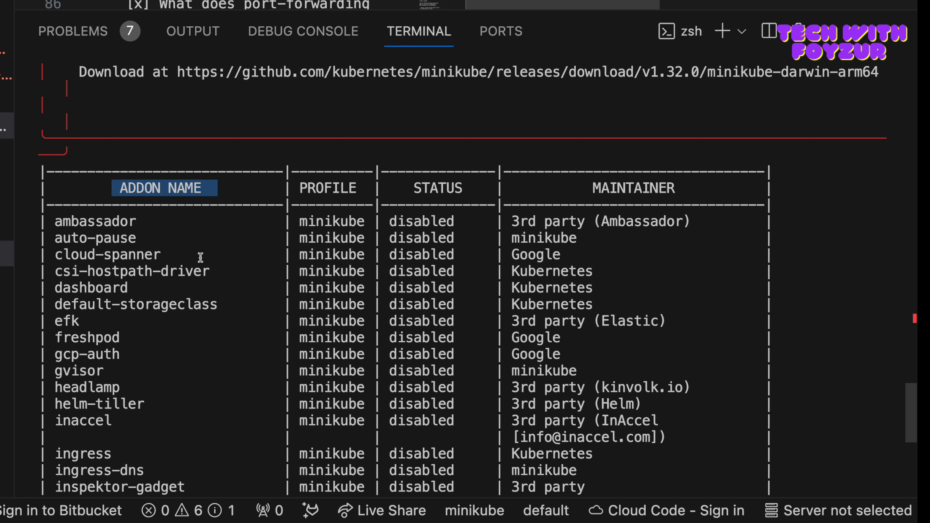
pyautogui.scroll(-4, 201, 257)
pyautogui.scroll(-10, 183, 311)
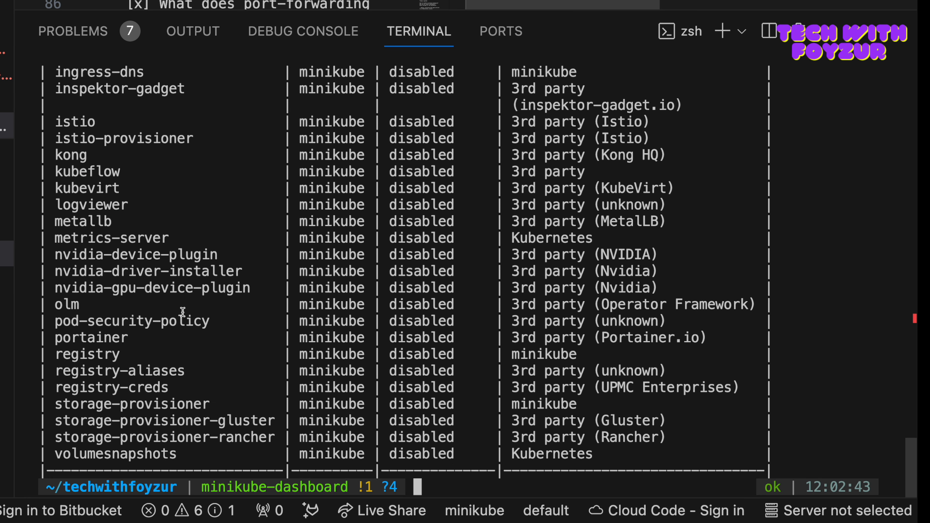
pyautogui.scroll(5, 183, 312)
pyautogui.scroll(3, 183, 312)
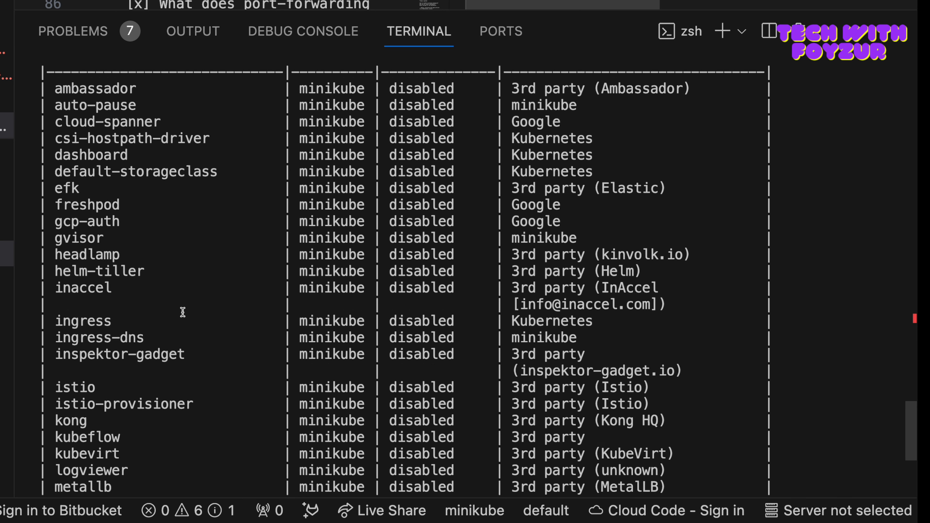
pyautogui.doubleClick(98, 187)
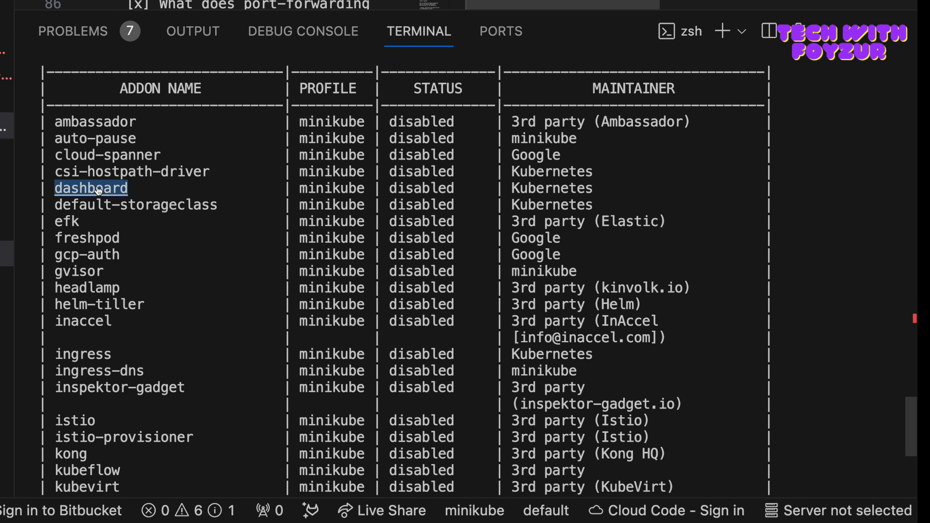
pyautogui.doubleClick(418, 172)
pyautogui.doubleClick(435, 189)
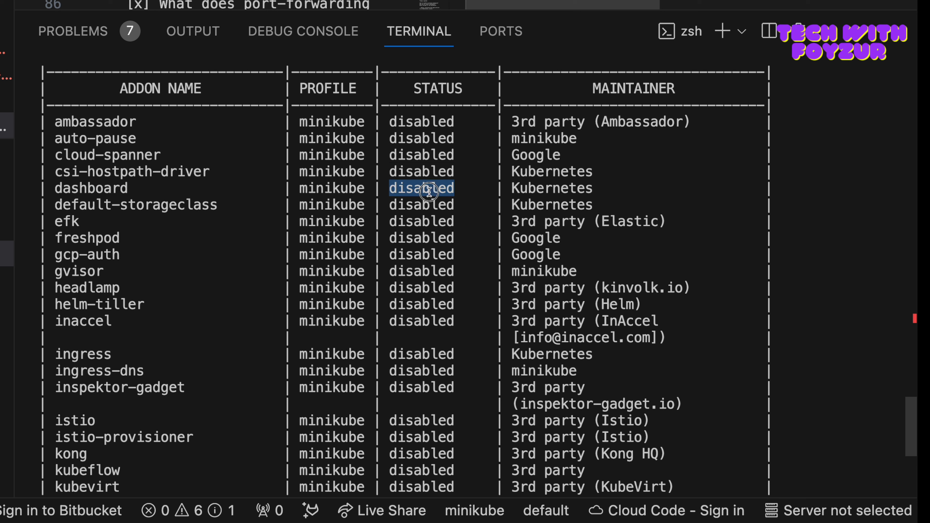
pyautogui.doubleClick(541, 198)
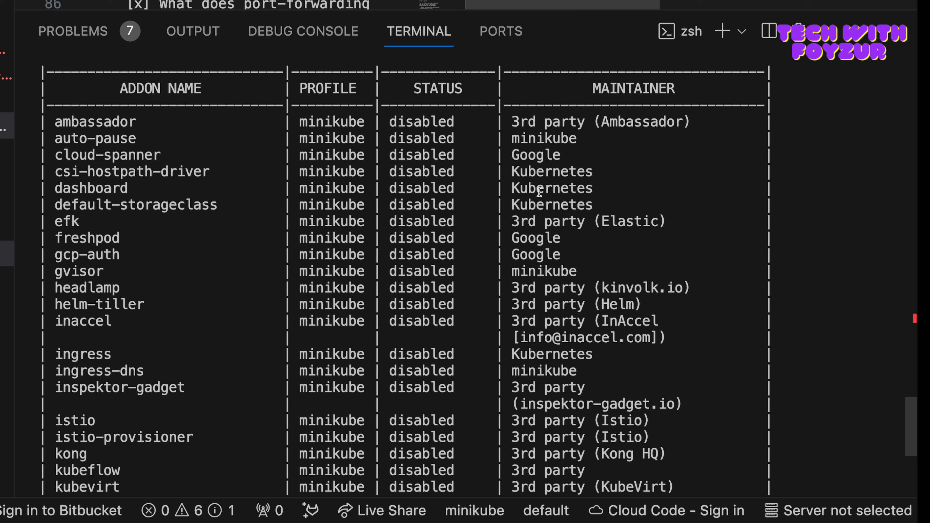
pyautogui.doubleClick(540, 189)
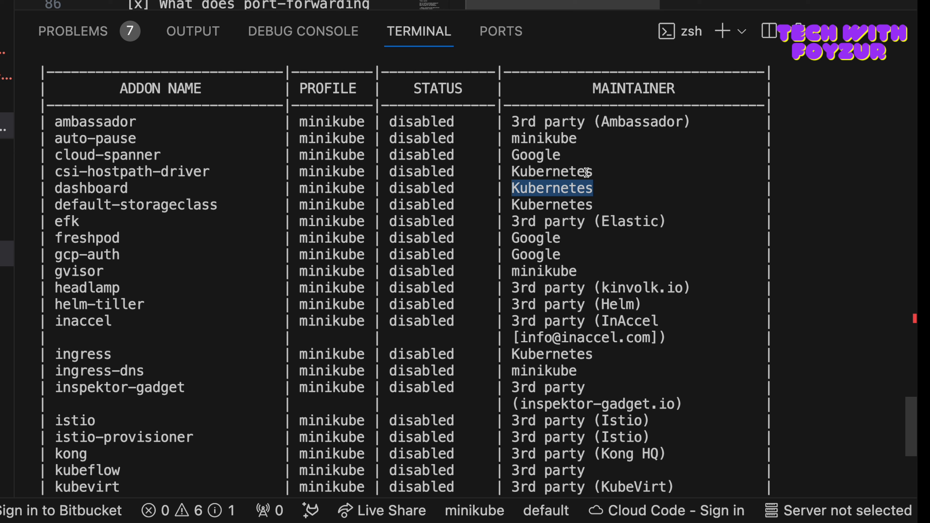
pyautogui.scroll(-5, 315, 392)
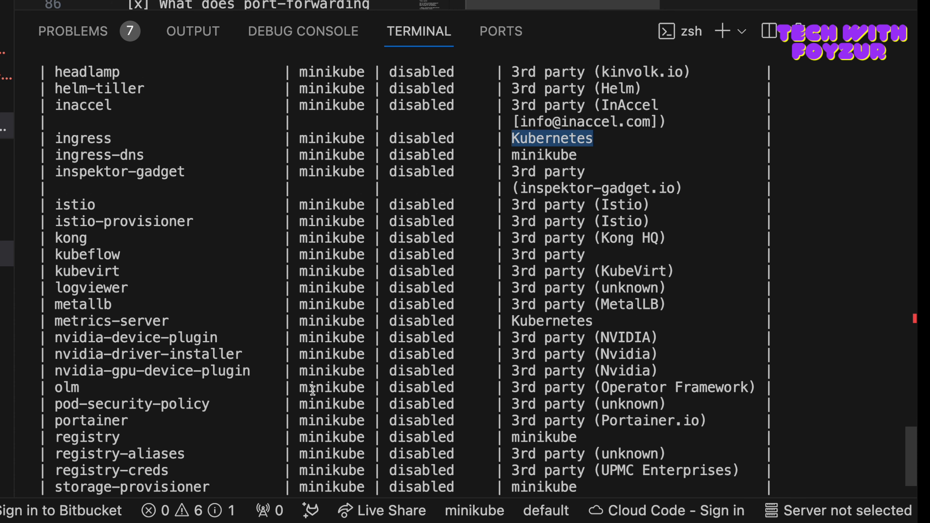
# Step: Clear the terminal and enable the dashboard addon with "minikube addons enable dashboard"
pyautogui.hotkey('ctrl', 'l')
pyautogui.write('mini')
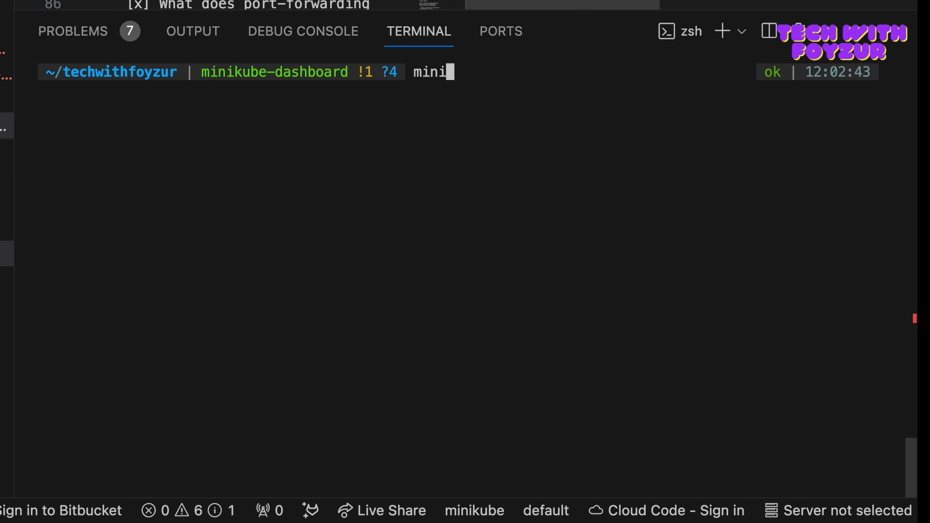
pyautogui.write('kube addons ena')
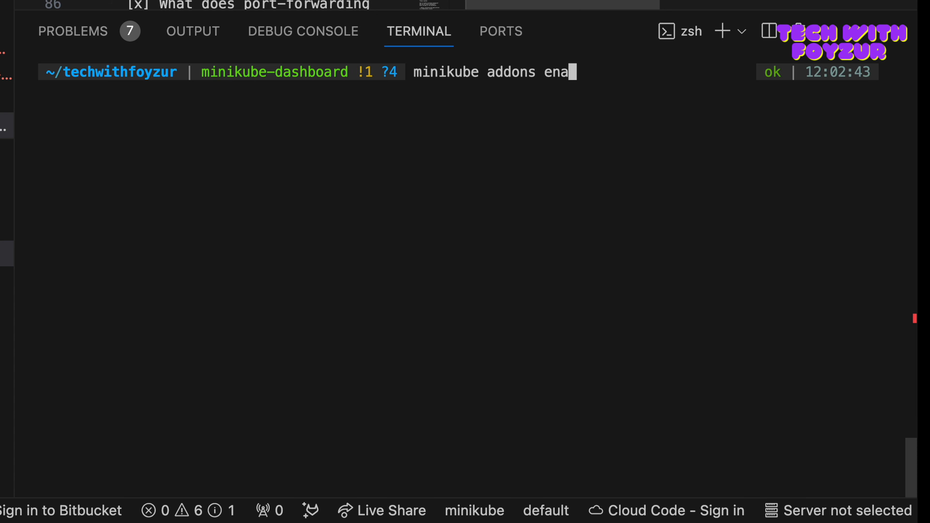
pyautogui.write('ble dashboard')
pyautogui.press('Return')
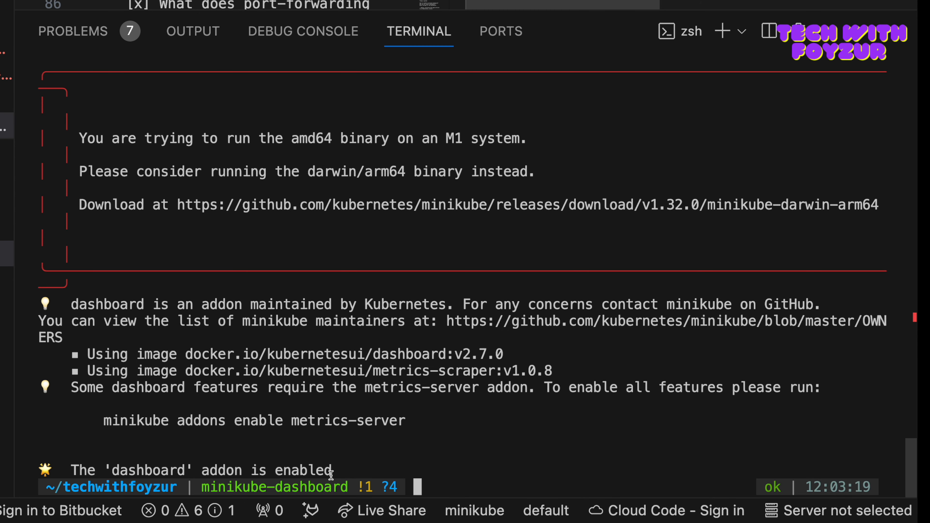
# Step: Review the output of the dashboard enable command, including the suggested command for the metrics-server addon
pyautogui.moveTo(103, 421); pyautogui.dragTo(412, 424)
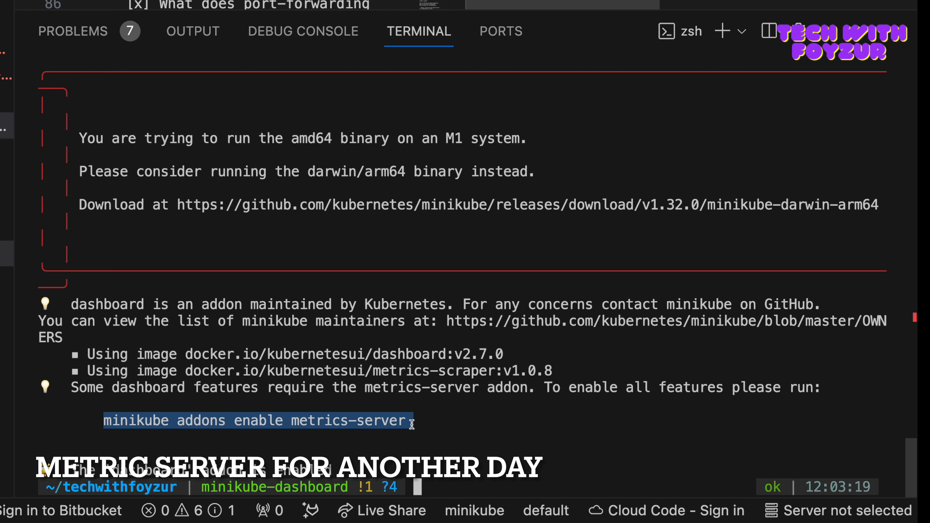
pyautogui.click(443, 424)
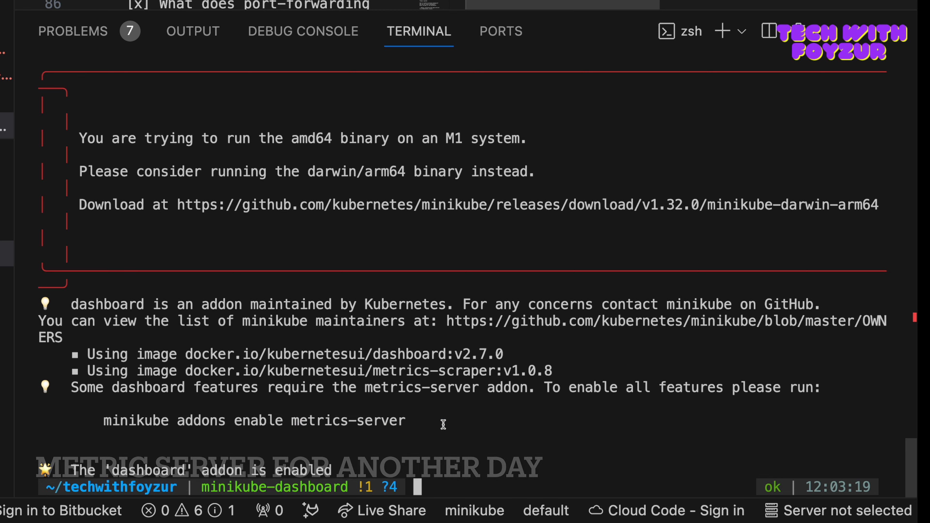
pyautogui.scroll(3, 443, 425)
pyautogui.scroll(-3, 443, 425)
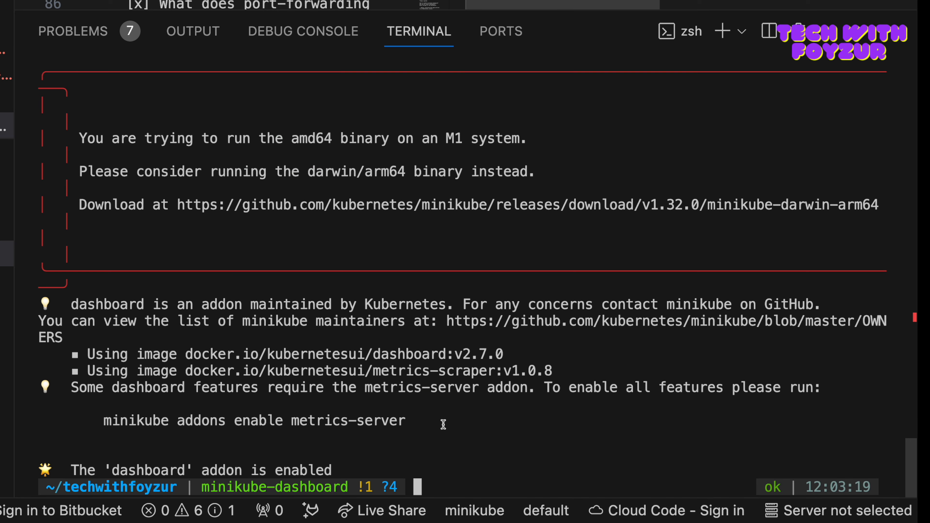
pyautogui.scroll(2, 536, 280)
pyautogui.scroll(-1, 509, 200)
pyautogui.moveTo(415, 89); pyautogui.dragTo(541, 88)
pyautogui.click(540, 201)
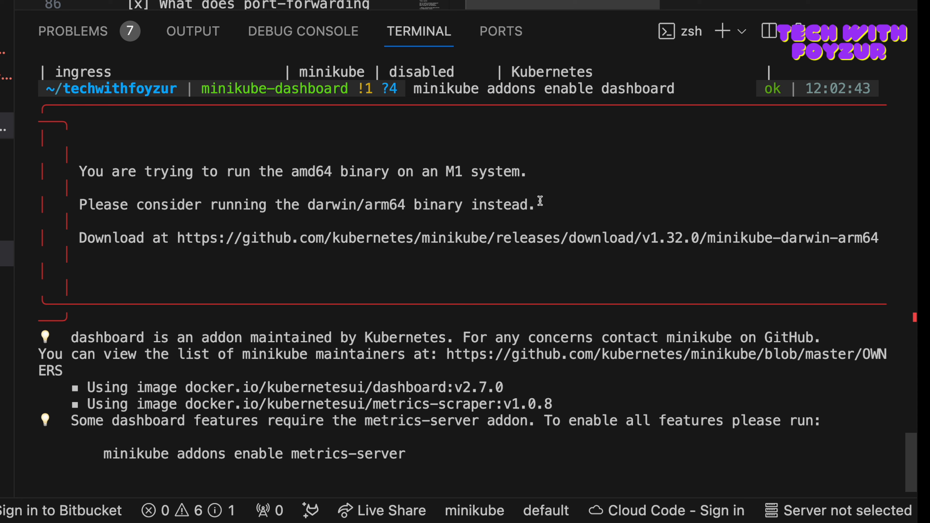
# Step: Clear the terminal and check the dashboard addon's status with "minikube addons list | grep dashboard"
pyautogui.write('m')
pyautogui.press('super+k')
pyautogui.write('inikube add')
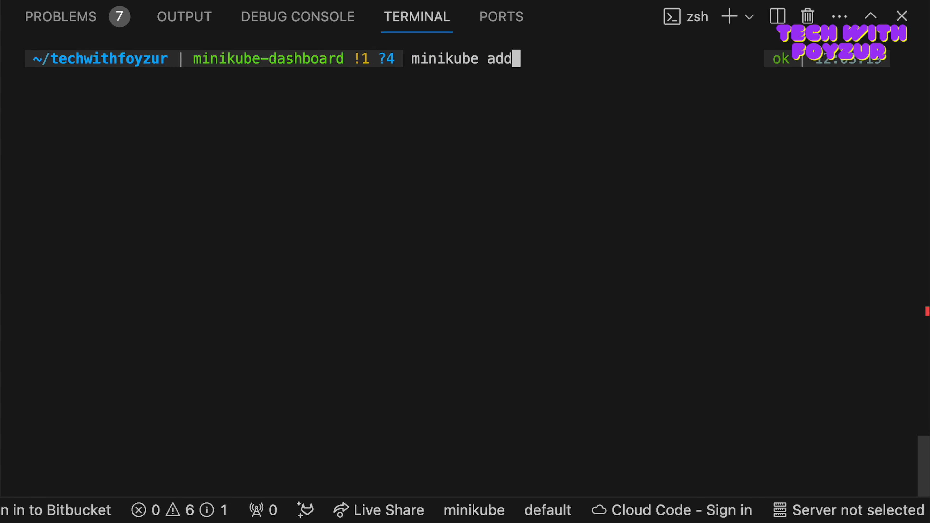
pyautogui.write('ons list')
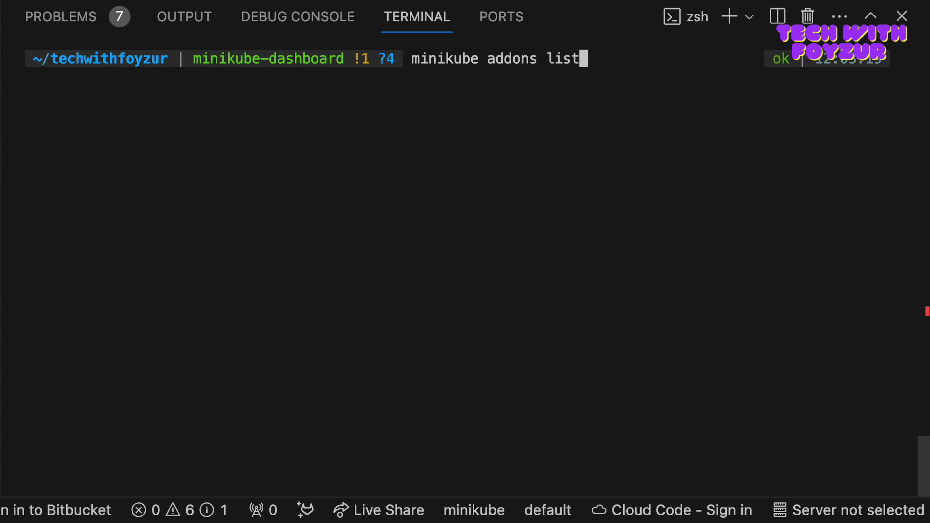
pyautogui.write(' | gr')
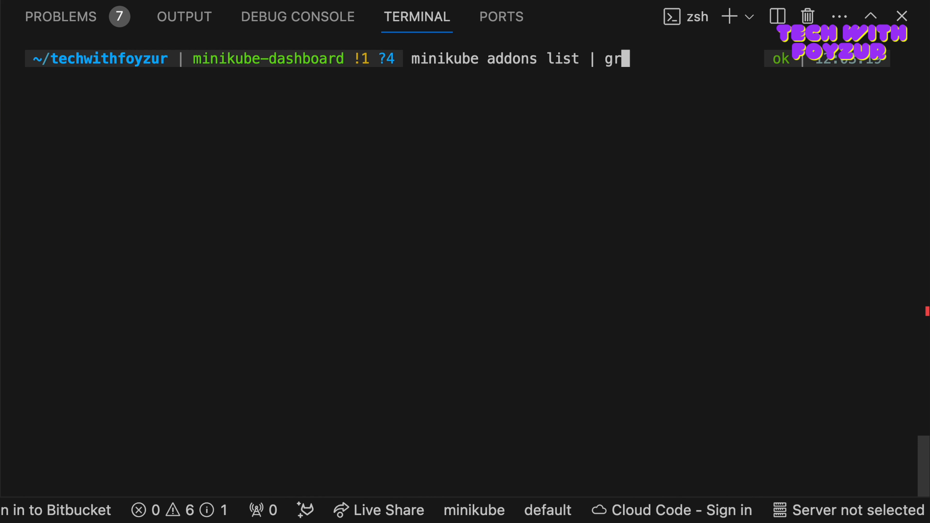
pyautogui.write('ep dashboard')
pyautogui.press('Return')
pyautogui.doubleClick(417, 77)
pyautogui.click(432, 110)
pyautogui.scroll(3, 432, 113)
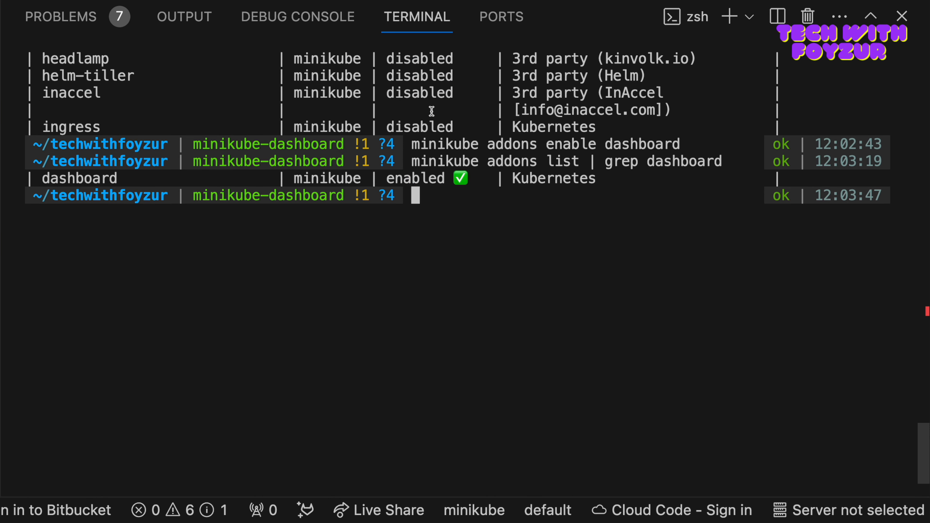
pyautogui.scroll(5, 436, 194)
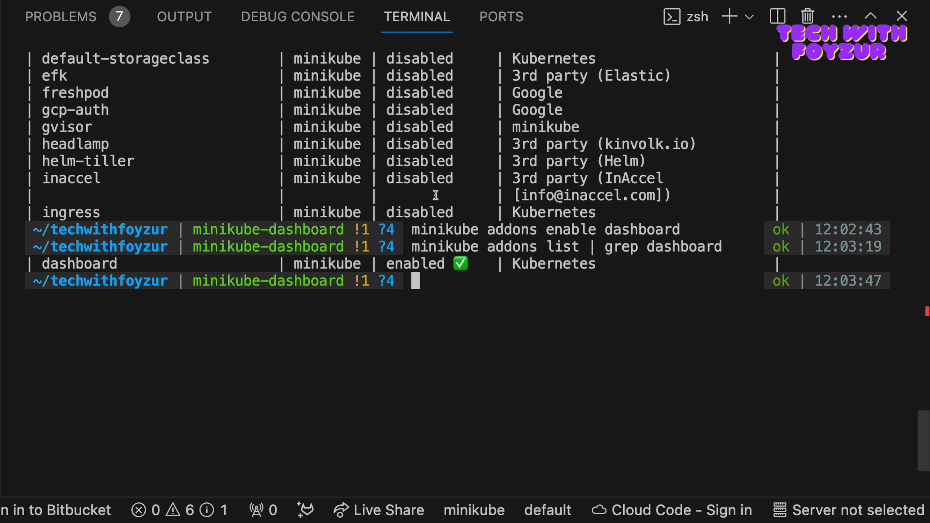
pyautogui.scroll(-3, 435, 195)
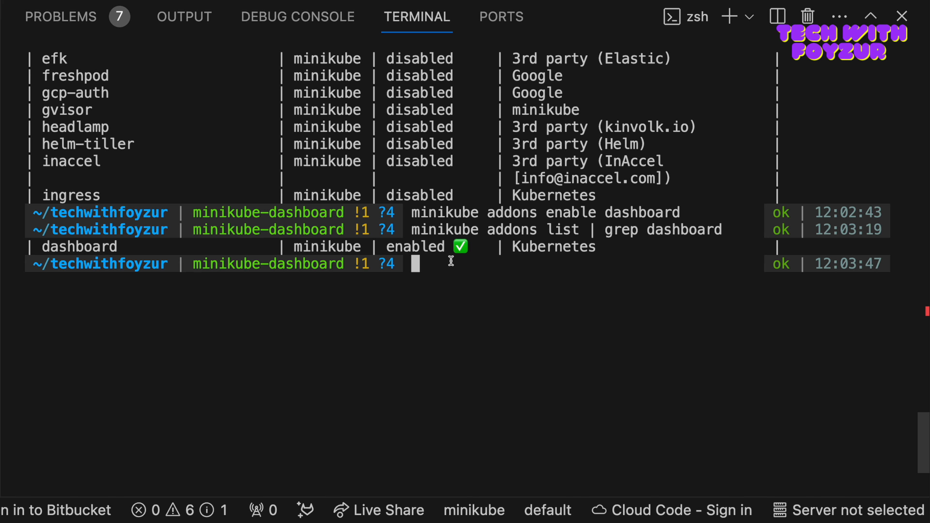
# Step: Shrink the terminal panel to expose the README preview and read its bullet about deploying containerized applications
pyautogui.moveTo(499, 1); pyautogui.dragTo(494, 199)
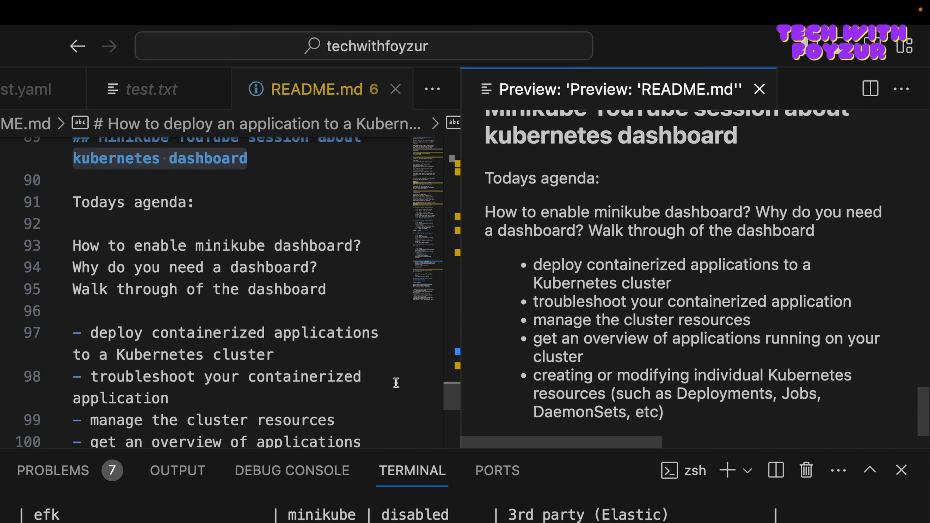
pyautogui.scroll(-2, 396, 383)
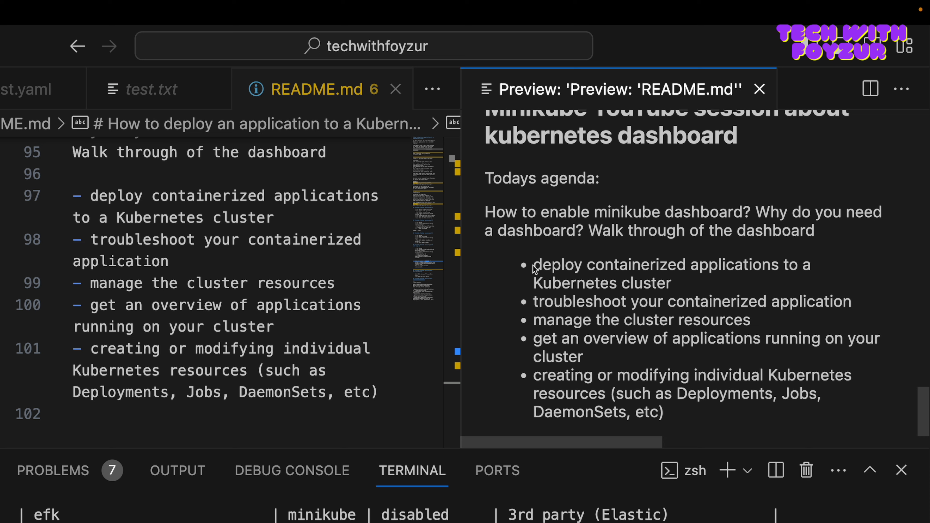
pyautogui.moveTo(533, 265); pyautogui.dragTo(581, 266)
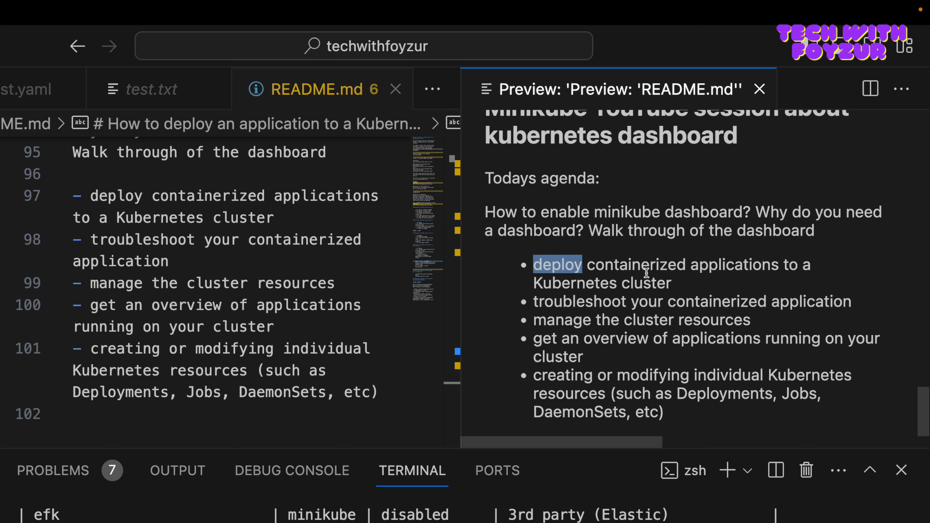
# Step: Clear the terminal, run "minikube status" and examine the state of the cluster's nodes
pyautogui.click(524, 515)
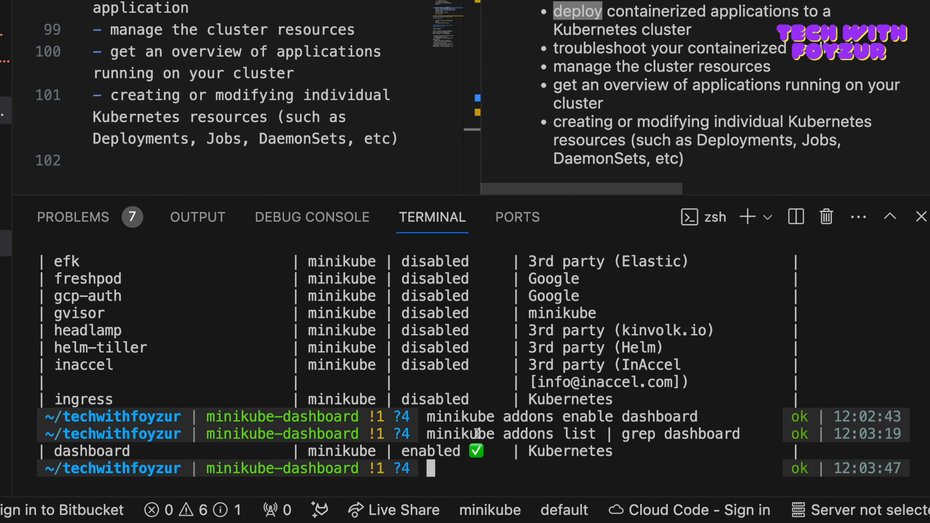
pyautogui.hotkey('ctrl', 'l')
pyautogui.write('minikube ')
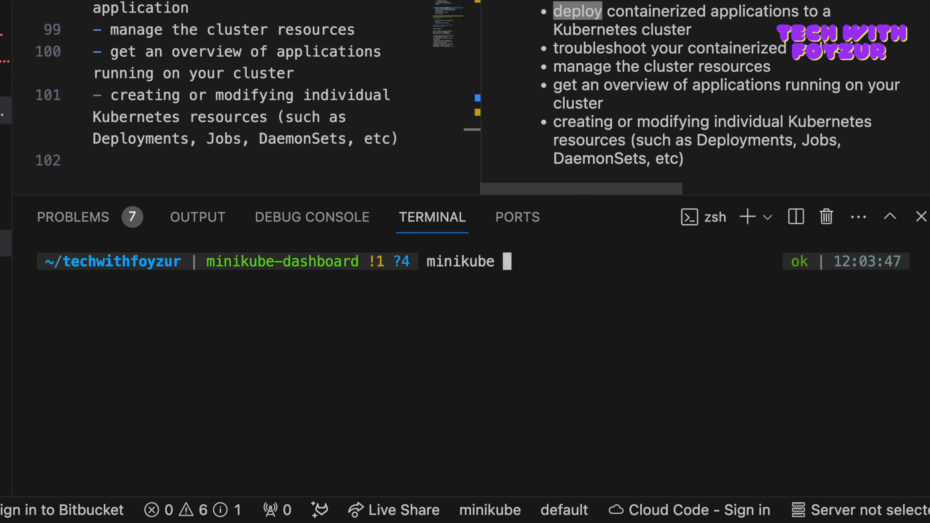
pyautogui.write('status')
pyautogui.press('Return')
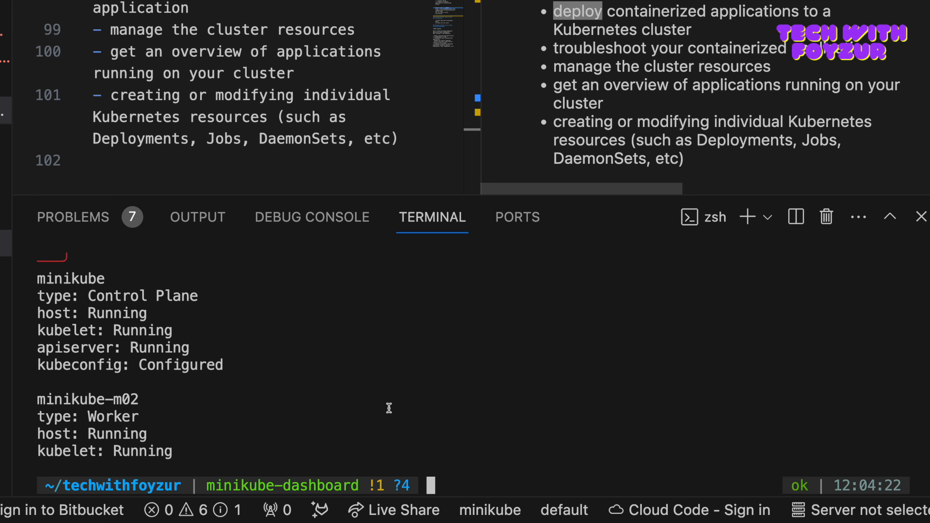
pyautogui.moveTo(39, 280); pyautogui.dragTo(175, 449)
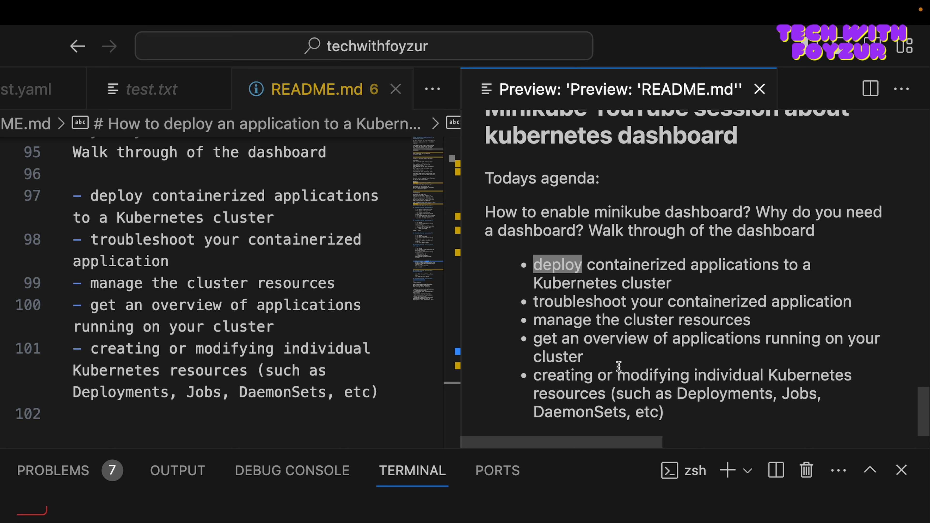
# Step: Read the README preview's remaining dashboard uses, from troubleshooting applications to creating or modifying individual Kubernetes resources
pyautogui.doubleClick(603, 302)
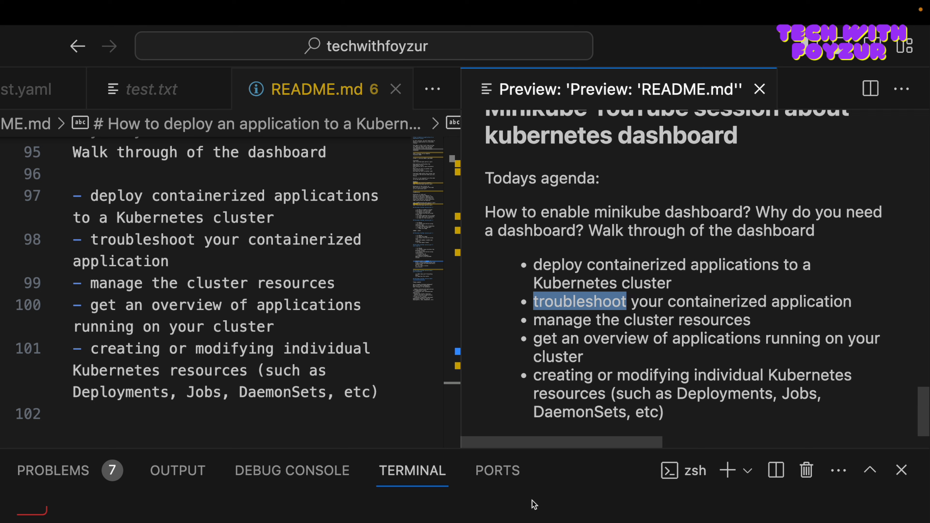
pyautogui.click(534, 522)
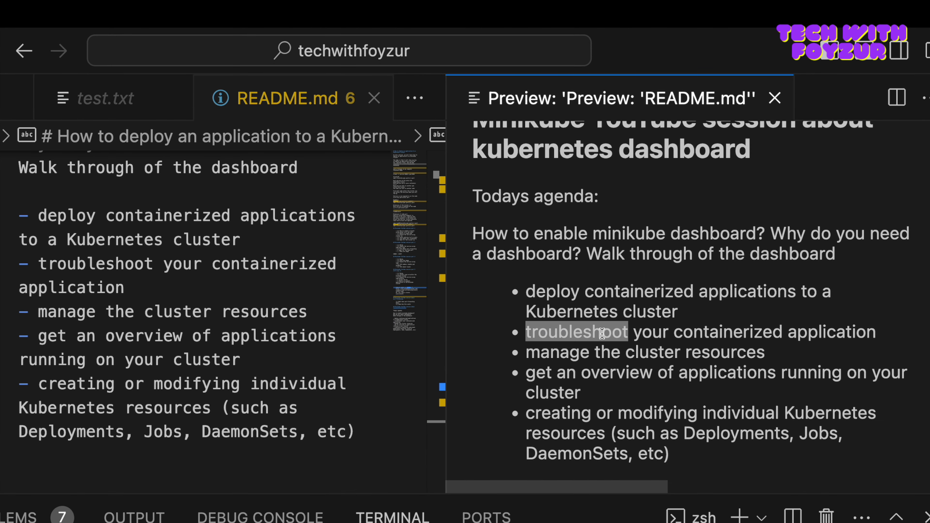
pyautogui.doubleClick(556, 352)
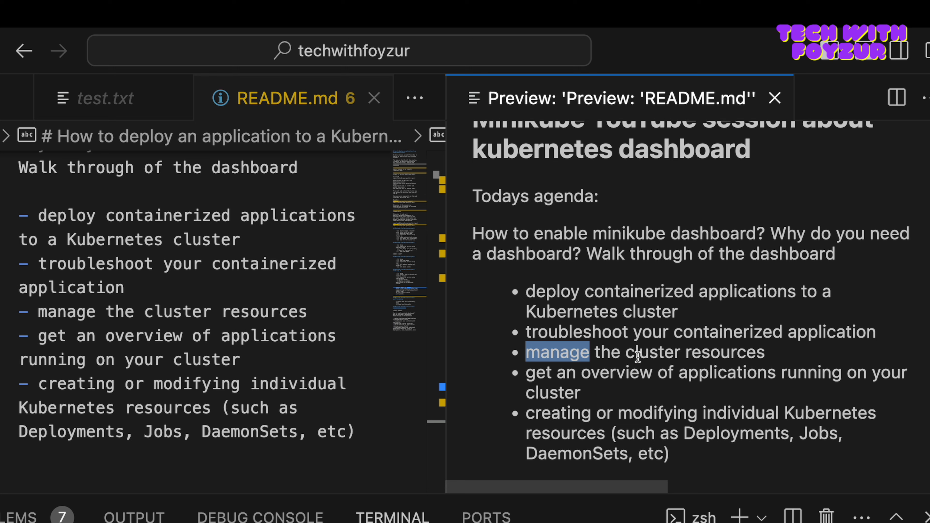
pyautogui.click(596, 396)
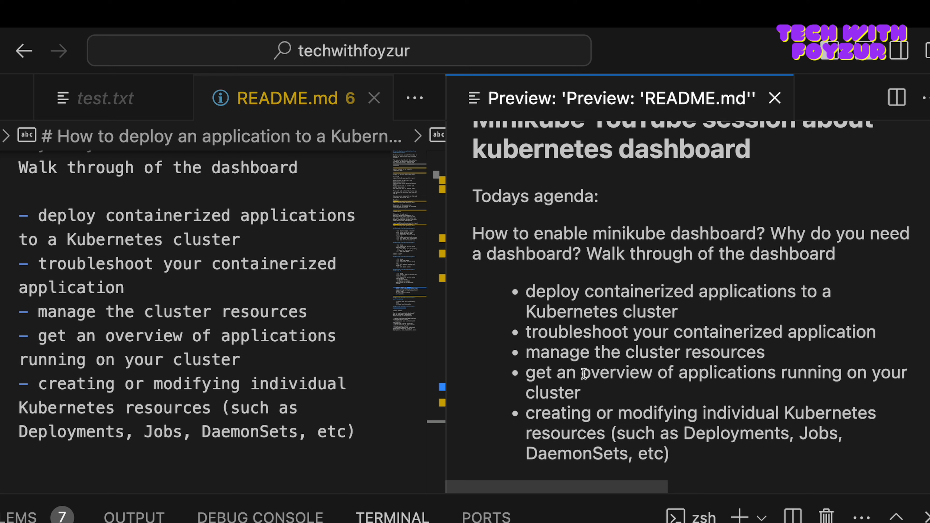
pyautogui.moveTo(526, 414); pyautogui.dragTo(585, 415)
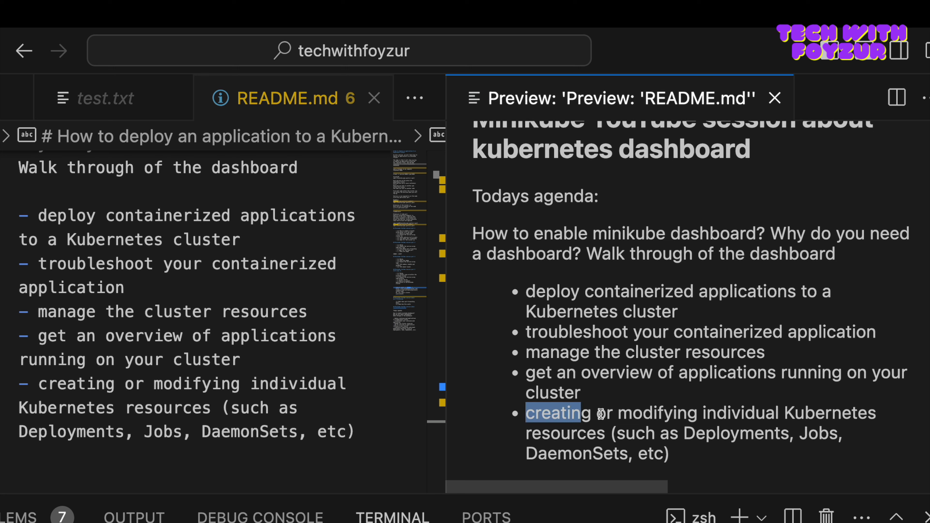
pyautogui.doubleClick(637, 413)
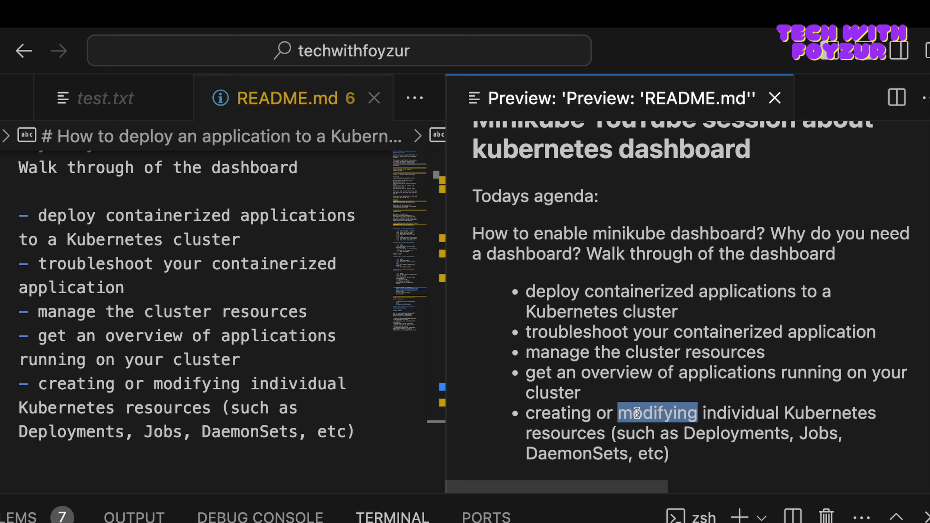
# Step: Read the README preview's examples of individual Kubernetes resources and review the complete list of dashboard uses
pyautogui.click(817, 435)
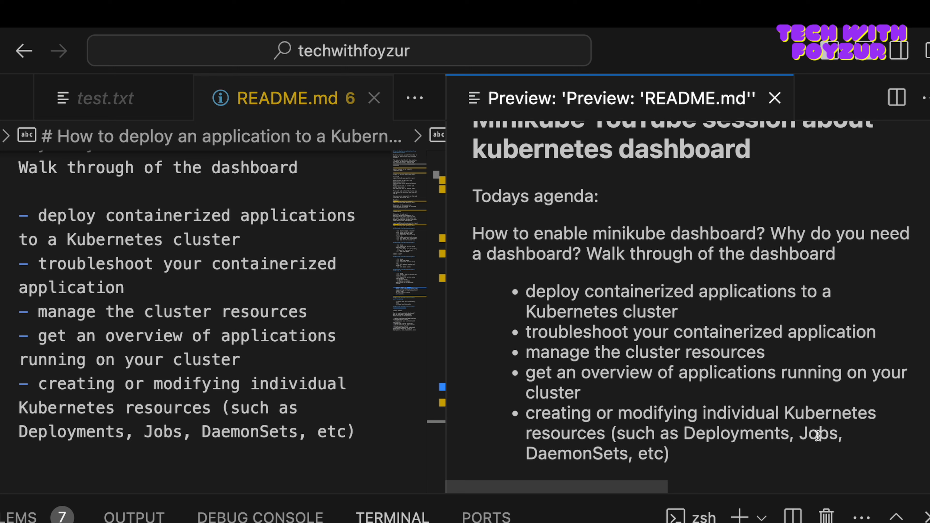
pyautogui.doubleClick(600, 453)
pyautogui.click(655, 445)
pyautogui.moveTo(679, 456); pyautogui.dragTo(526, 294)
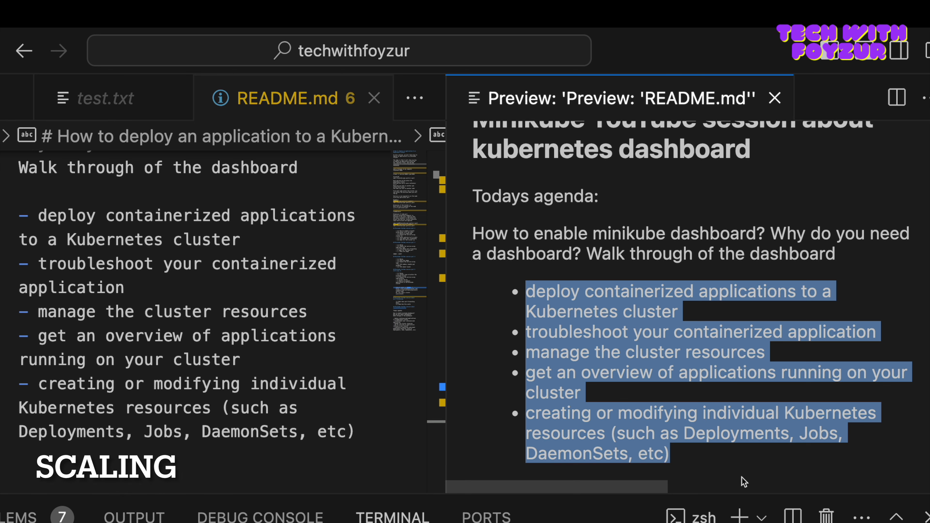
pyautogui.click(723, 451)
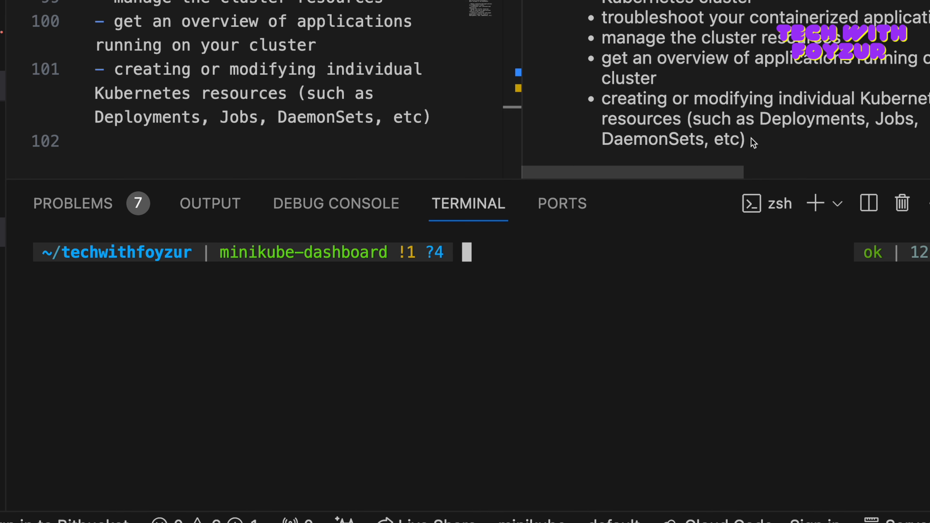
# Step: Run "minikube dashboard --help" in the terminal to display the command's usage and options
pyautogui.click(616, 237)
pyautogui.click(536, 244)
pyautogui.write('minikube dashboard --hel')
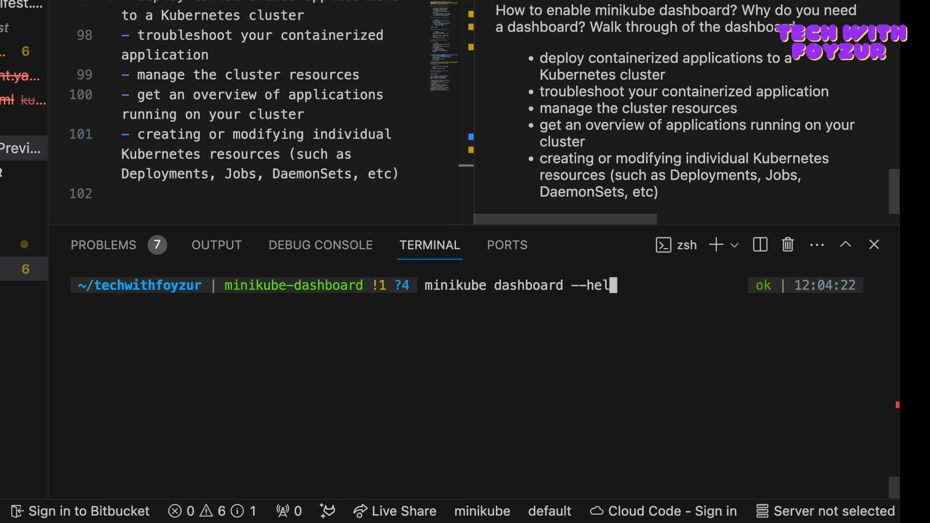
pyautogui.write('p')
pyautogui.press('Return')
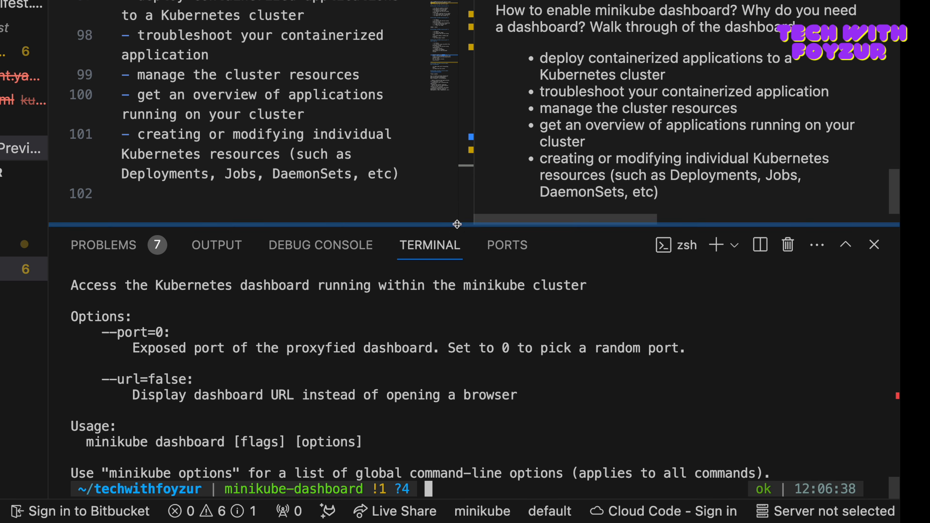
# Step: Enlarge the terminal panel and read the help text for the dashboard command's --url and --port options
pyautogui.moveTo(459, 231); pyautogui.dragTo(458, 138)
pyautogui.moveTo(101, 380); pyautogui.dragTo(179, 381)
pyautogui.doubleClick(159, 396)
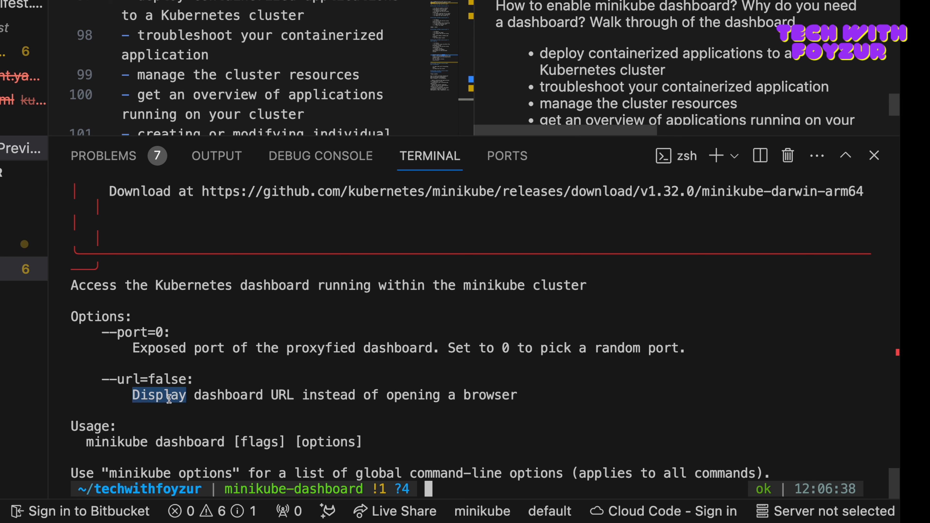
pyautogui.doubleClick(229, 394)
pyautogui.moveTo(187, 383); pyautogui.dragTo(108, 383)
pyautogui.click(356, 408)
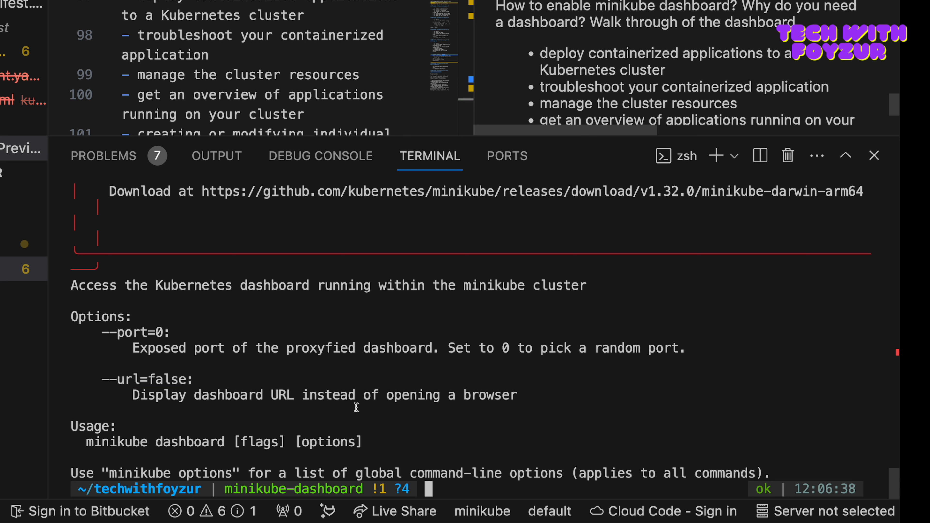
pyautogui.scroll(3, 176, 381)
pyautogui.scroll(-3, 171, 385)
pyautogui.moveTo(125, 350); pyautogui.dragTo(335, 353)
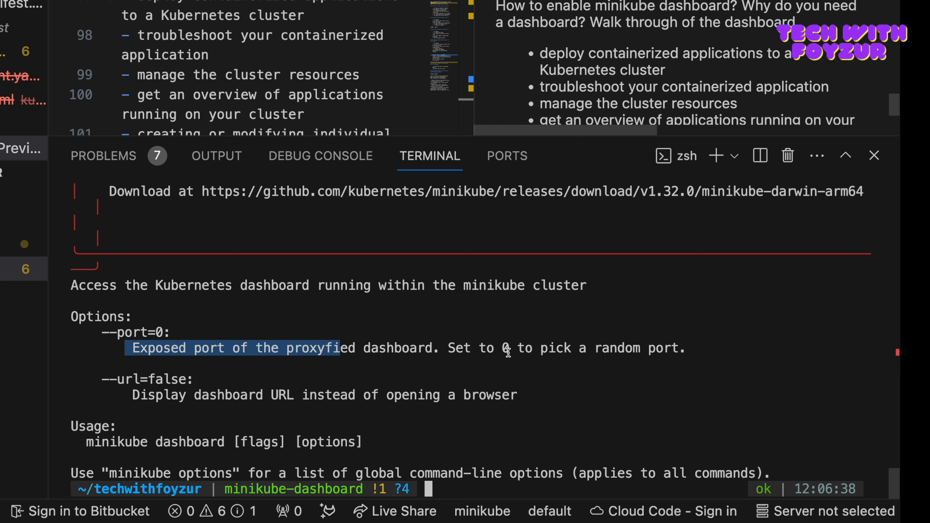
pyautogui.click(543, 415)
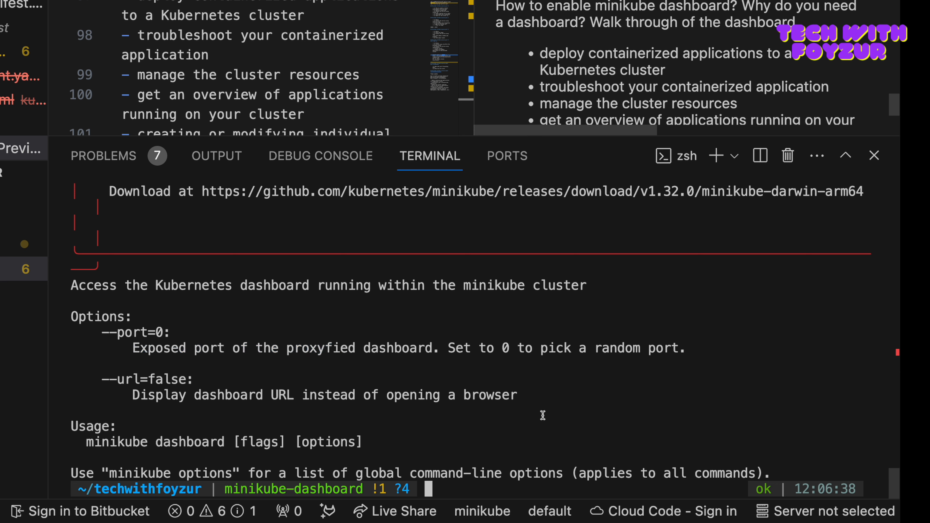
# Step: Clear the terminal and run "minikube dashboard --url" to start the proxy and print the dashboard's address
pyautogui.press('super+k')
pyautogui.write('minikube dashboard')
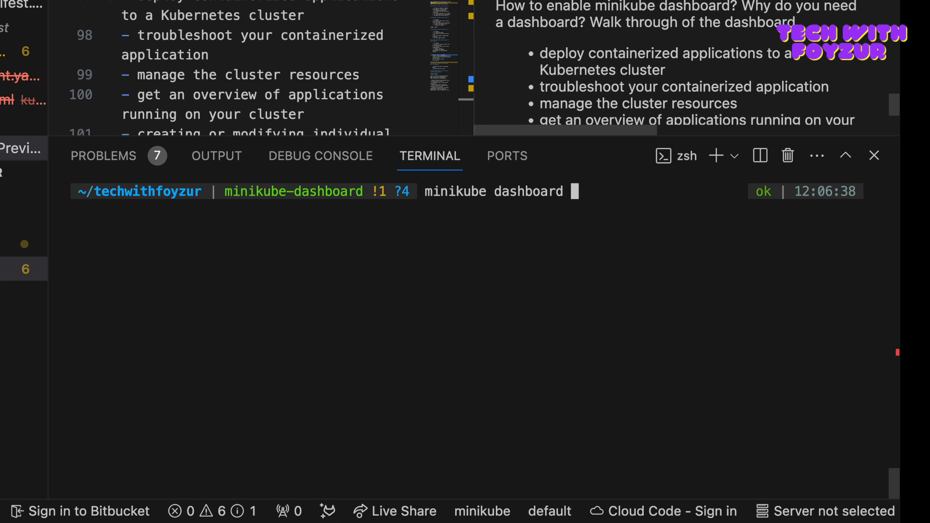
pyautogui.write('--url')
pyautogui.press('Return')
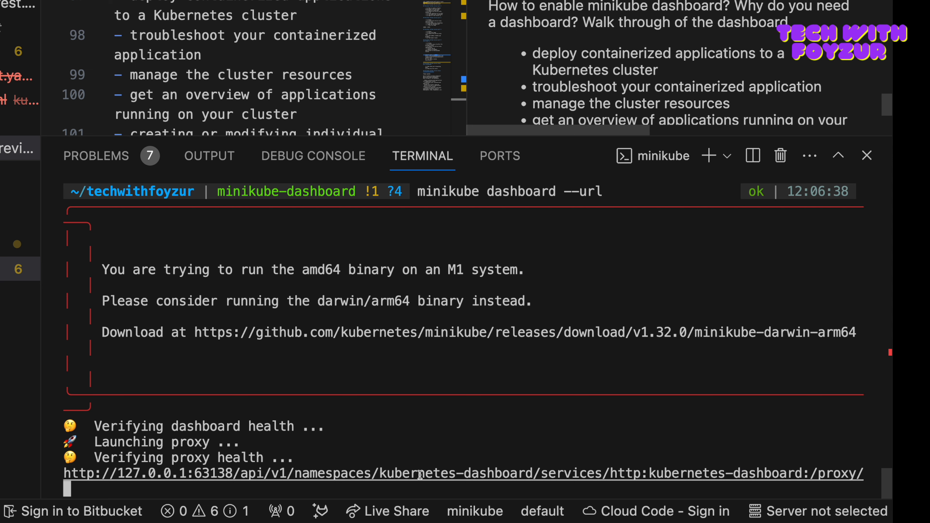
# Step: Take the printed dashboard URL from the terminal and open it in the DuckDuckGo browser
pyautogui.doubleClick(251, 474)
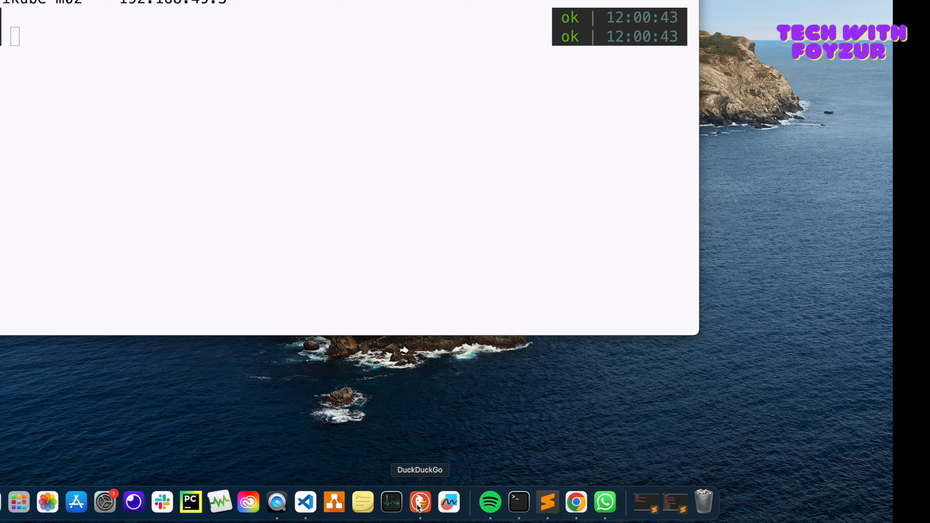
pyautogui.click(419, 502)
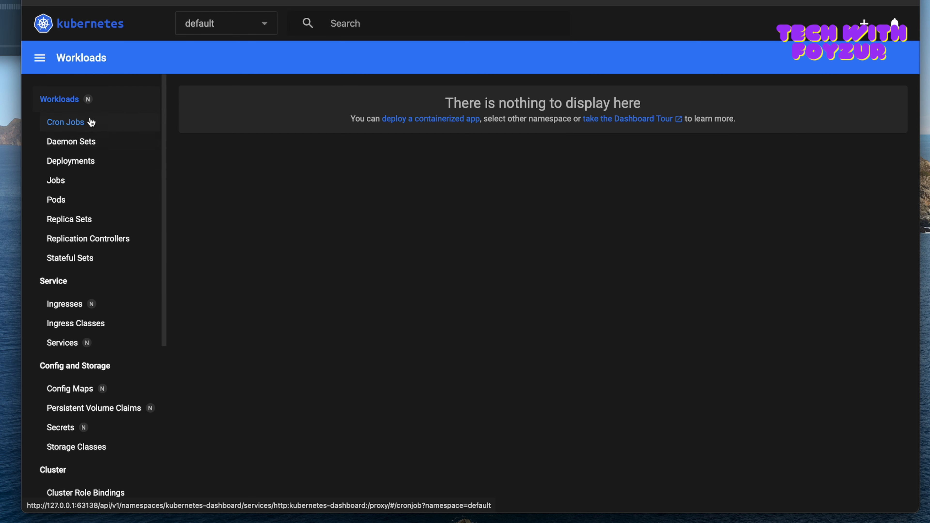
# Step: Look through the dashboard's navigation, from Workloads, Service, Config and Storage to Cluster and Custom Resource Definitions
pyautogui.moveTo(88, 111)
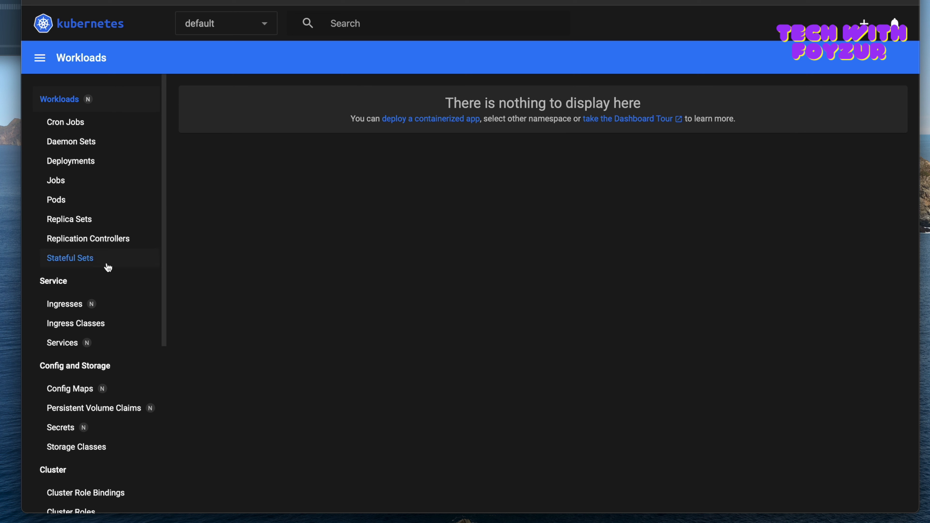
pyautogui.scroll(-1, 104, 301)
pyautogui.scroll(1, 91, 198)
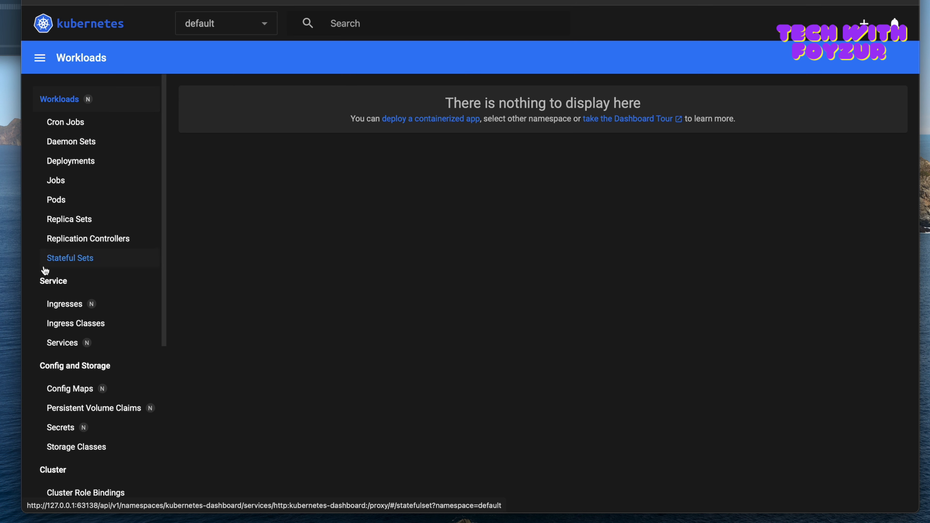
pyautogui.scroll(-5, 65, 297)
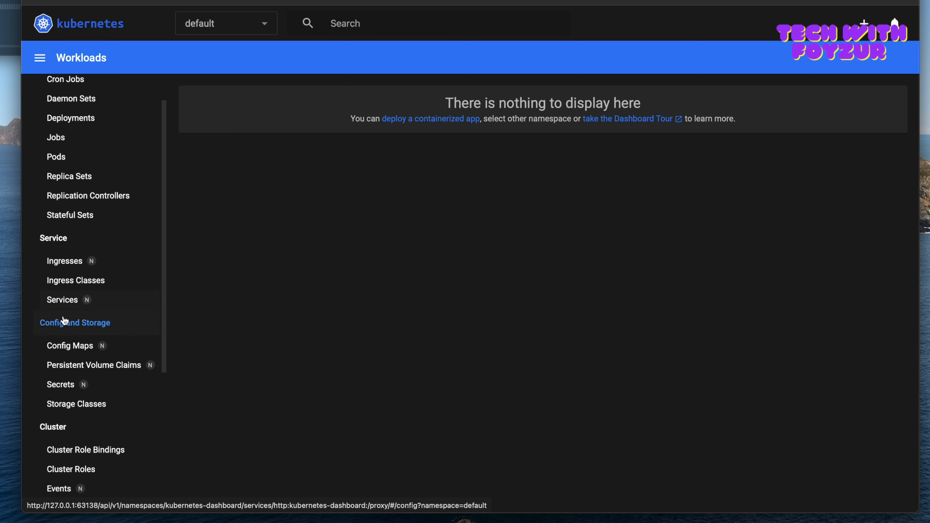
pyautogui.scroll(-1, 104, 326)
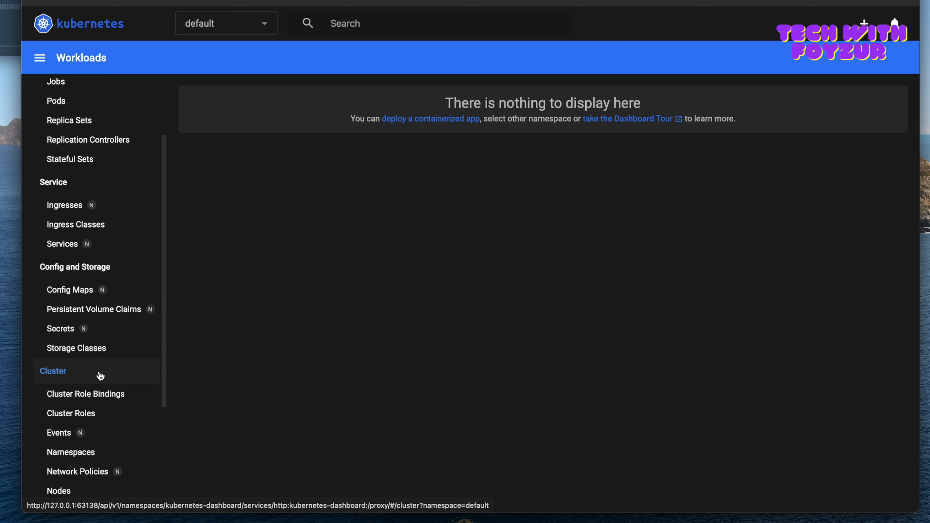
pyautogui.scroll(-4, 110, 378)
pyautogui.scroll(-4, 112, 391)
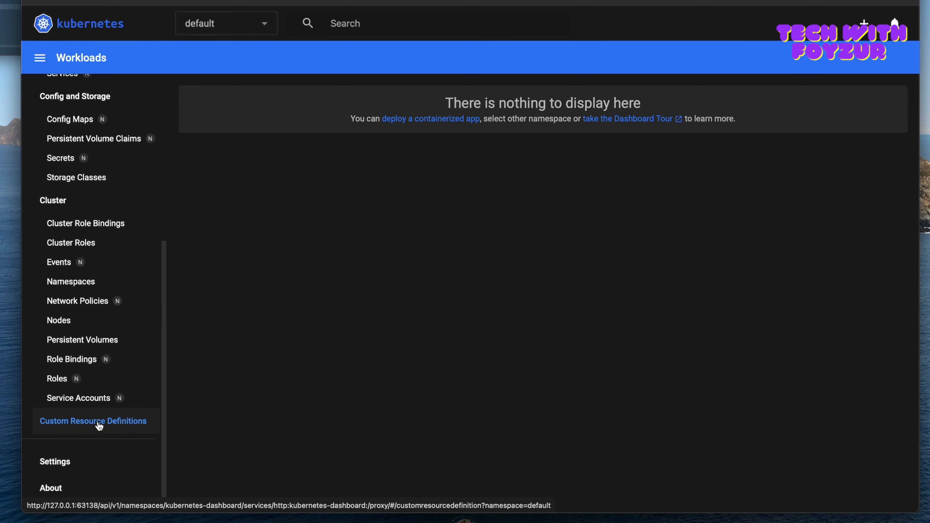
# Step: View the dashboard's global settings page and return to the Workloads overview
pyautogui.click(65, 464)
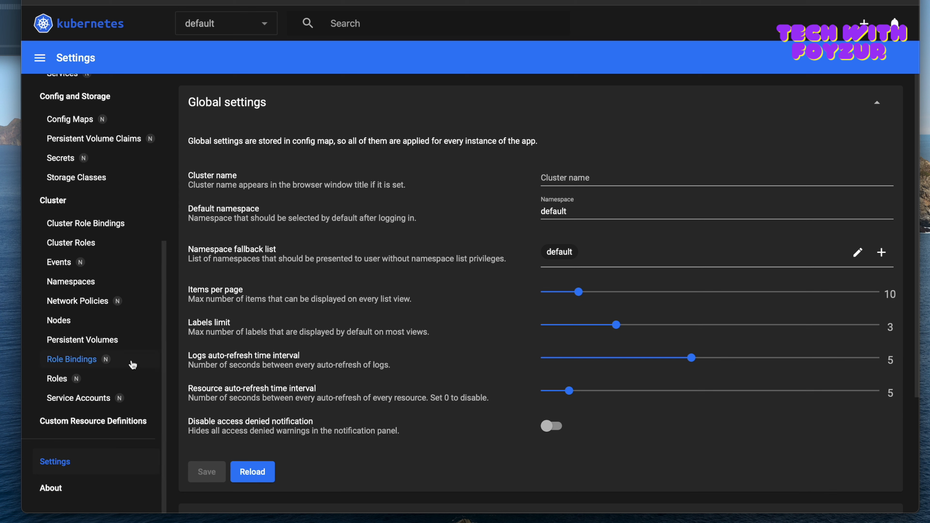
pyautogui.scroll(10, 97, 248)
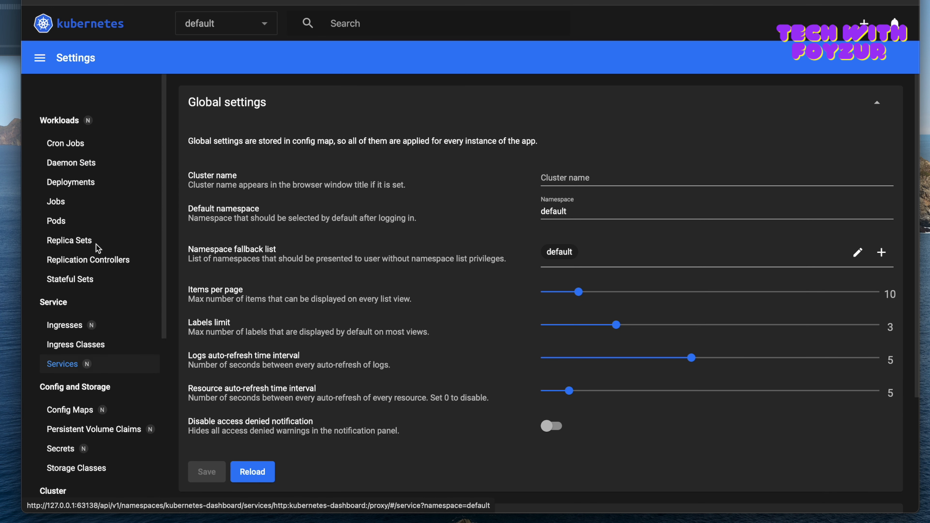
pyautogui.click(60, 100)
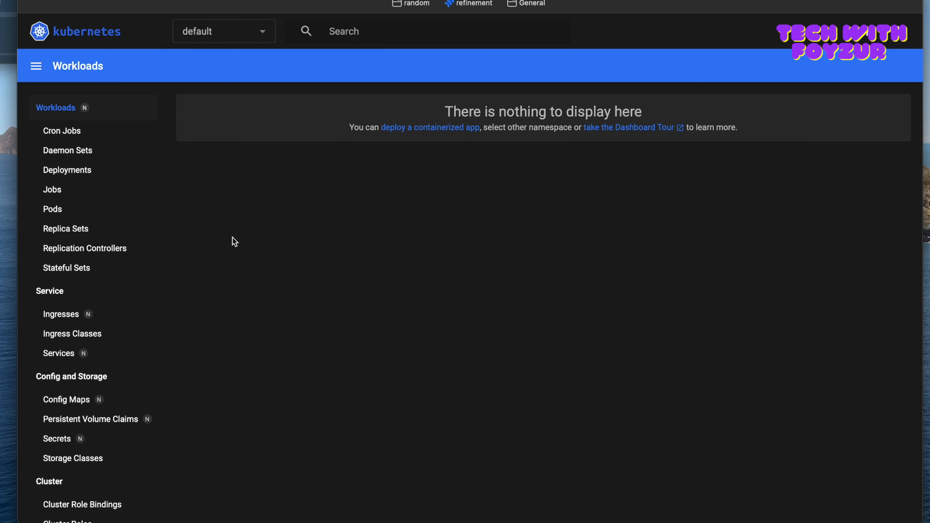
# Step: Switch to VS Code to review the README preview's port-forwarding section and return to the dashboard's Workloads view in the browser
pyautogui.hotkey('ctrl', 'Right')
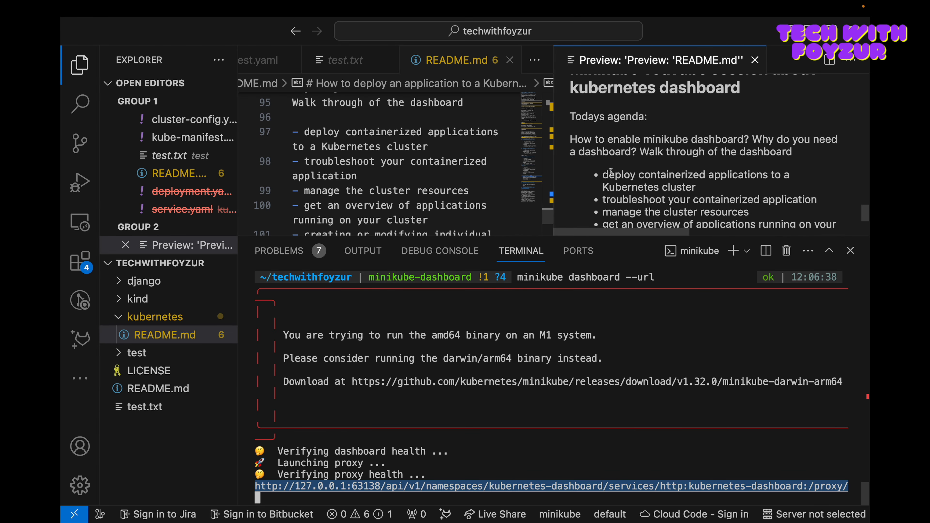
pyautogui.scroll(1, 611, 172)
pyautogui.scroll(5, 611, 171)
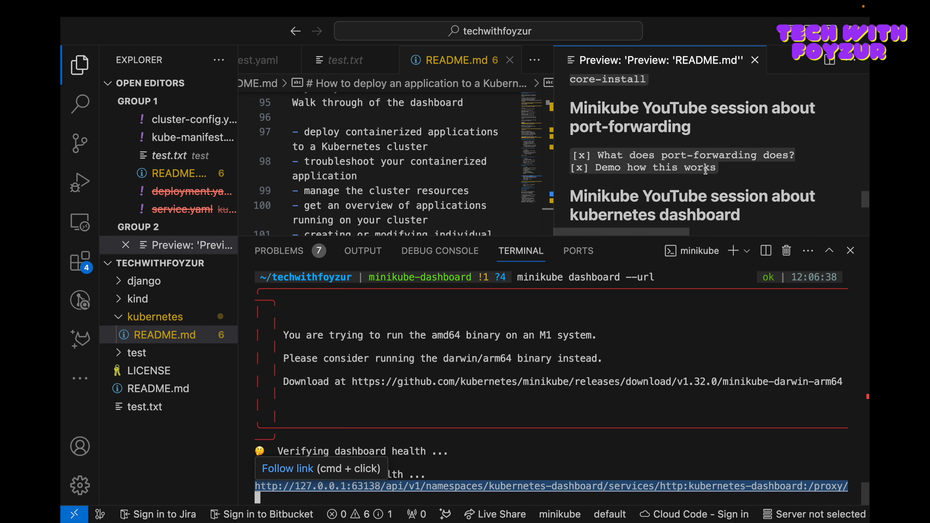
pyautogui.hotkey('ctrl', 'Left')
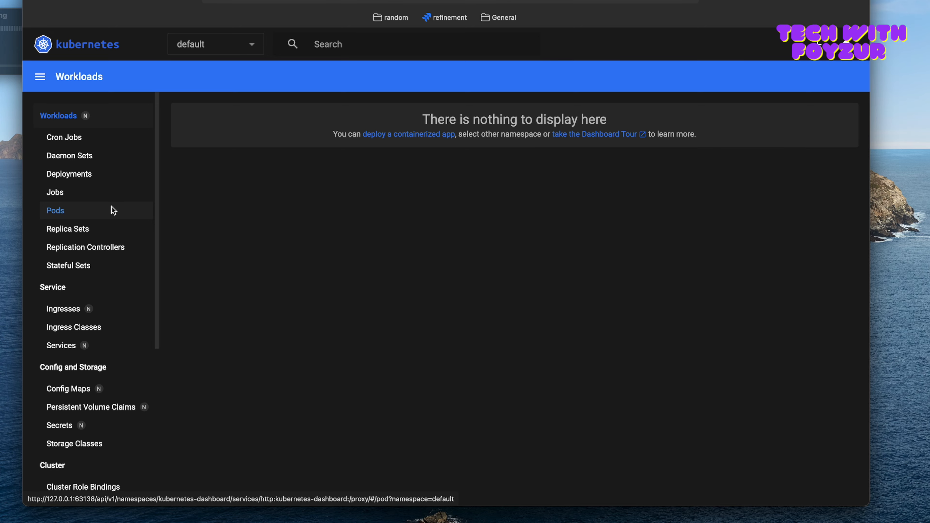
pyautogui.hotkey('ctrl', 'Right')
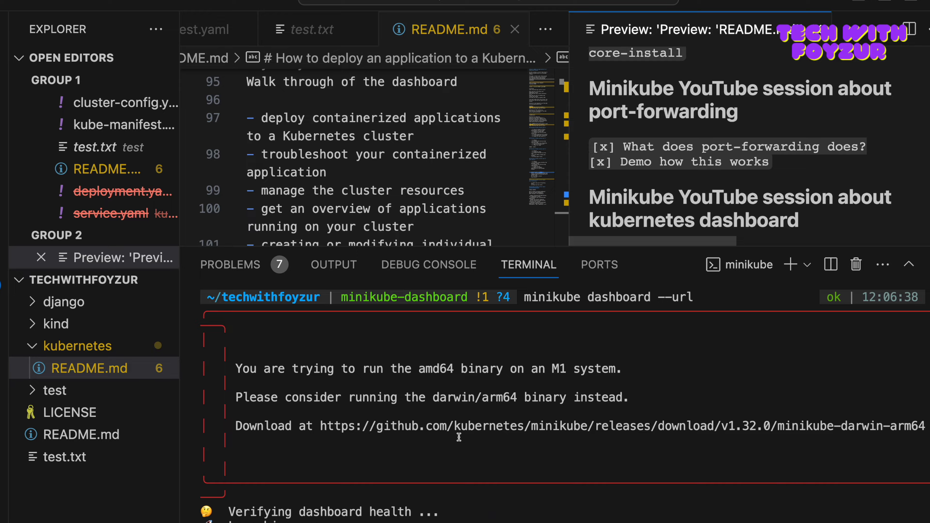
pyautogui.hotkey('ctrl', 'Left')
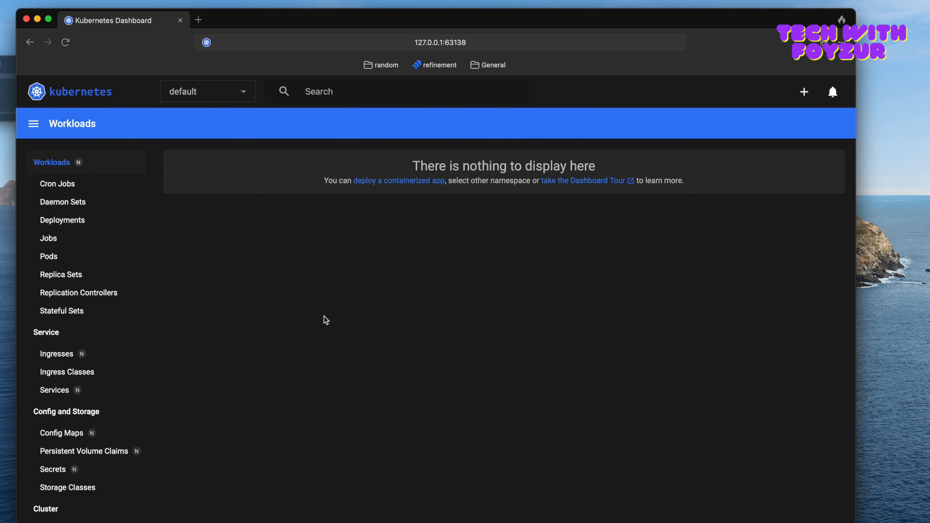
# Step: In a new VS Code terminal, run "kubectl get pods" and compare its output with the dashboard's Workloads view for the default namespace
pyautogui.hotkey('ctrl', 'Right')
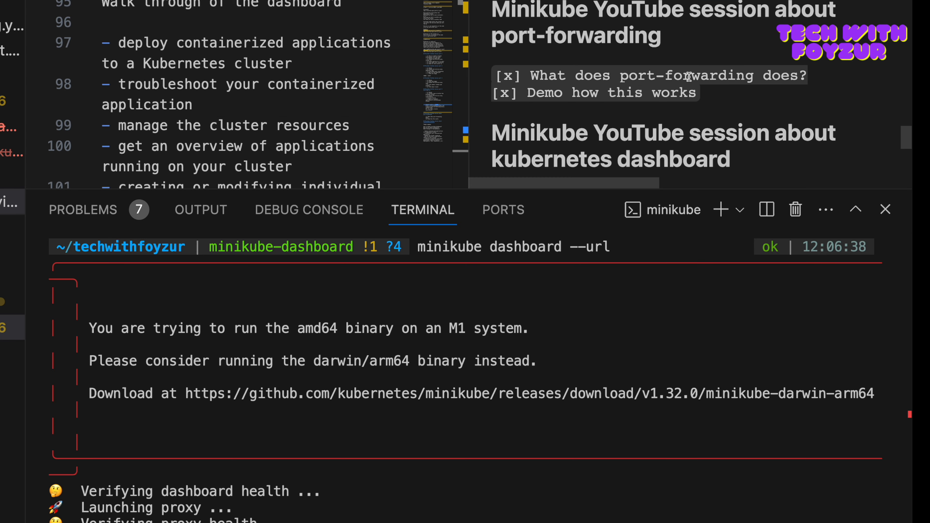
pyautogui.click(721, 210)
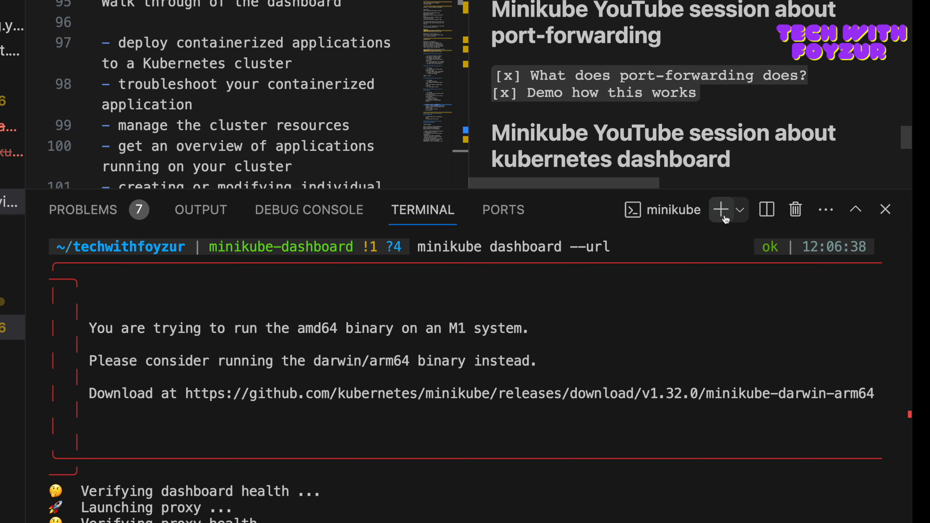
pyautogui.write('minikube')
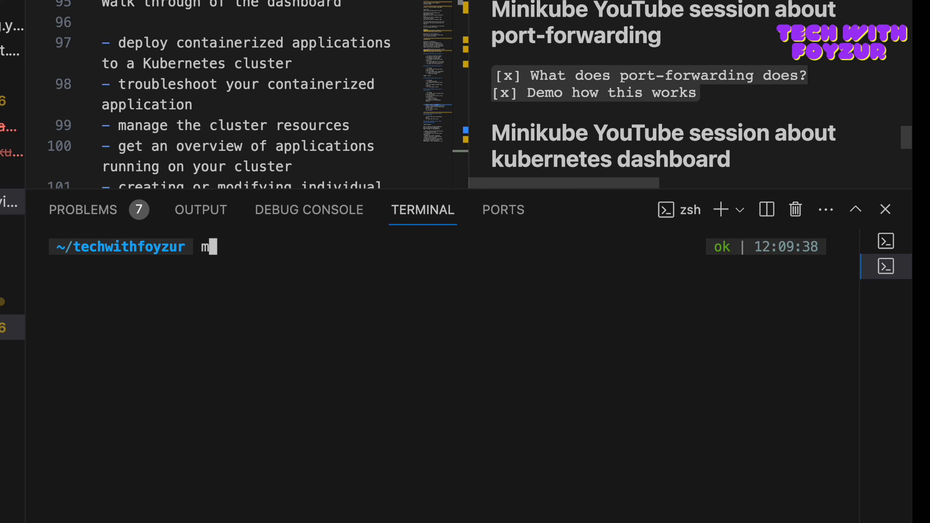
pyautogui.press('BackSpace')
pyautogui.press('BackSpace')
pyautogui.press('BackSpace')
pyautogui.press('BackSpace')
pyautogui.press('BackSpace')
pyautogui.press('BackSpace')
pyautogui.press('BackSpace')
pyautogui.press('BackSpace')
pyautogui.press('BackSpace')
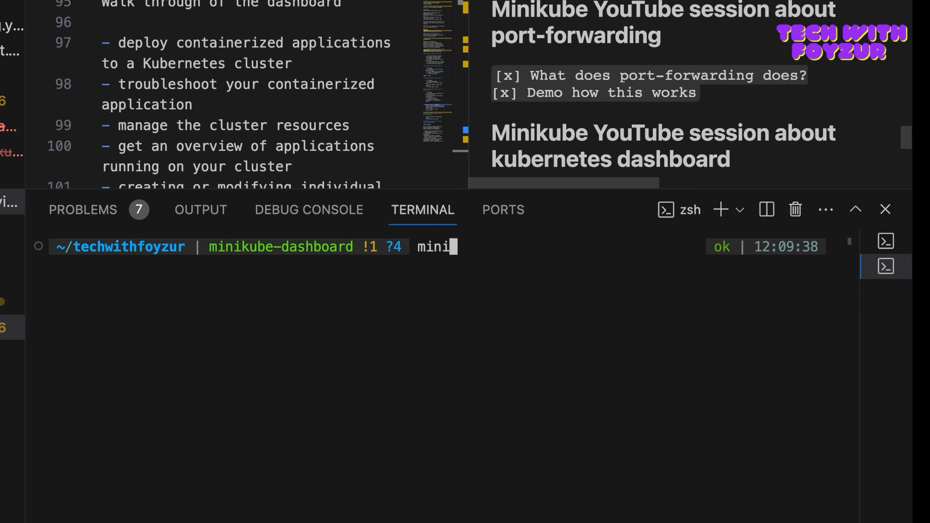
pyautogui.write('kubectl ge')
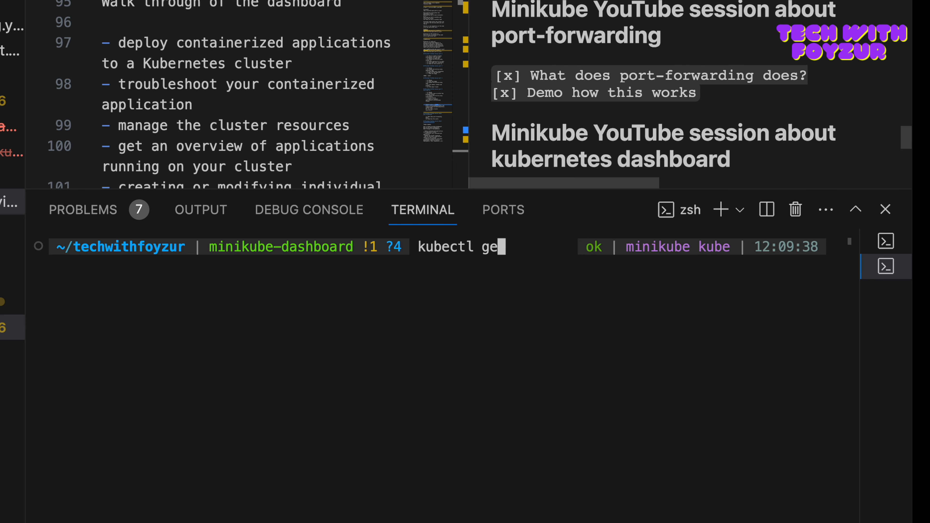
pyautogui.write('t pods')
pyautogui.press('Return')
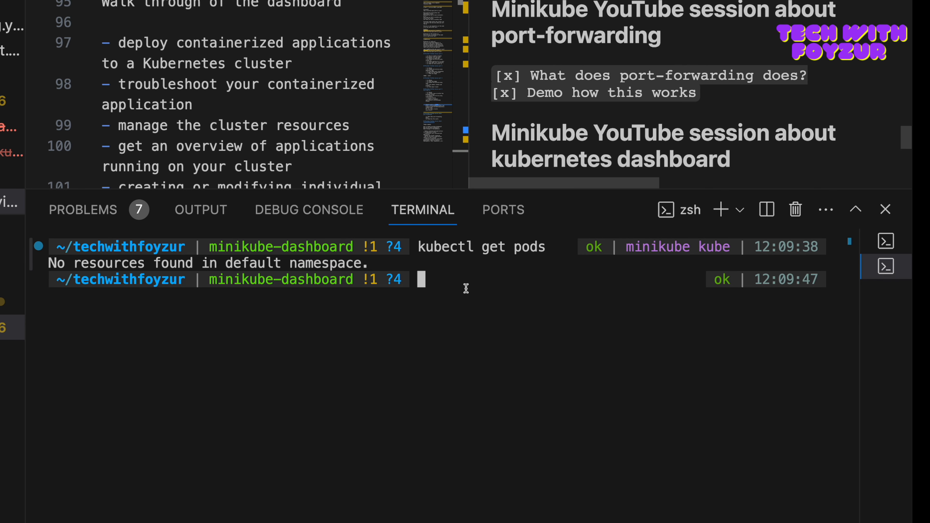
pyautogui.hotkey('ctrl', 'Left')
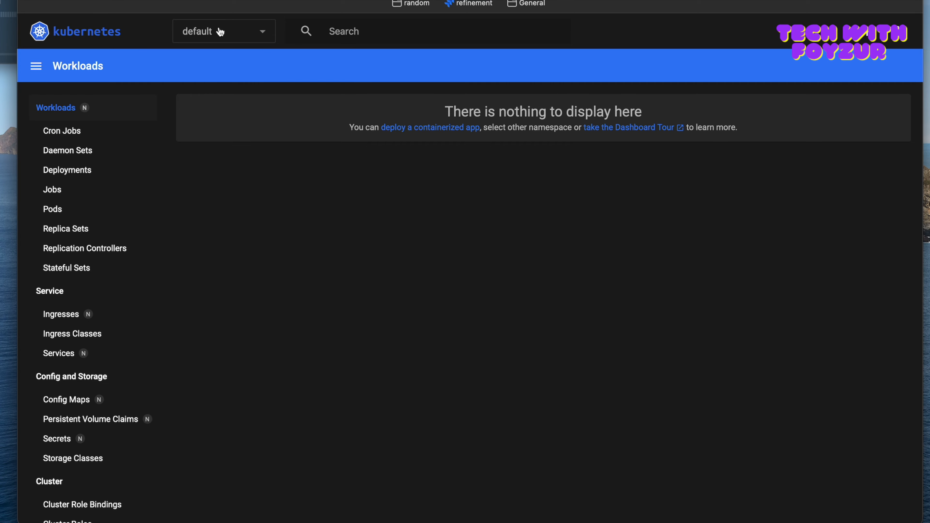
pyautogui.hotkey('ctrl', 'Right')
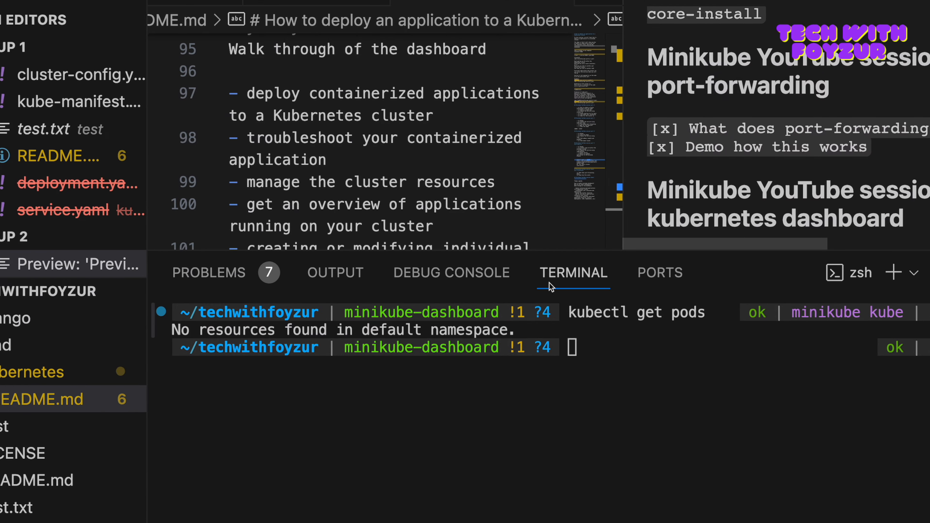
# Step: Run "kubectl get ns" in the VS Code terminal and highlight the kubernetes-dashboard namespace in the output
pyautogui.hotkey('ctrl', 'r')
pyautogui.write('get ns')
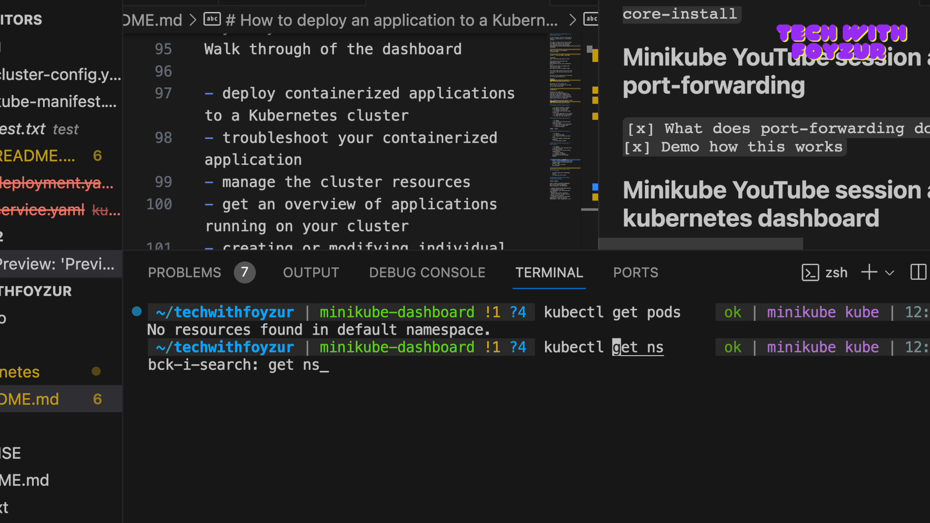
pyautogui.press('Return')
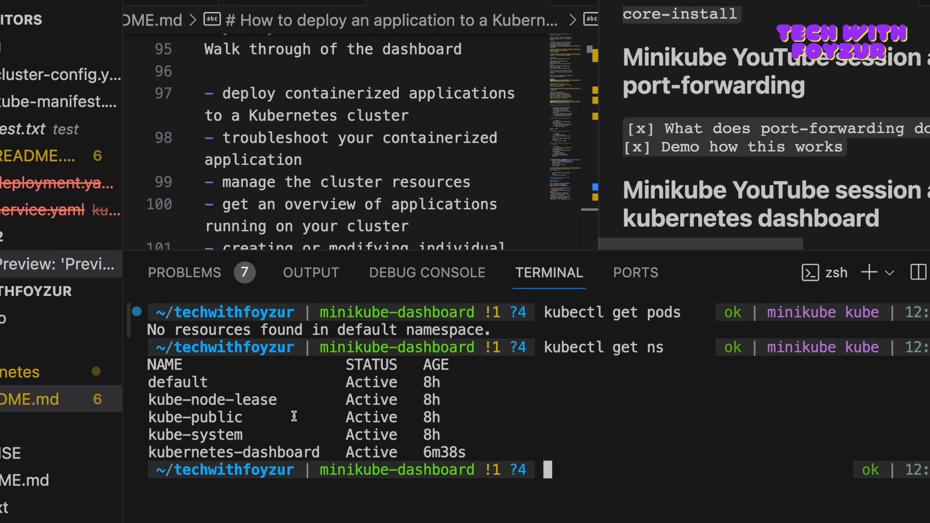
pyautogui.moveTo(148, 451); pyautogui.dragTo(323, 451)
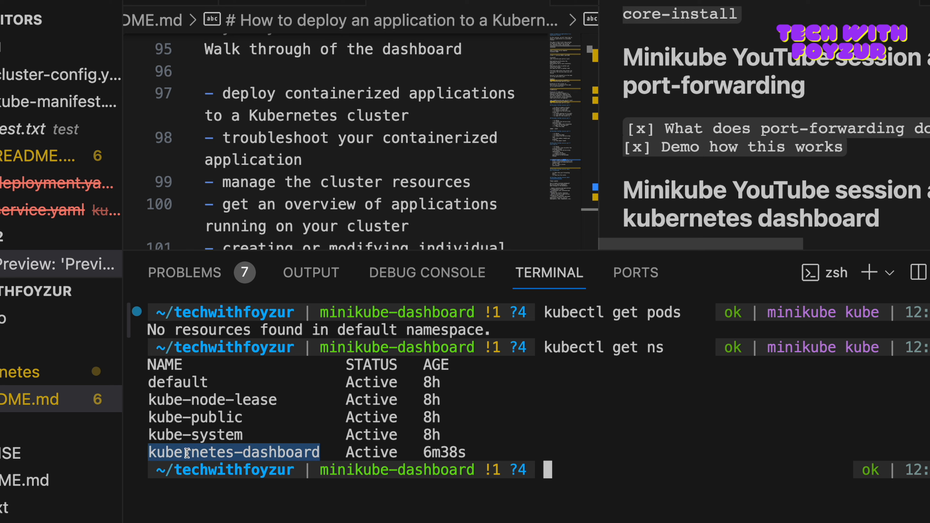
# Step: In the browser dashboard, compare the available namespaces with the kubectl list, view workloads for kube-node-lease, and return to the default namespace
pyautogui.hotkey('ctrl', 'Left')
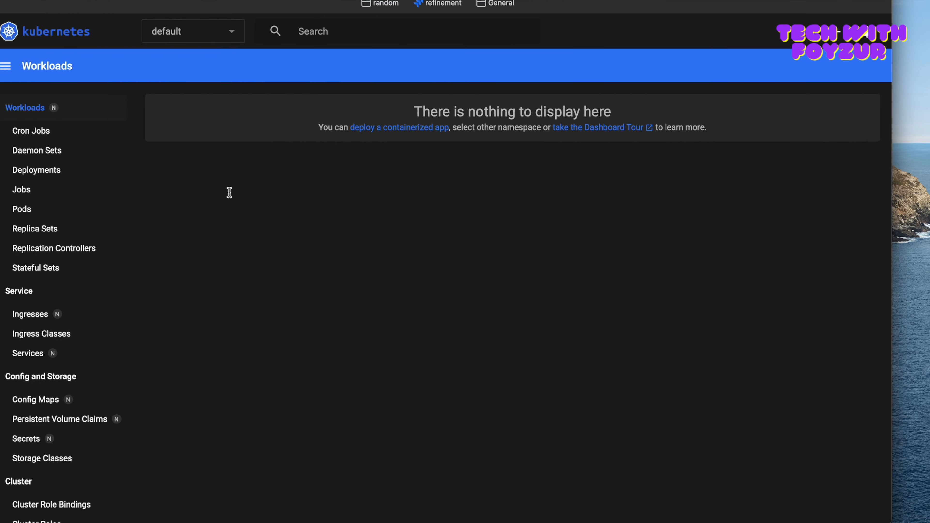
pyautogui.click(243, 31)
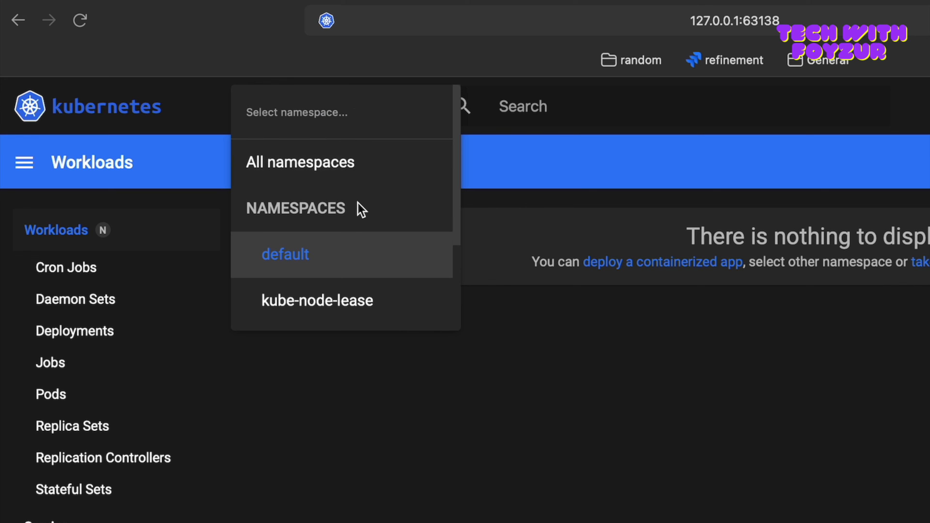
pyautogui.scroll(-1, 244, 94)
pyautogui.scroll(-2, 362, 208)
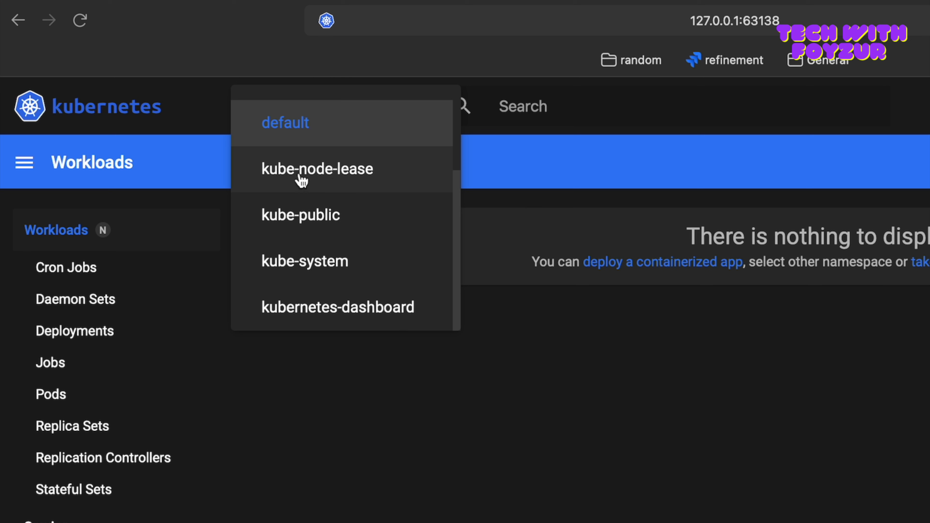
pyautogui.click(334, 176)
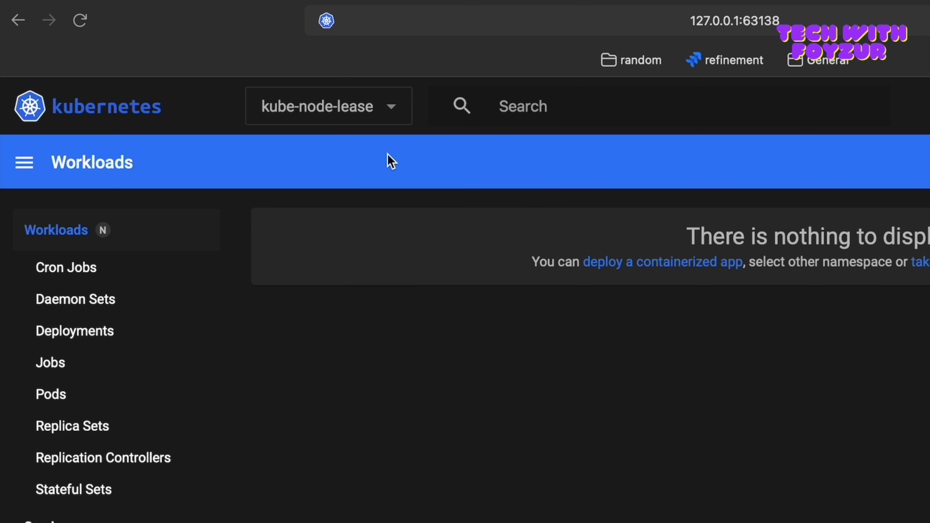
pyautogui.click(385, 116)
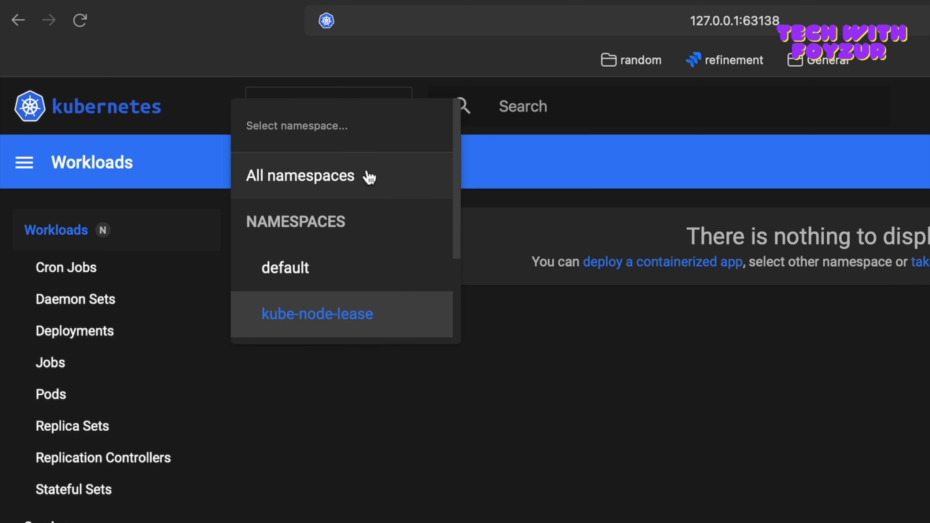
pyautogui.scroll(-2, 340, 264)
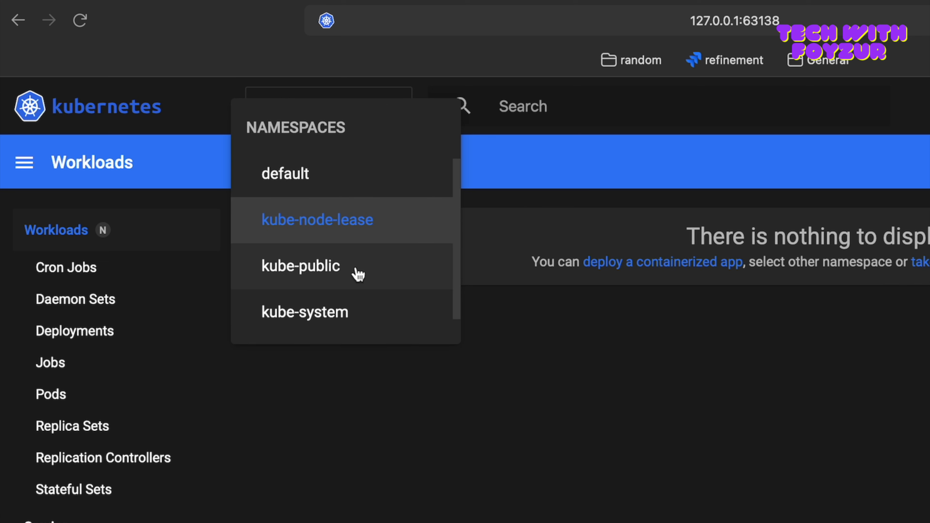
pyautogui.scroll(-1, 346, 315)
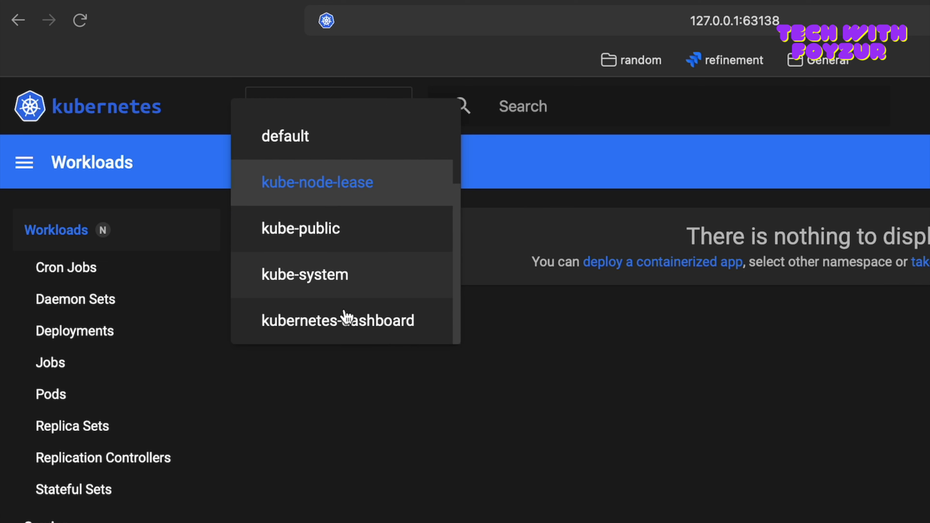
pyautogui.scroll(1, 346, 317)
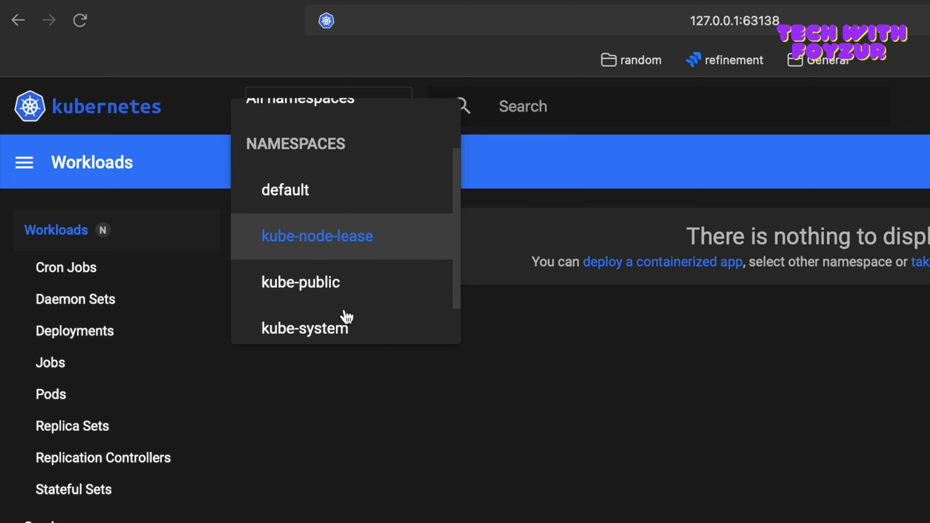
pyautogui.click(307, 196)
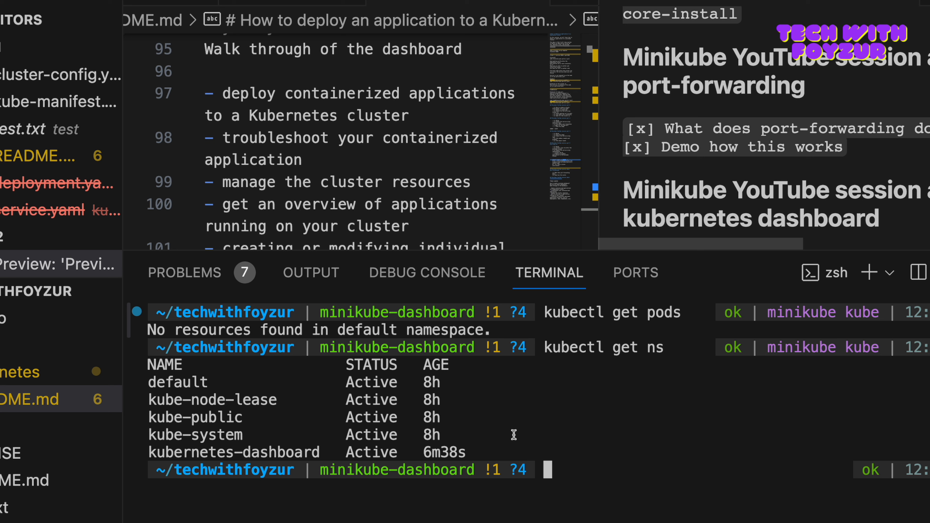
# Step: View the Deployments list for the default namespace and open the dashboard's page for creating a new resource
pyautogui.hotkey('ctrl', 'r')
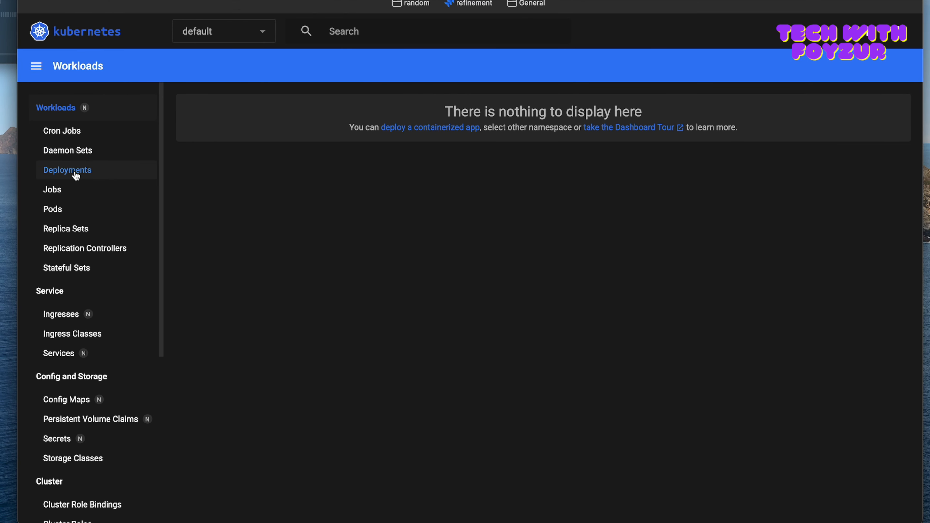
pyautogui.click(76, 172)
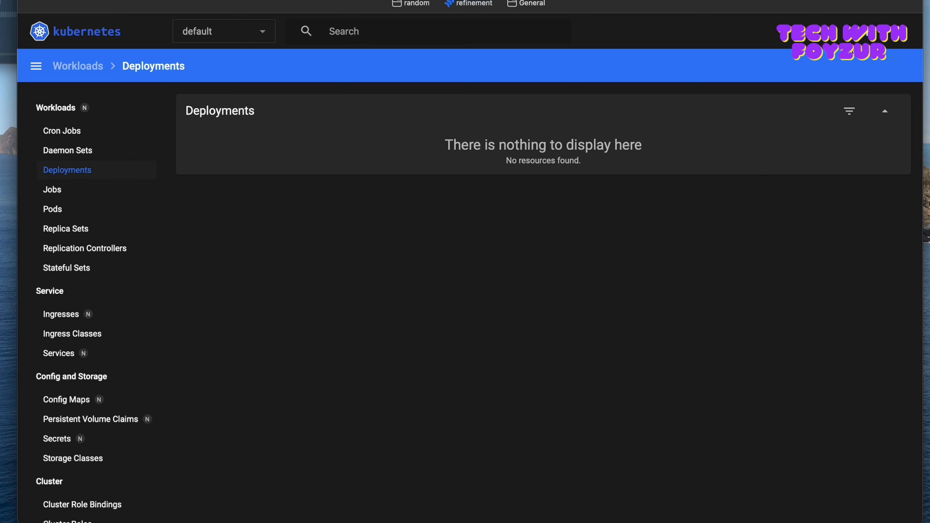
pyautogui.click(868, 31)
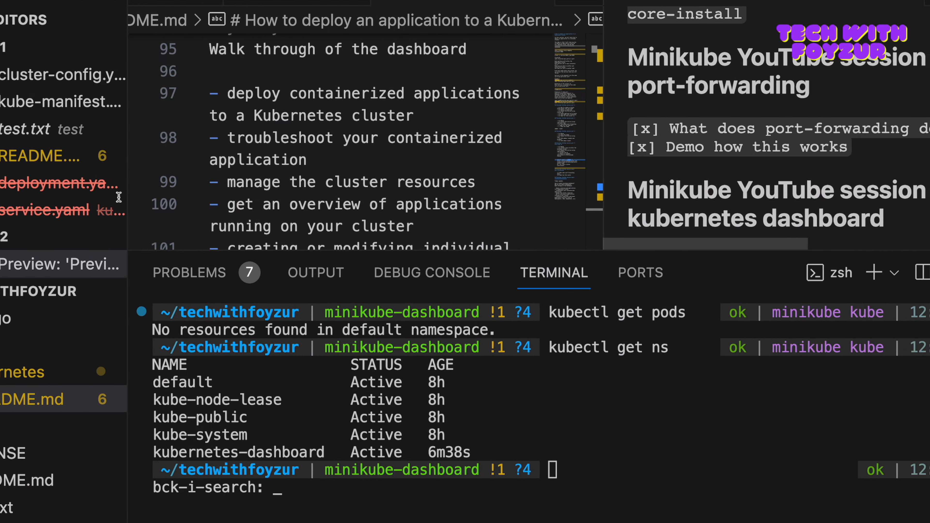
# Step: Copy the full contents of deployment.yaml in VS Code and paste them into the dashboard's create-from-input editor
pyautogui.click(348, 194)
pyautogui.scroll(-5, 348, 176)
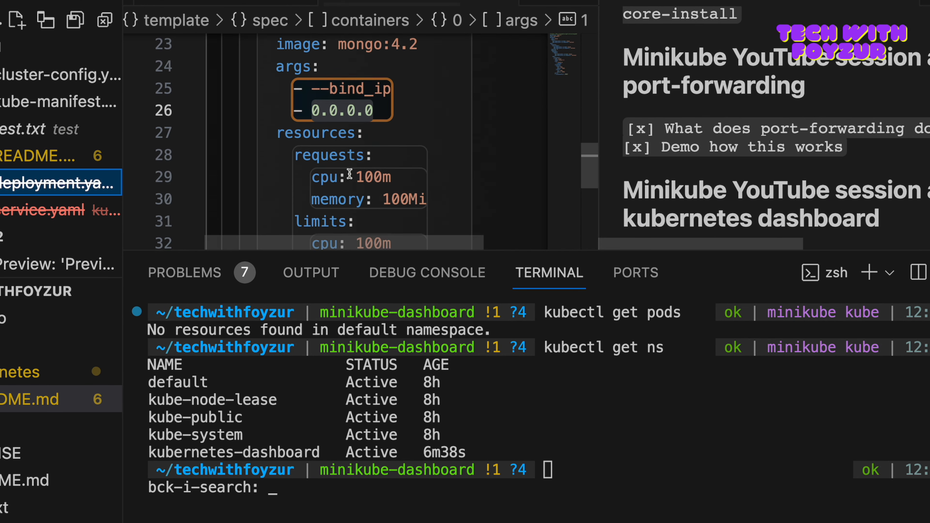
pyautogui.click(343, 185)
pyautogui.press('super+a')
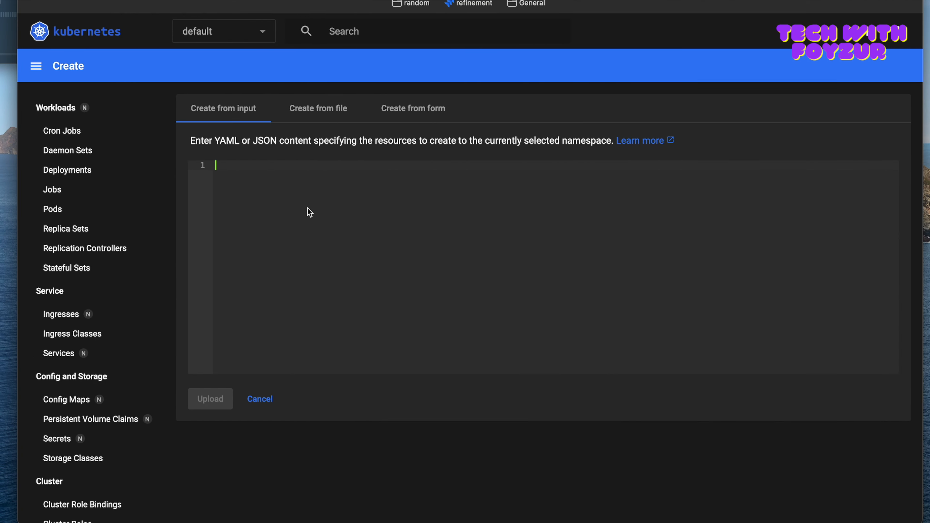
pyautogui.press('super+v')
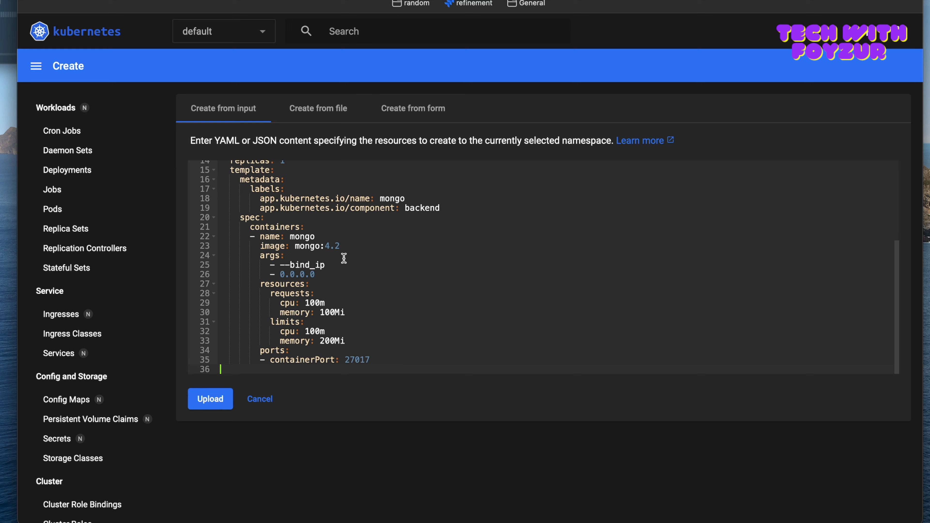
# Step: Review the pasted mongo manifest and upload it to create the deployment in the default namespace
pyautogui.scroll(1, 320, 290)
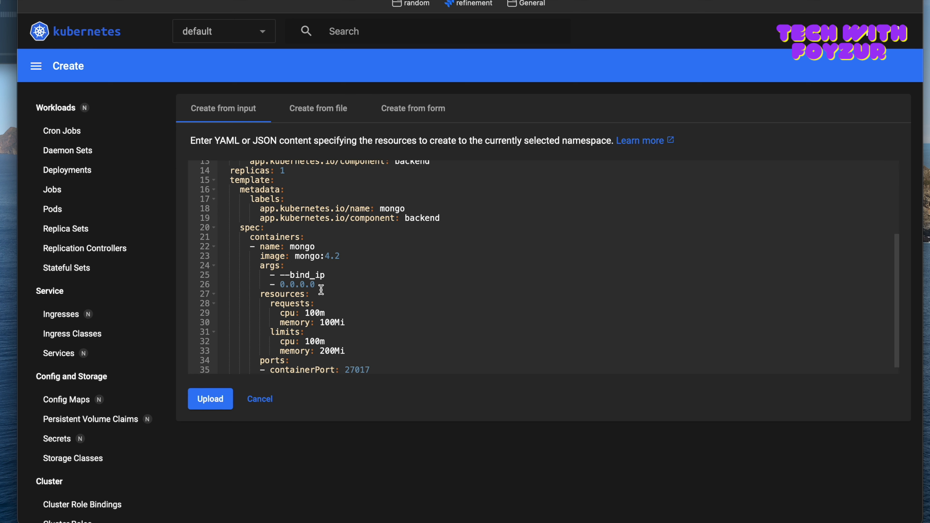
pyautogui.scroll(4, 321, 290)
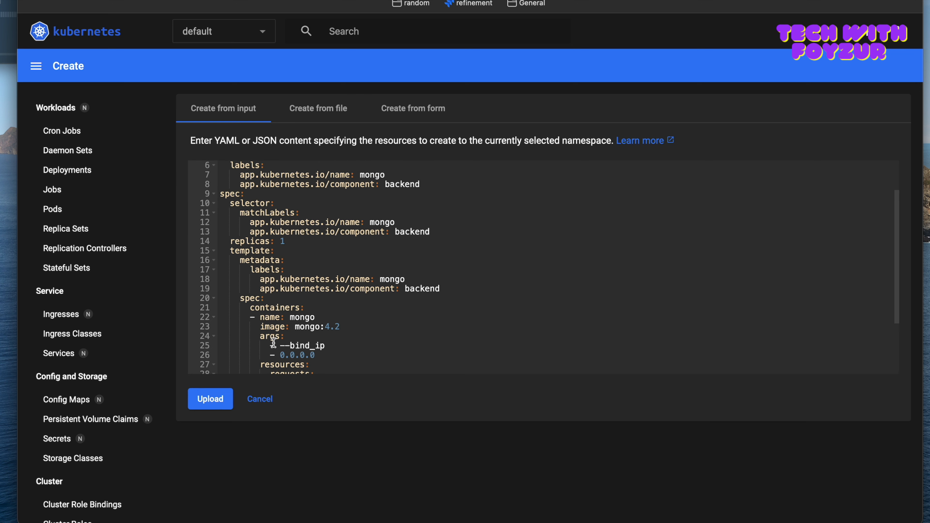
pyautogui.click(215, 402)
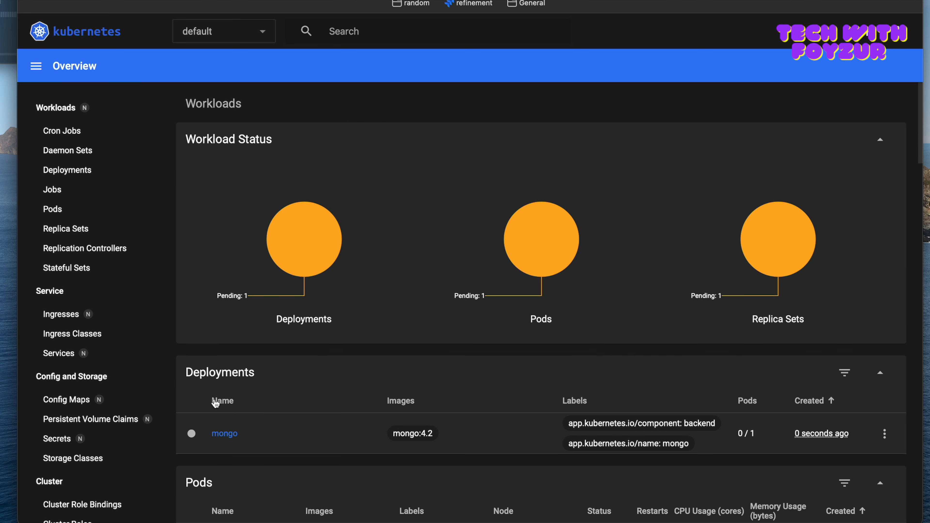
# Step: Run "kubectl get pods" in the VS Code terminal and highlight the mongo pod's name
pyautogui.moveTo(322, 220)
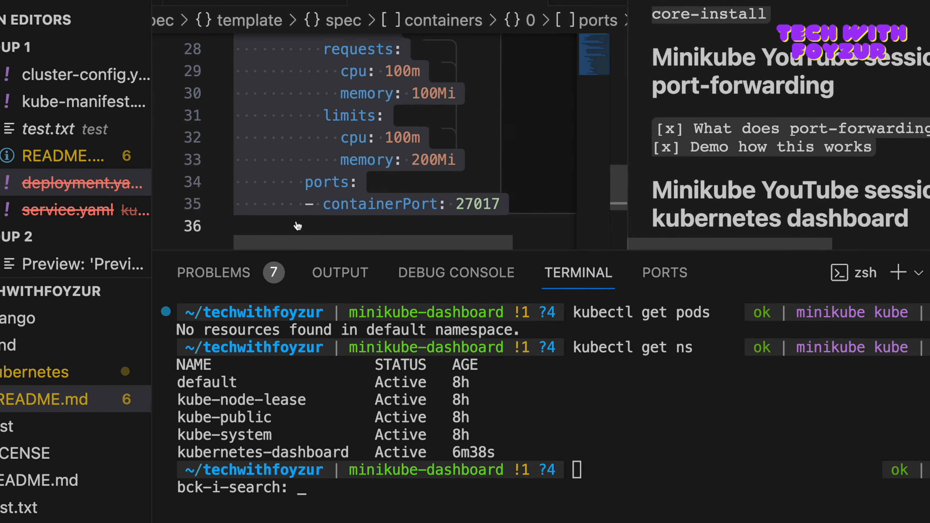
pyautogui.scroll(3, 333, 132)
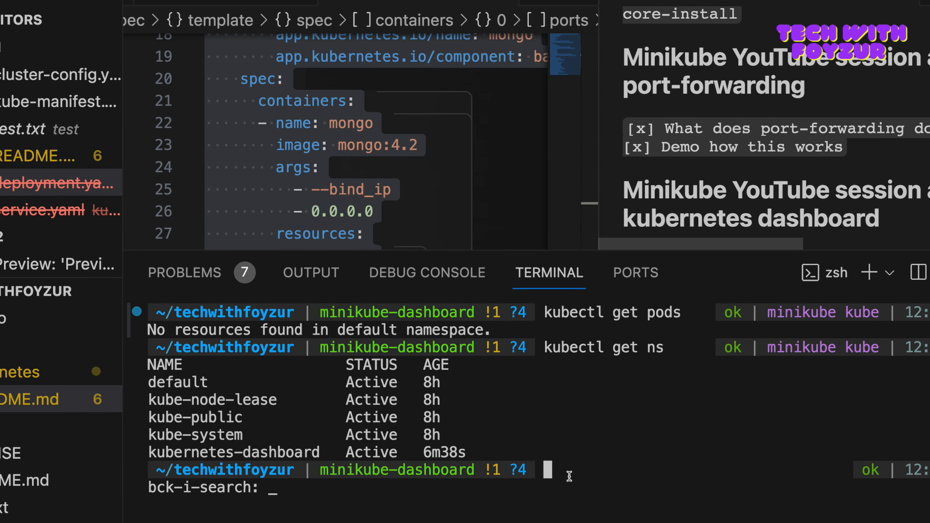
pyautogui.write('kubectl get pods')
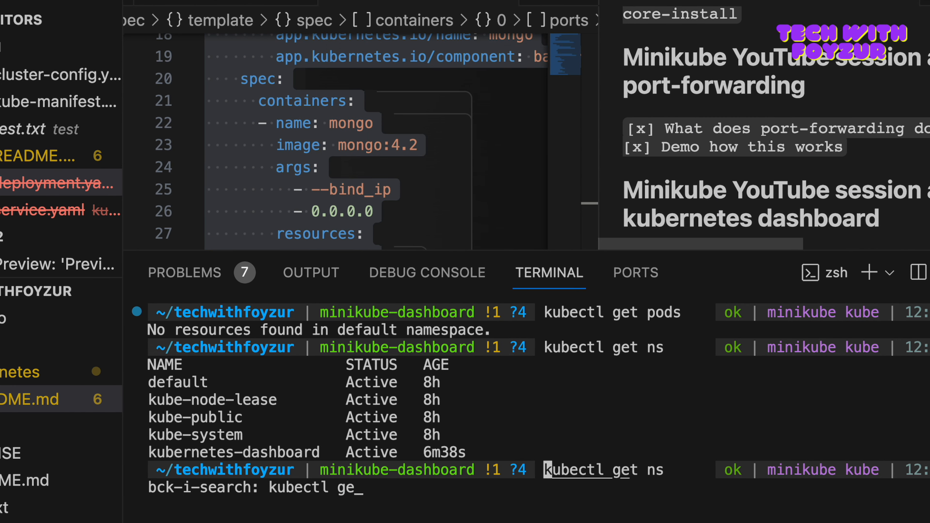
pyautogui.press('Return')
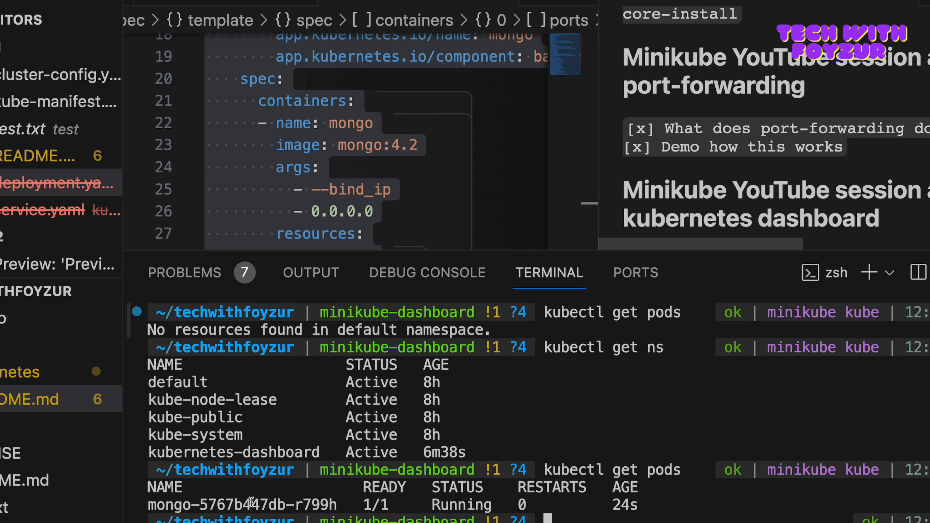
pyautogui.doubleClick(243, 505)
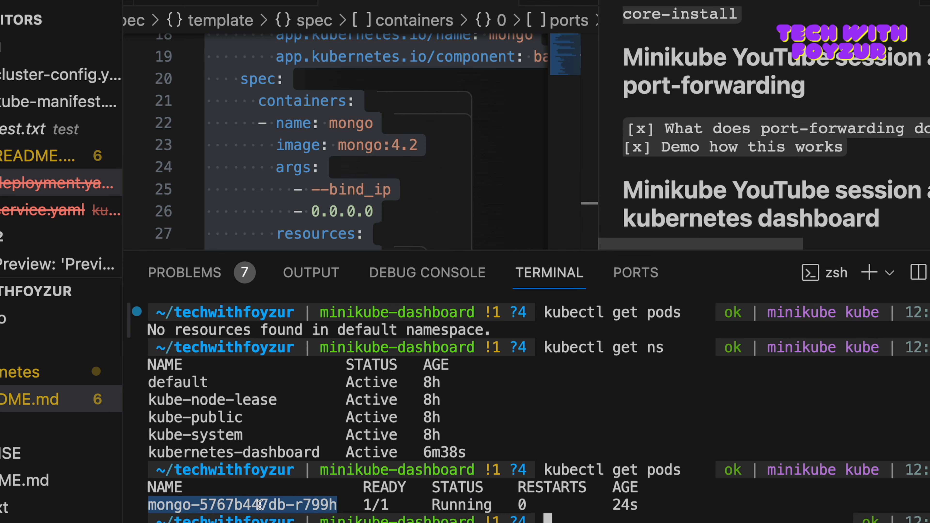
# Step: Open the dashboard's Pods list and compare the mongo pod's name with the one in the VS Code terminal output
pyautogui.hotkey('ctrl', 'Left')
pyautogui.click(55, 213)
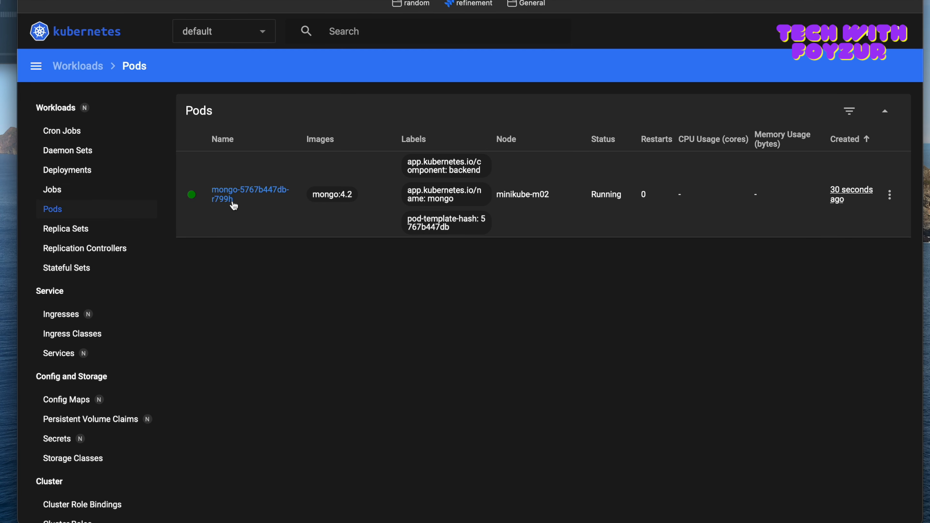
pyautogui.hotkey('ctrl', 'Right')
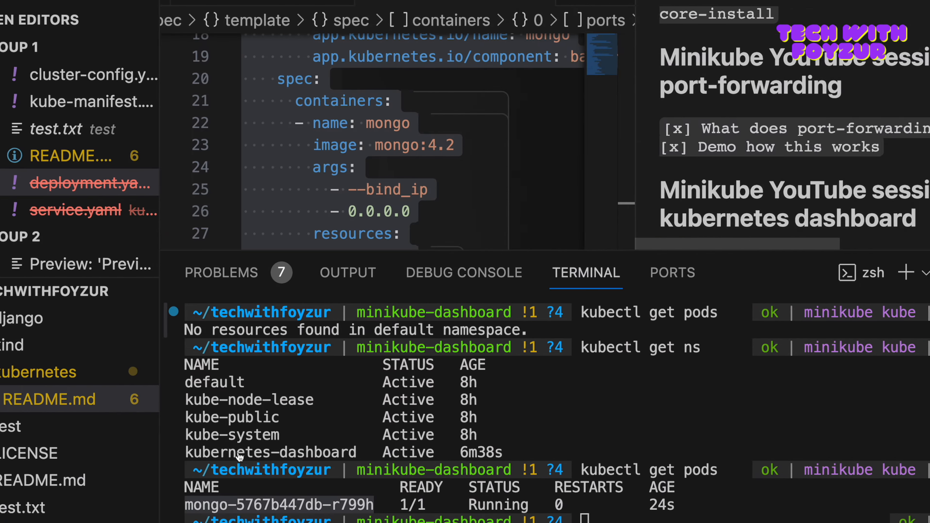
pyautogui.moveTo(313, 504); pyautogui.dragTo(339, 506)
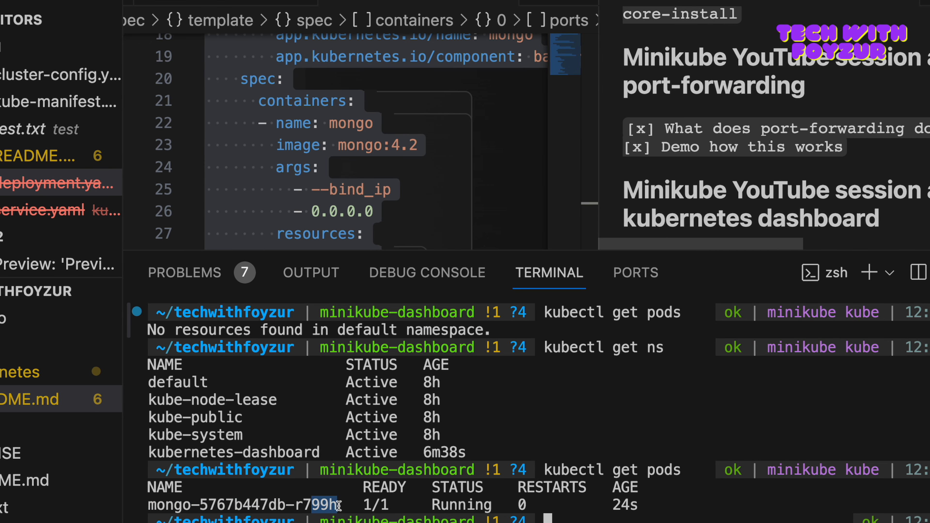
pyautogui.hotkey('ctrl', 'Left')
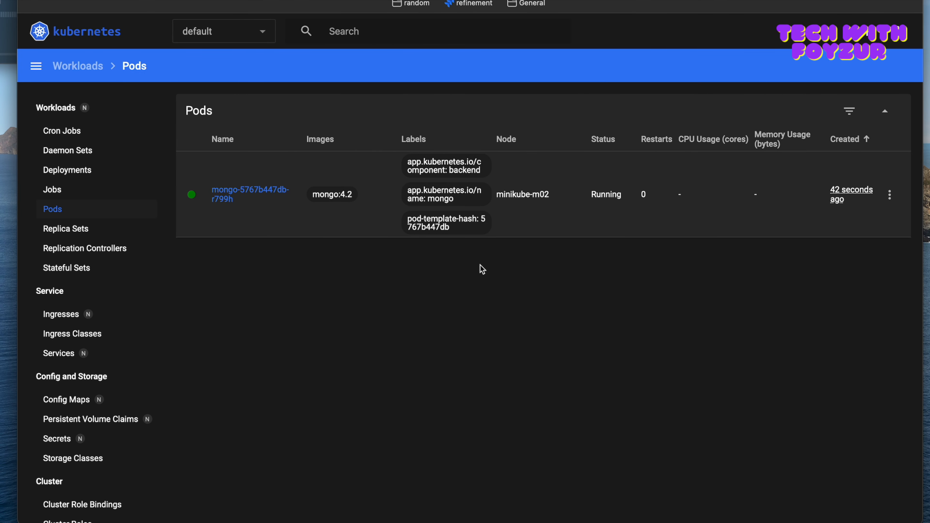
# Step: Open the mongo pod's resource definition for editing from the Pods list and look through its YAML
pyautogui.click(889, 195)
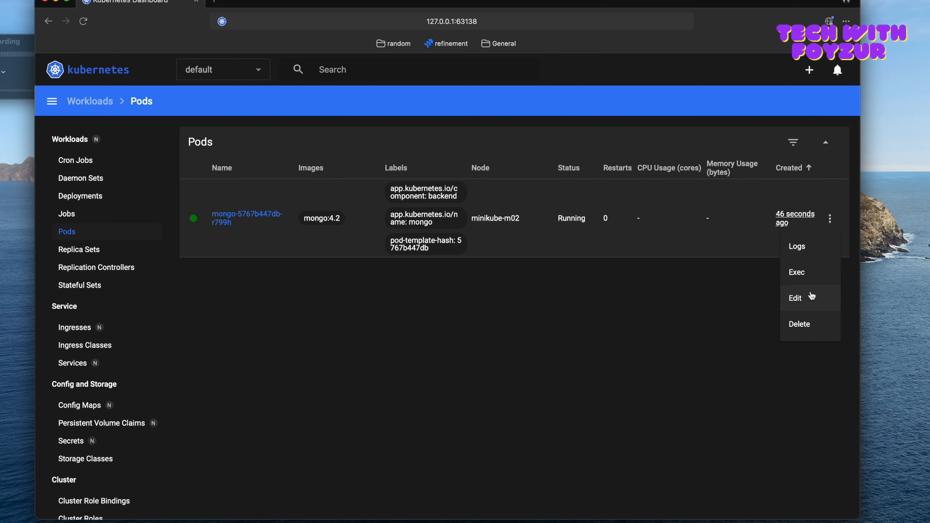
pyautogui.click(865, 284)
pyautogui.scroll(-3, 452, 316)
pyautogui.scroll(3, 452, 316)
pyautogui.scroll(1, 451, 315)
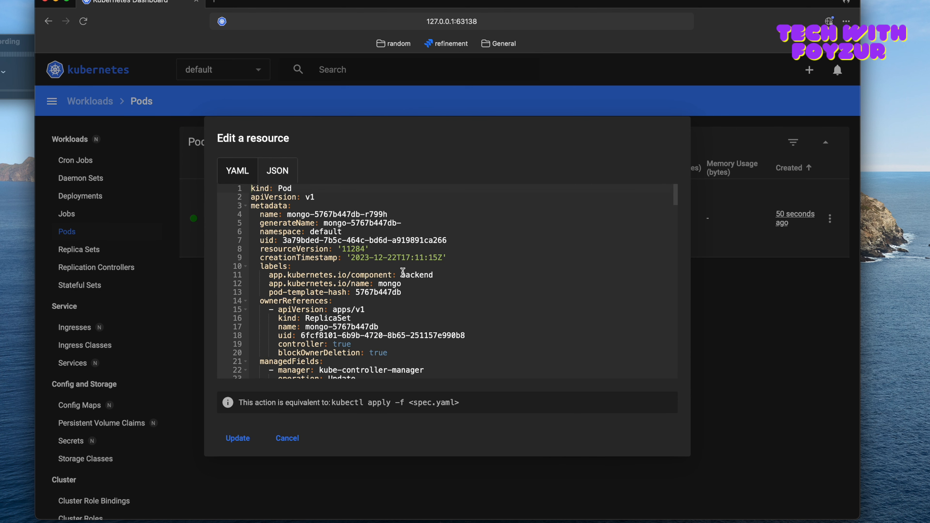
pyautogui.scroll(-10, 403, 272)
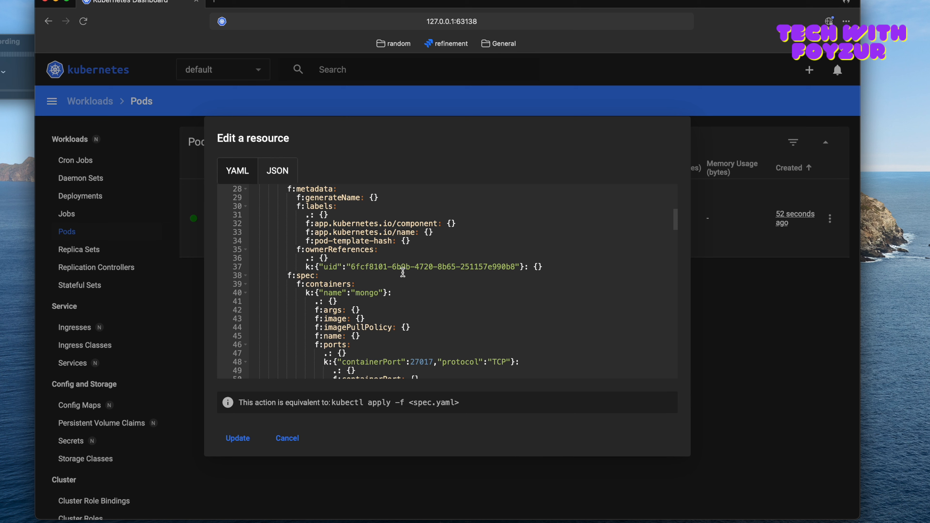
# Step: Search the pod's YAML for "replica", then clear the search and close the resource editor without updating
pyautogui.click(393, 294)
pyautogui.press('super+f')
pyautogui.write('replica')
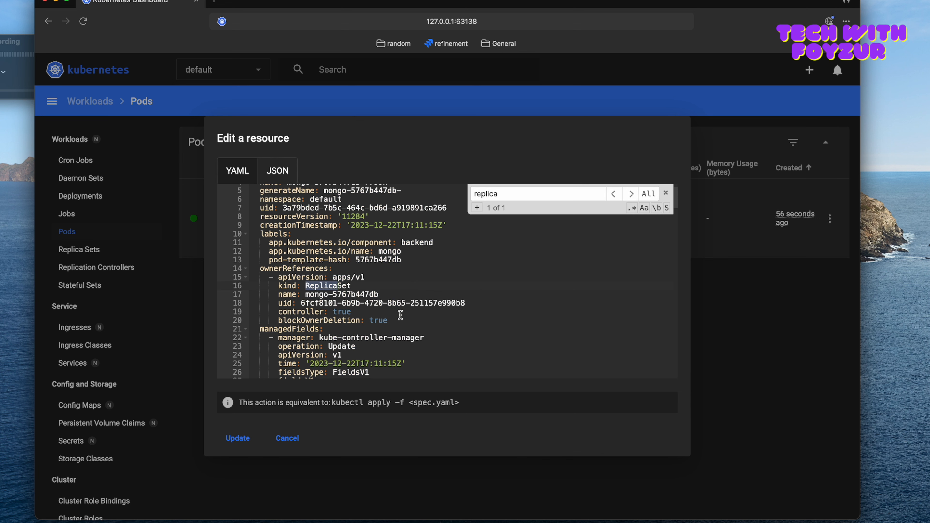
pyautogui.press('BackSpace')
pyautogui.press('BackSpace')
pyautogui.press('BackSpace')
pyautogui.press('BackSpace')
pyautogui.press('BackSpace')
pyautogui.press('BackSpace')
pyautogui.press('BackSpace')
pyautogui.click(745, 328)
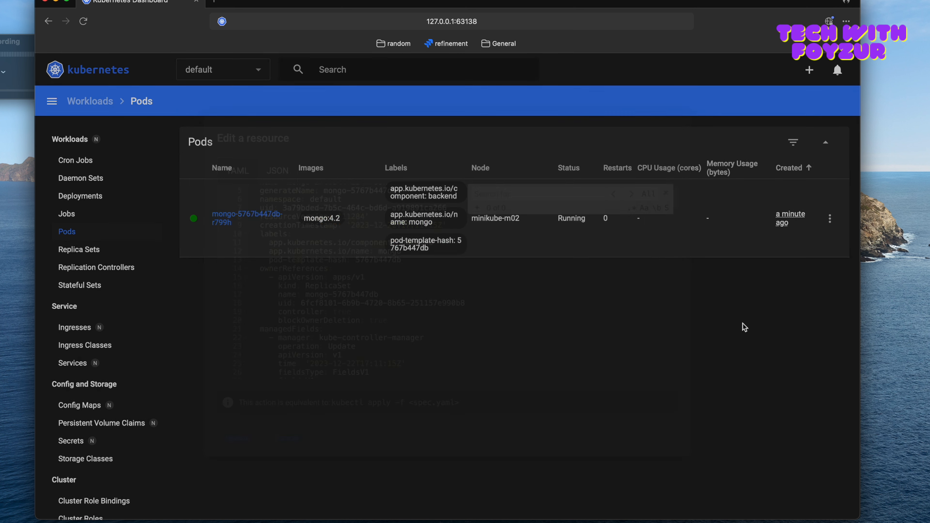
# Step: Delete the mongo pod from the Pods list and reload the dashboard page to check its creation time
pyautogui.click(830, 219)
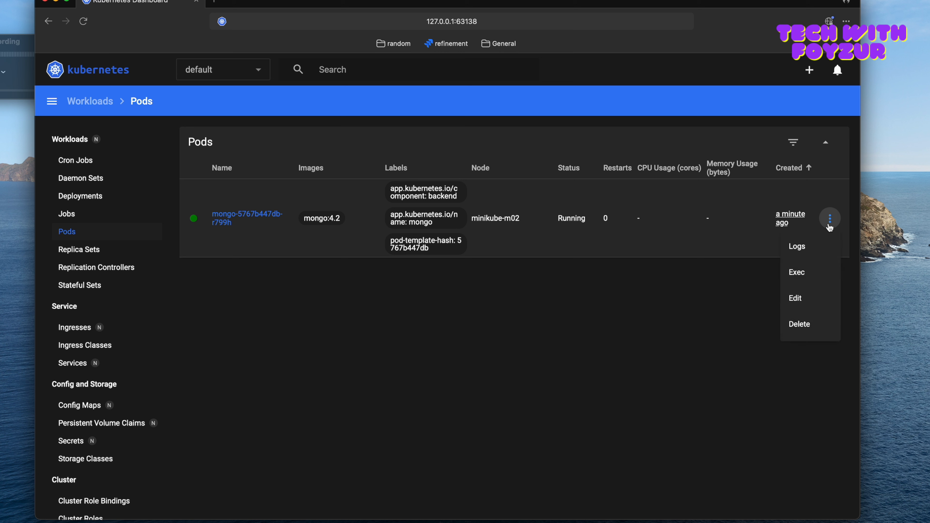
pyautogui.click(802, 328)
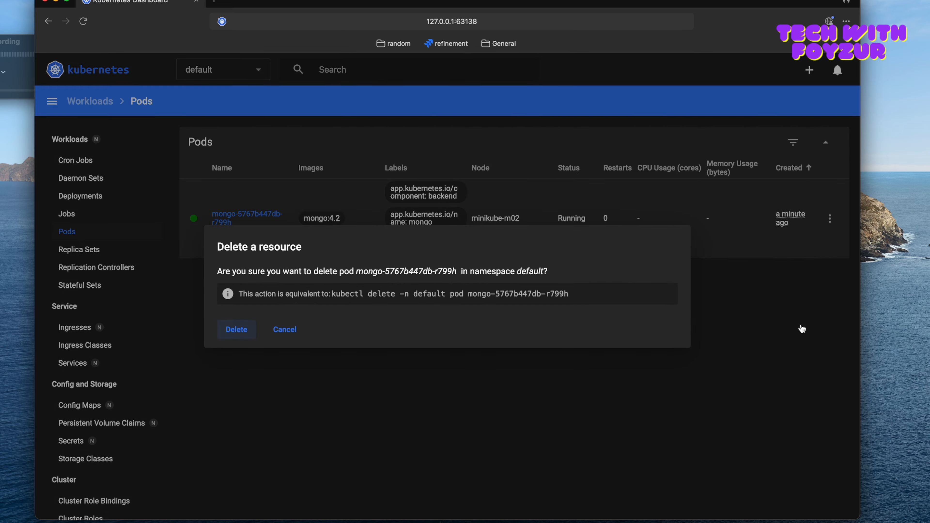
pyautogui.click(237, 333)
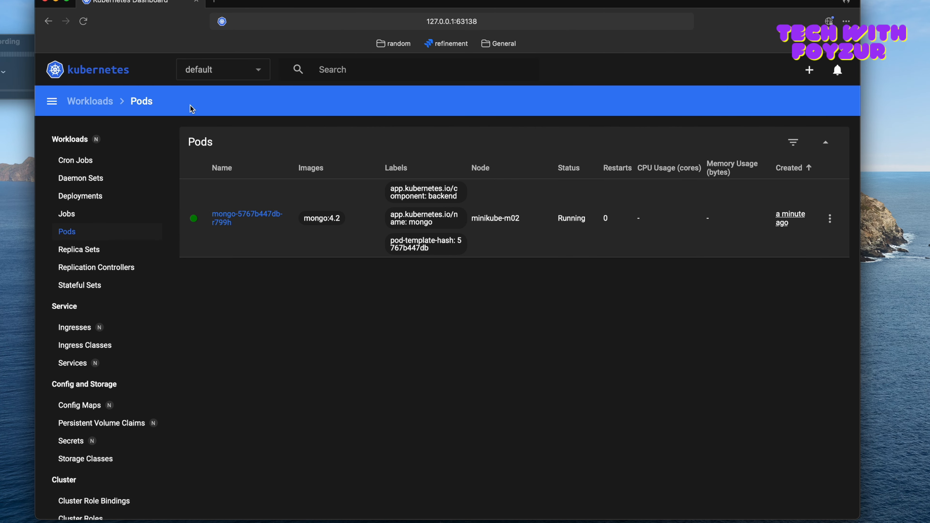
pyautogui.click(84, 21)
pyautogui.moveTo(802, 218)
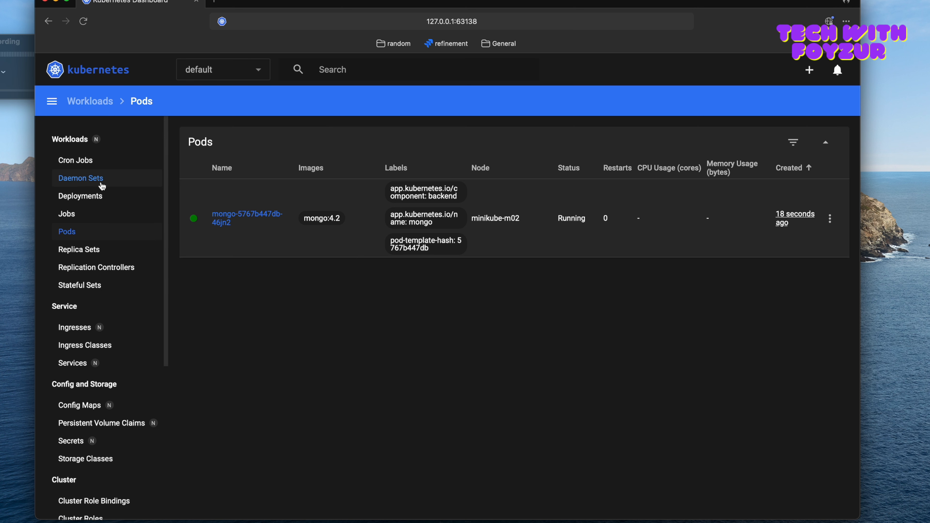
# Step: Open the mongo deployment's resource definition for editing and find the replicas line under spec in its YAML
pyautogui.click(92, 195)
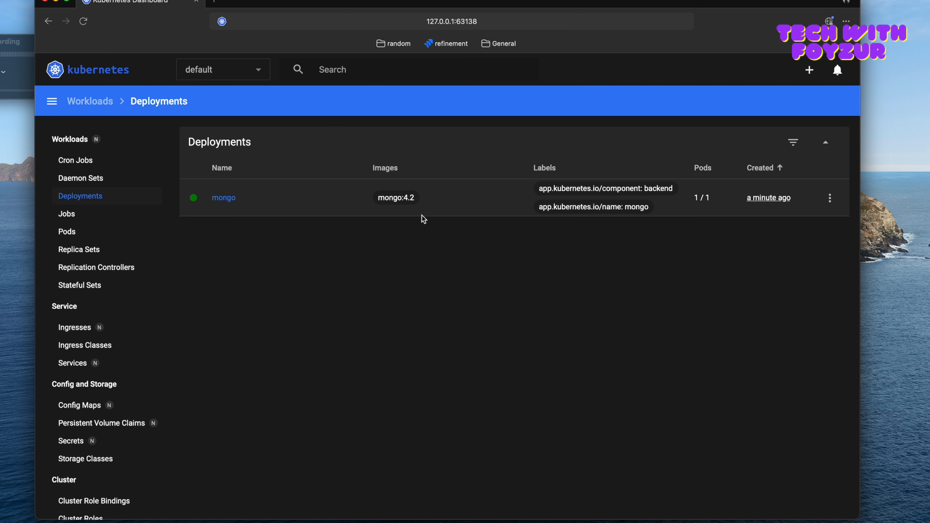
pyautogui.click(839, 200)
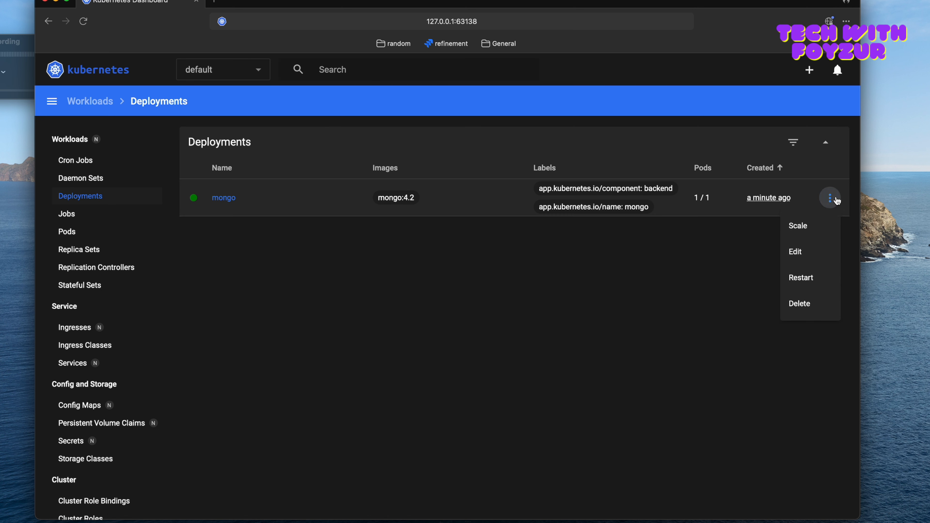
pyautogui.click(800, 260)
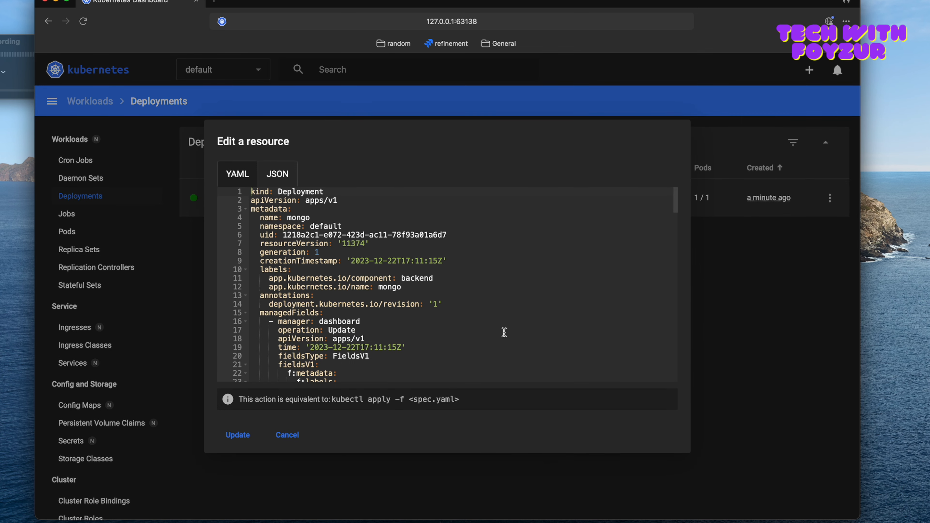
pyautogui.scroll(-5, 299, 253)
pyautogui.scroll(-15, 299, 253)
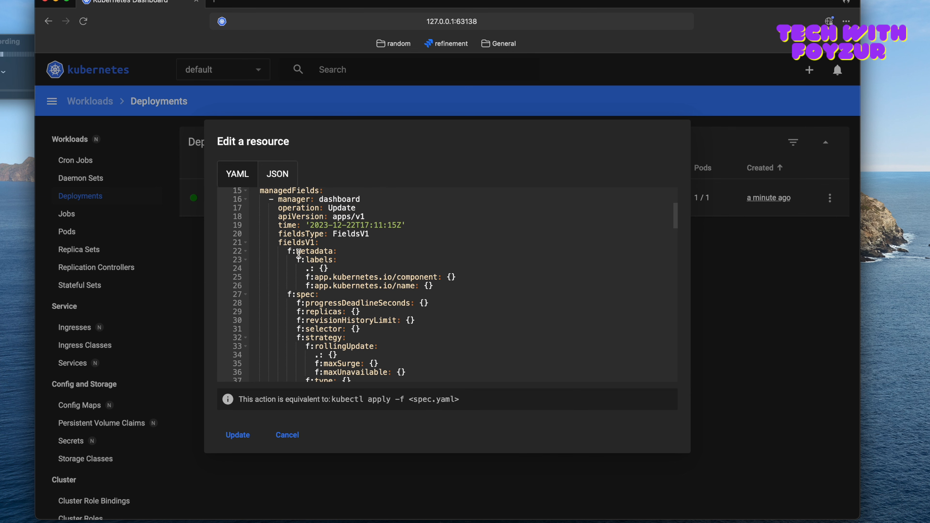
pyautogui.scroll(-6, 299, 253)
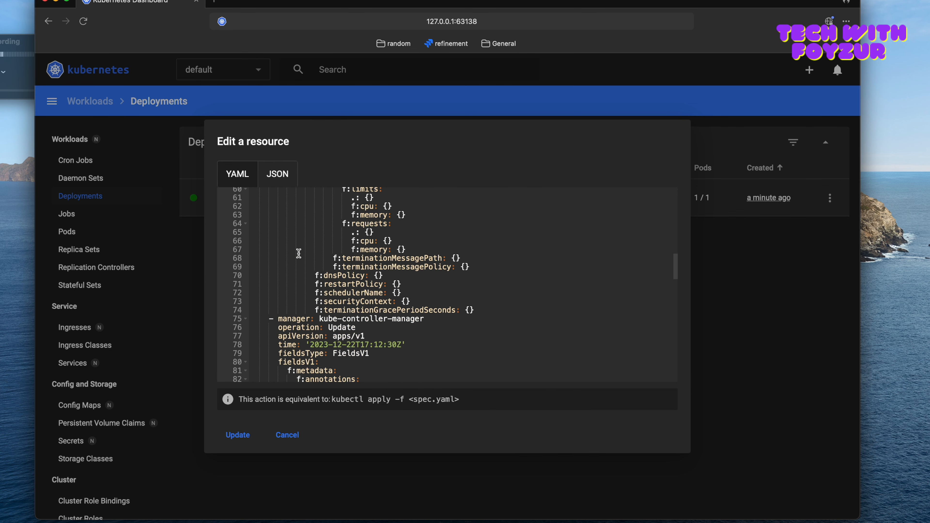
pyautogui.scroll(-3, 299, 253)
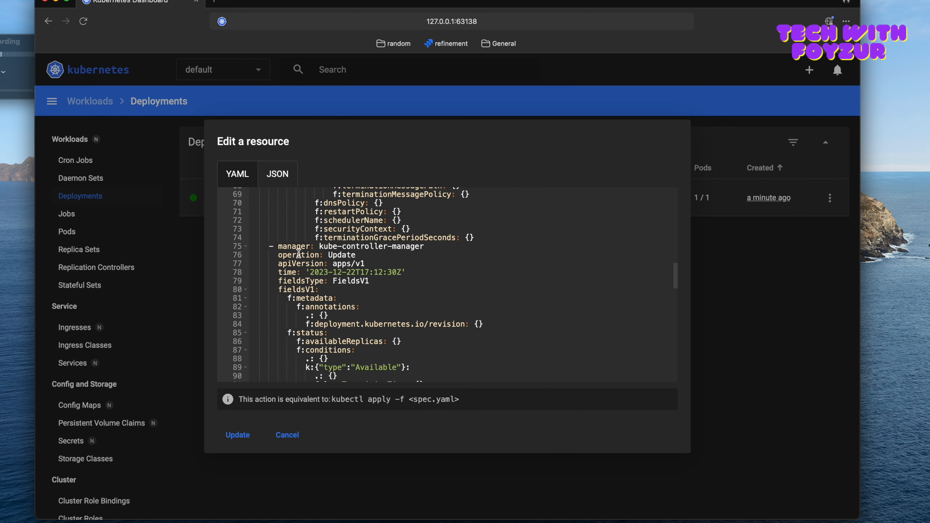
pyautogui.scroll(-5, 299, 253)
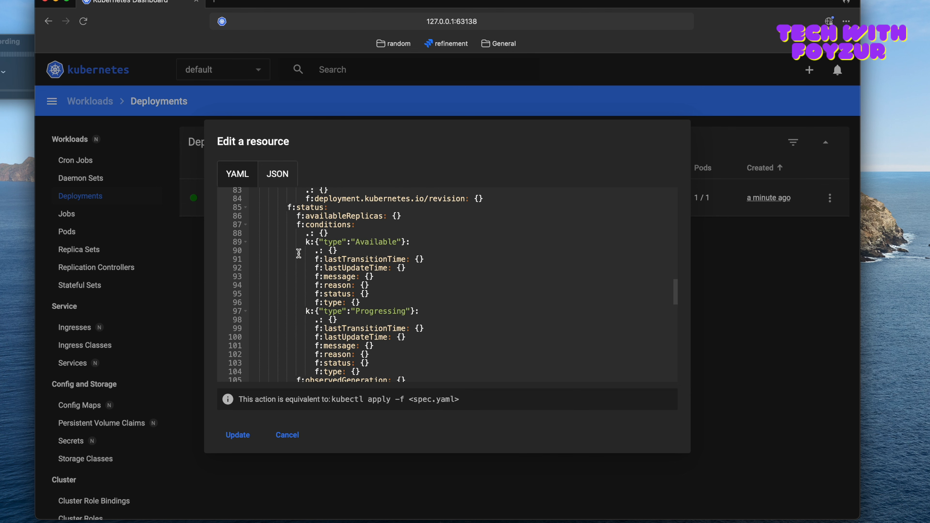
pyautogui.scroll(-6, 299, 253)
# Step: Set replicas to 2 in the mongo deployment's spec and update the resource
pyautogui.doubleClick(275, 276)
pyautogui.moveTo(311, 275); pyautogui.dragTo(260, 277)
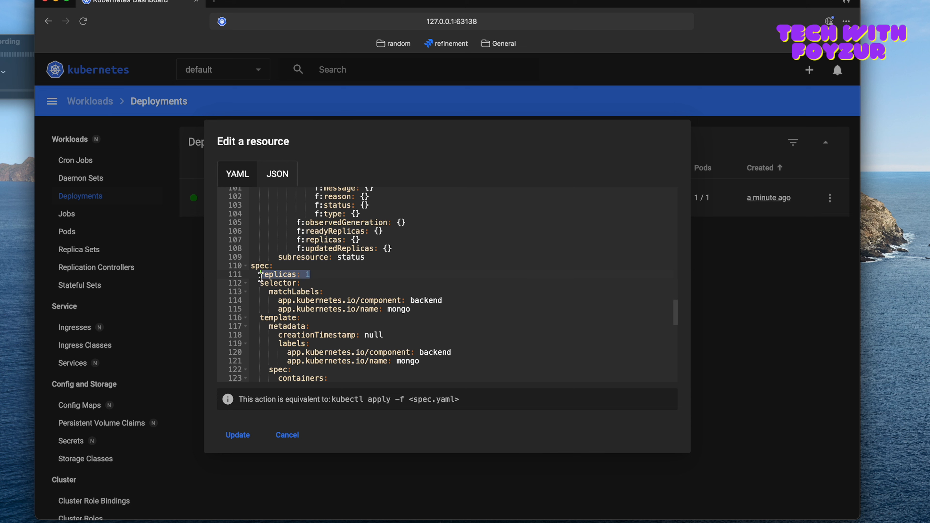
pyautogui.click(317, 279)
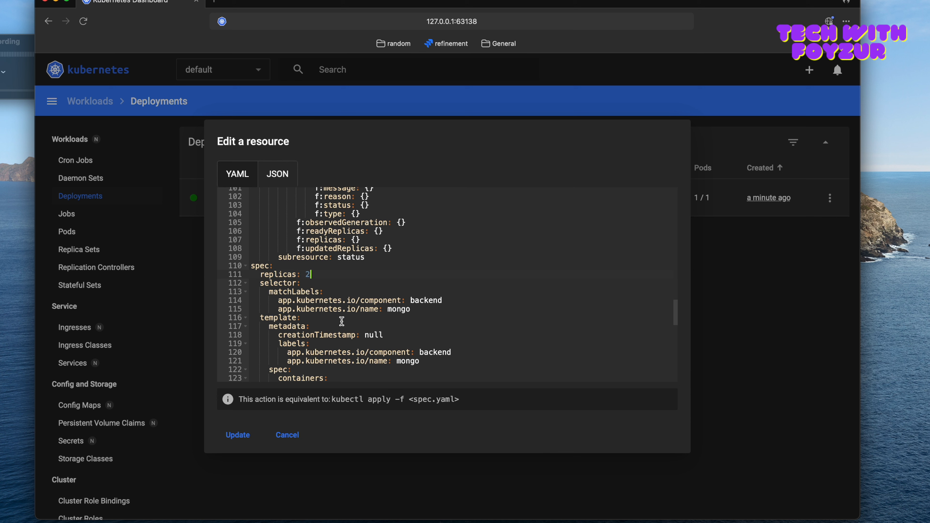
pyautogui.moveTo(324, 274); pyautogui.dragTo(260, 274)
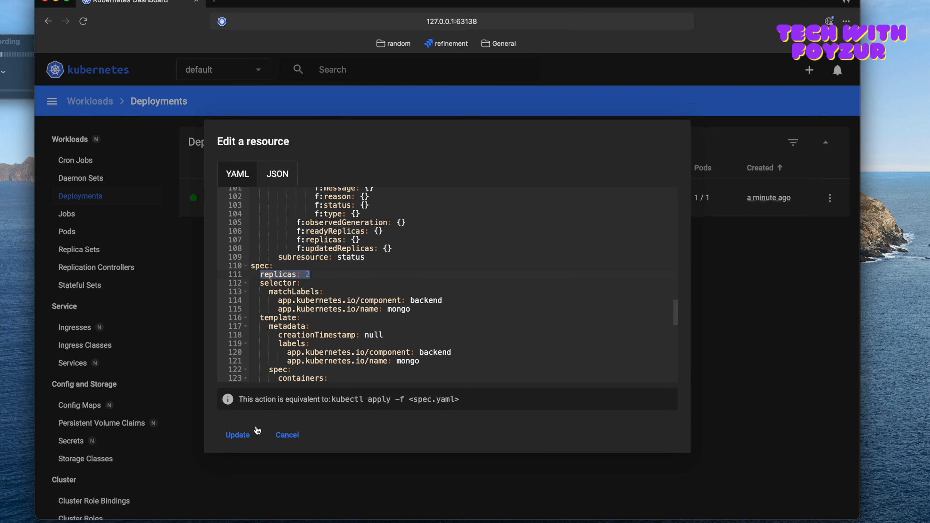
pyautogui.click(239, 435)
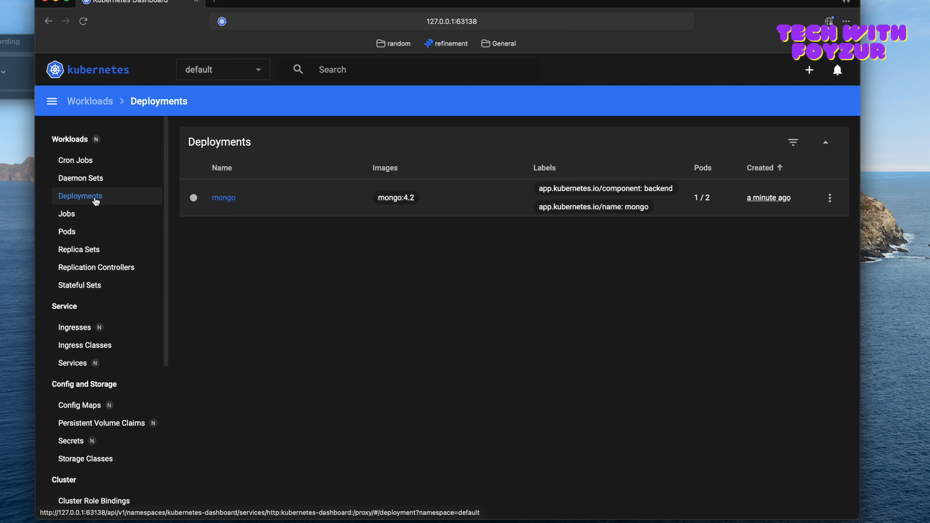
# Step: Check the mongo deployment's pod count, and examine the newest pod's creation time in the Pods list
pyautogui.doubleClick(709, 197)
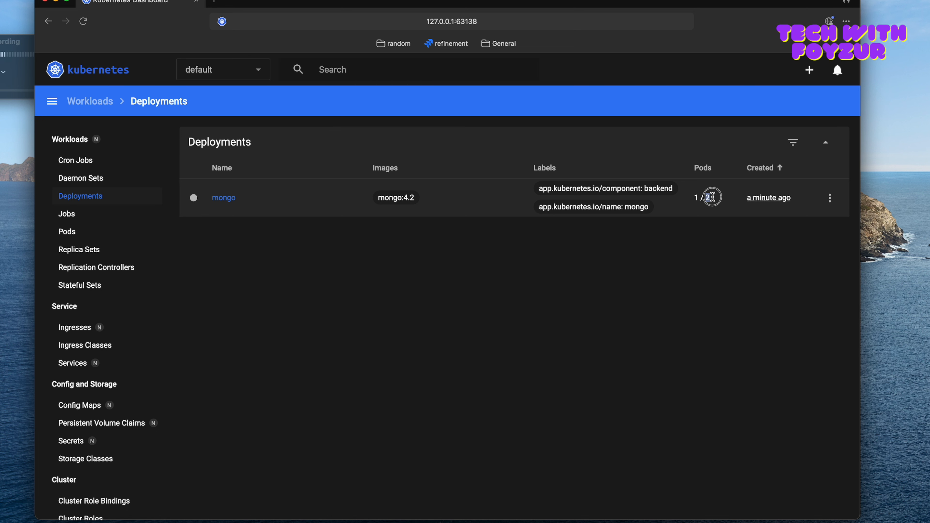
pyautogui.doubleClick(695, 197)
pyautogui.click(68, 233)
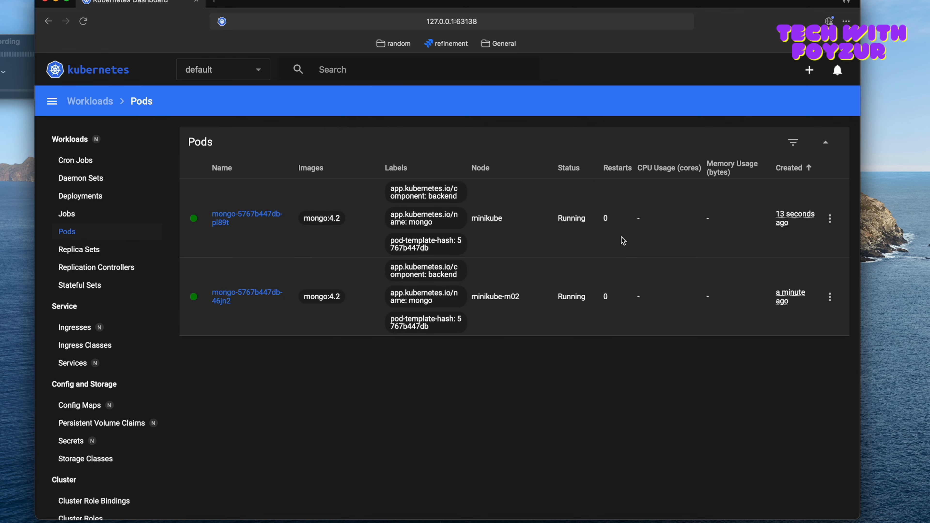
pyautogui.moveTo(781, 212)
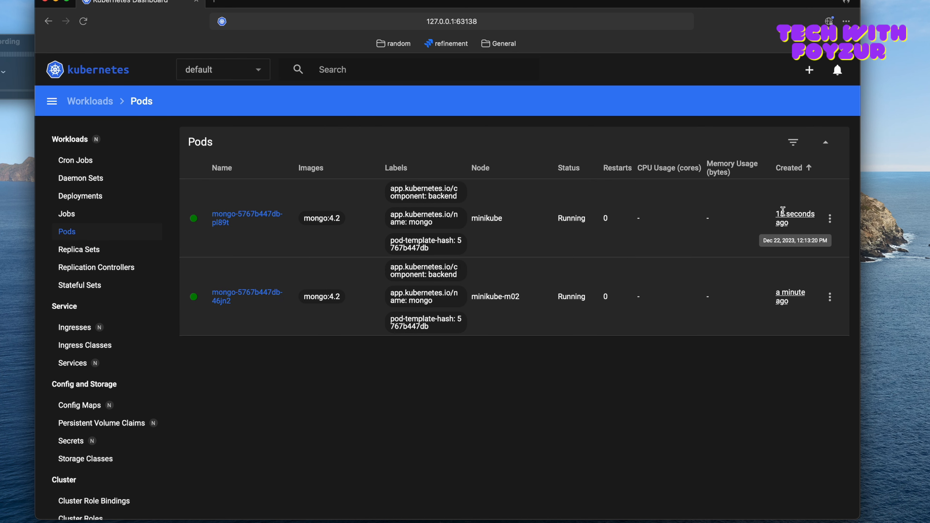
# Step: Delete the newer mongo pod running on the minikube node
pyautogui.click(830, 219)
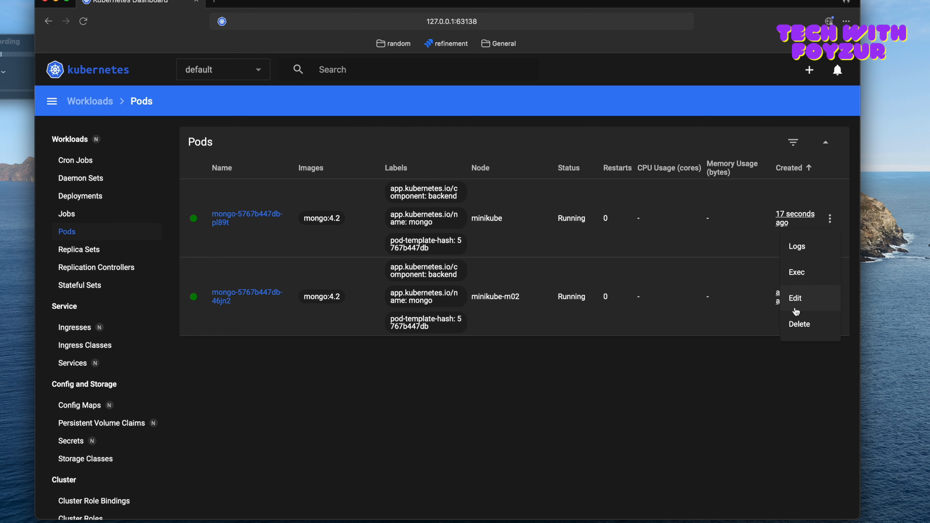
pyautogui.click(799, 325)
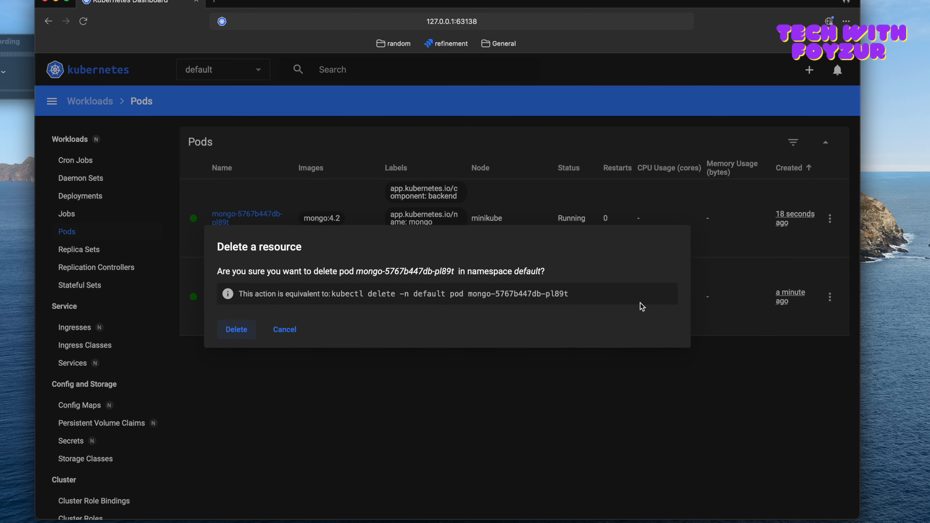
pyautogui.click(245, 332)
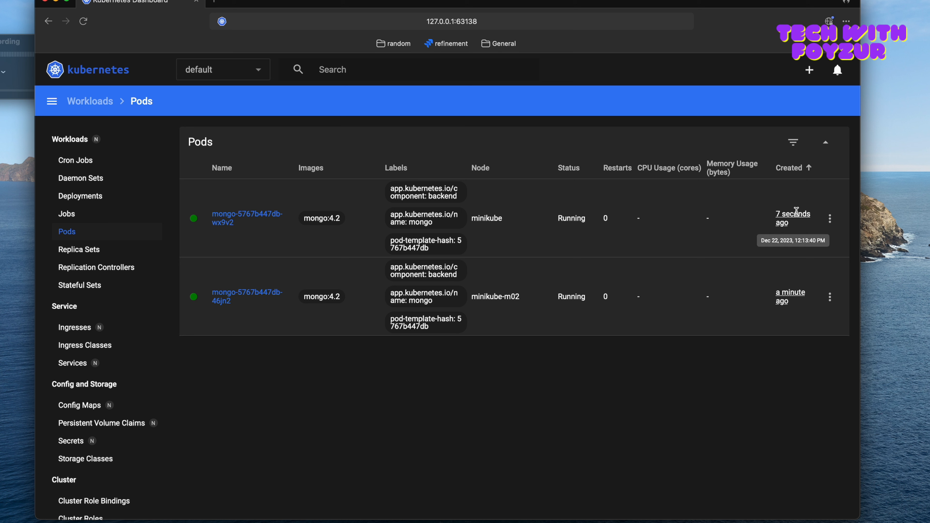
# Step: Write "kubectl exec -it" in the cleared terminal without running it, and return to the dashboard's Pods list
pyautogui.click(831, 220)
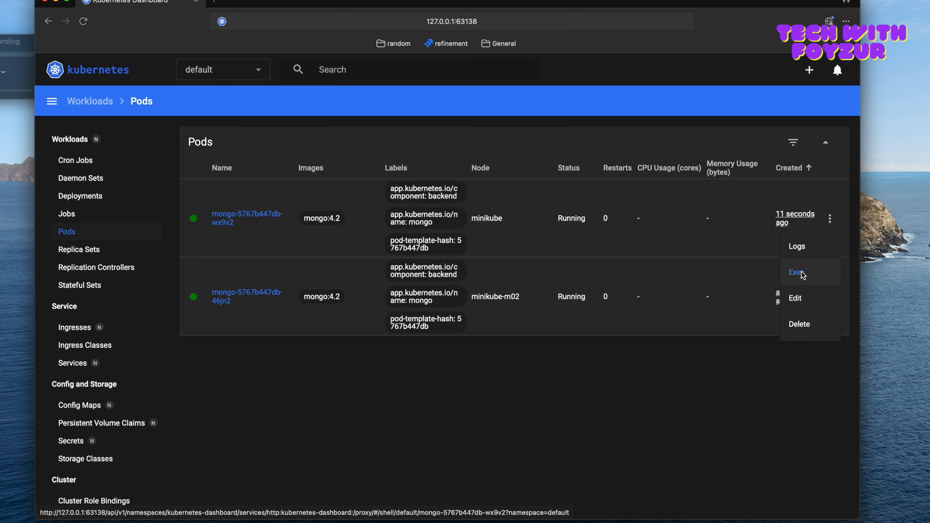
pyautogui.click(550, 522)
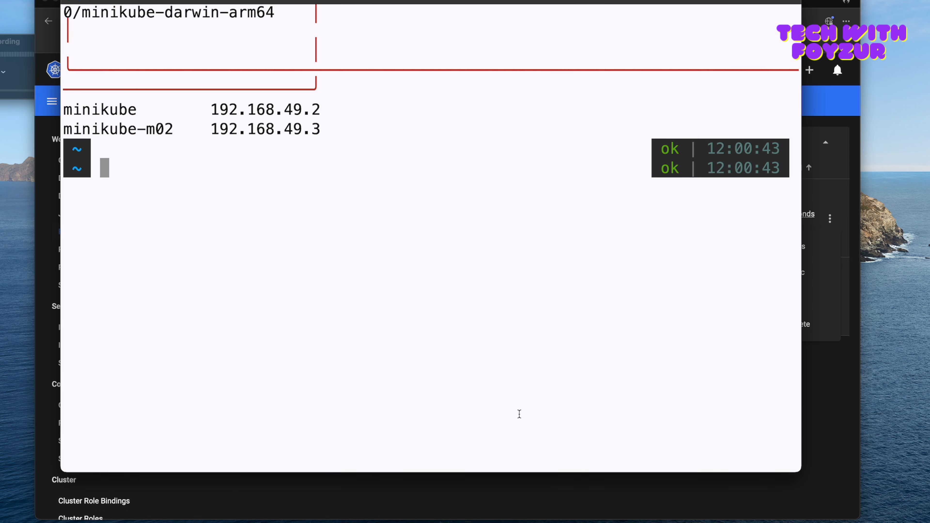
pyautogui.hotkey('ctrl', 'l')
pyautogui.write('kubectl ')
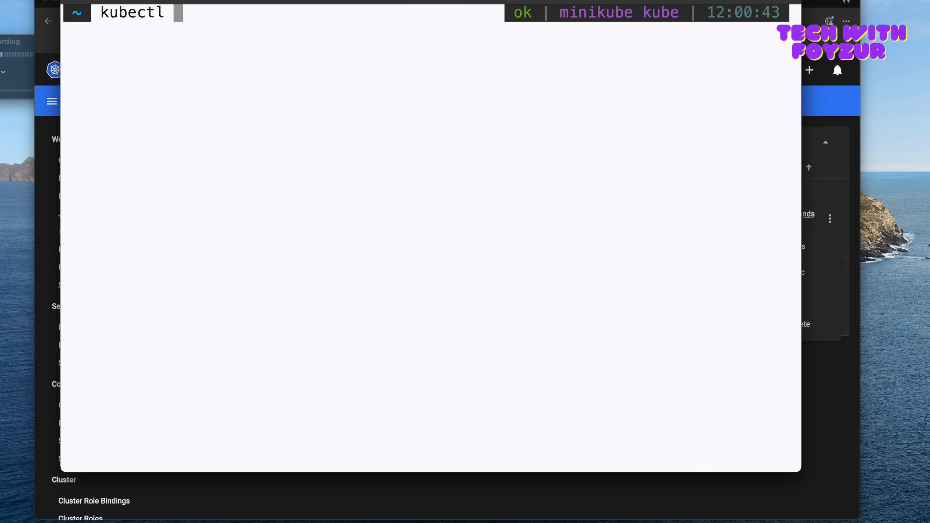
pyautogui.write('exec -it')
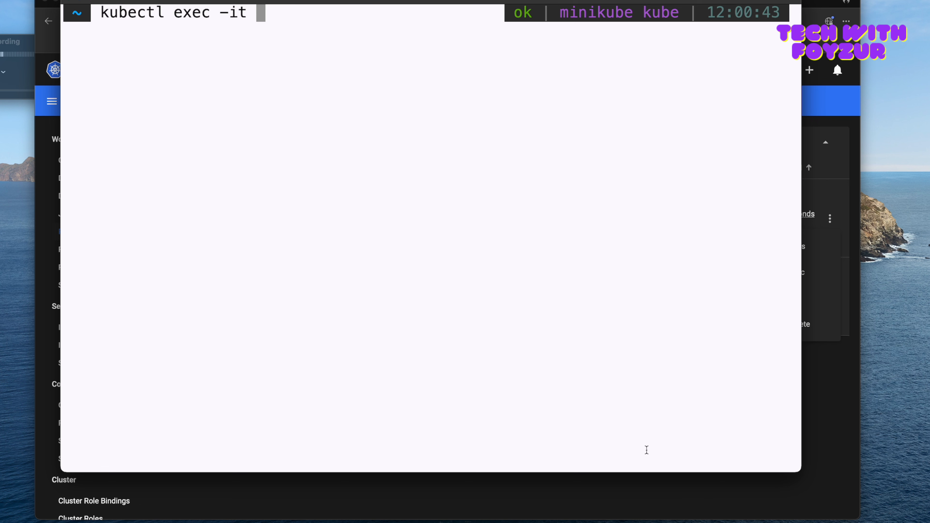
pyautogui.click(828, 115)
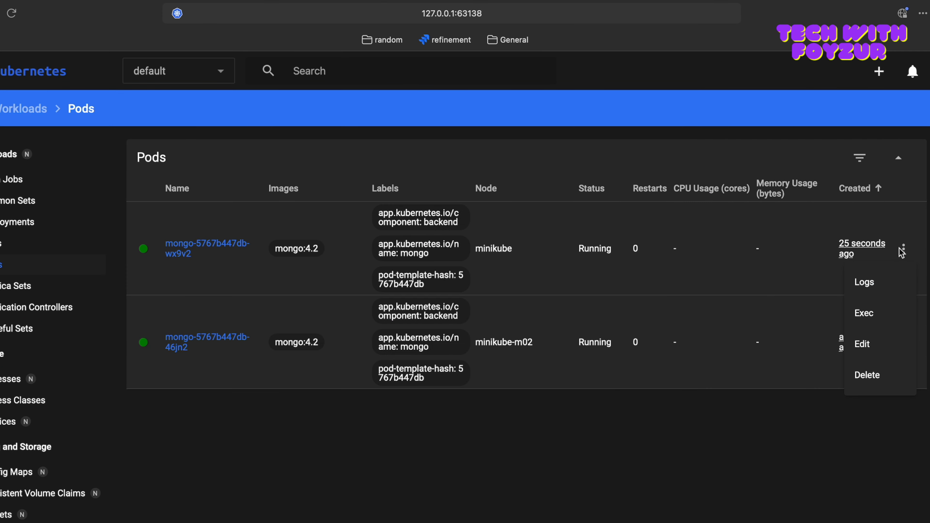
# Step: Open an Exec shell in the mongo pod on the minikube node and highlight the root prompt with its pod name
pyautogui.click(903, 253)
pyautogui.click(905, 256)
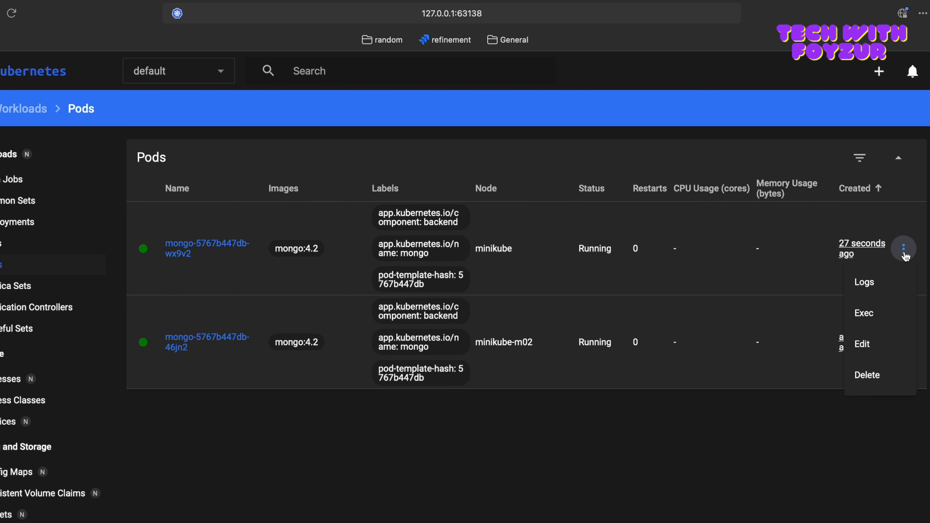
pyautogui.click(881, 315)
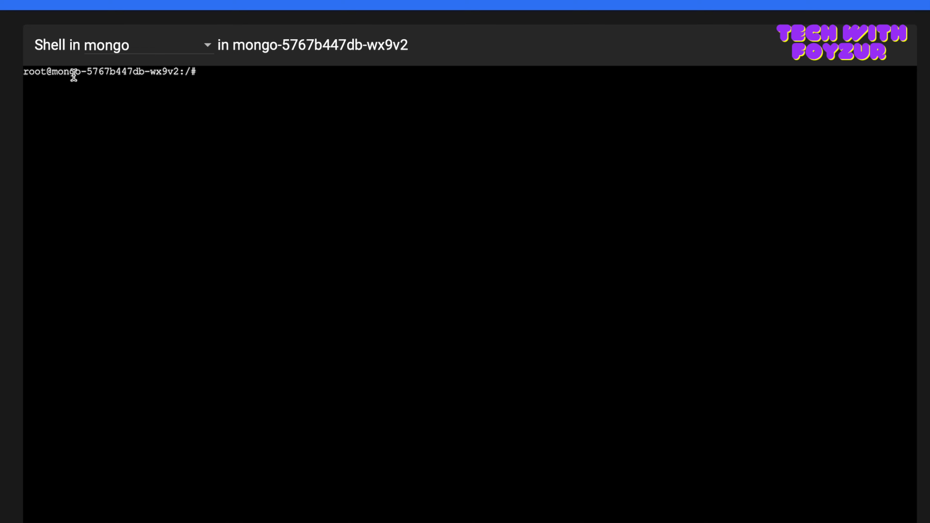
pyautogui.moveTo(23, 71); pyautogui.dragTo(177, 72)
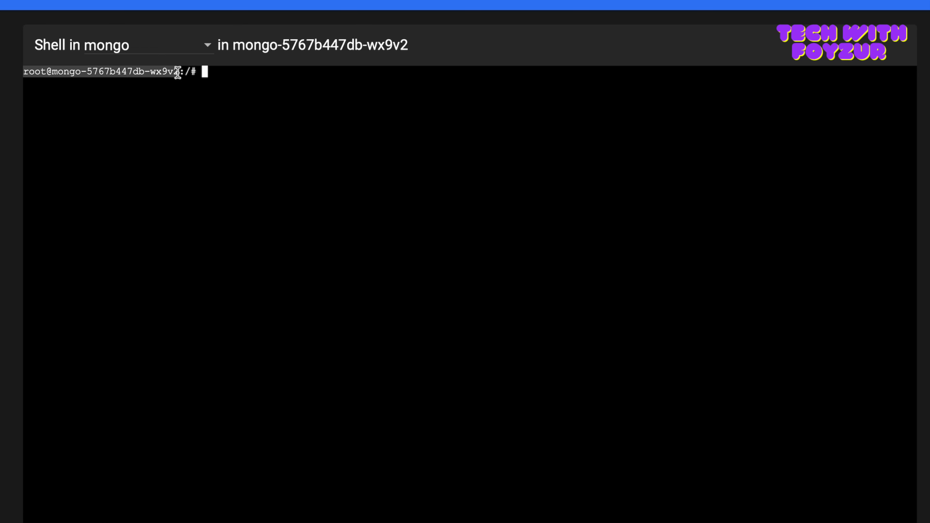
pyautogui.click(221, 73)
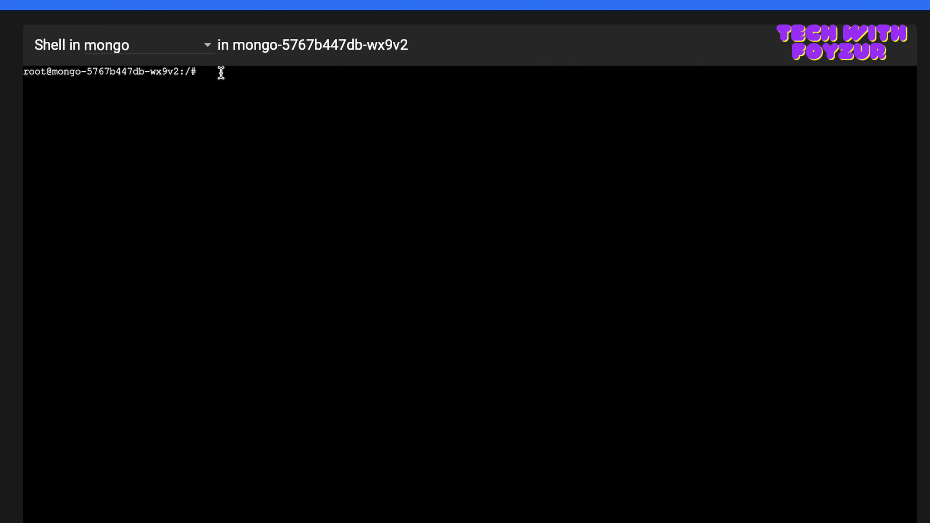
# Step: Run "mongo" in the pod's shell and highlight the MongoDB shell and server versions in the output
pyautogui.write('mongo')
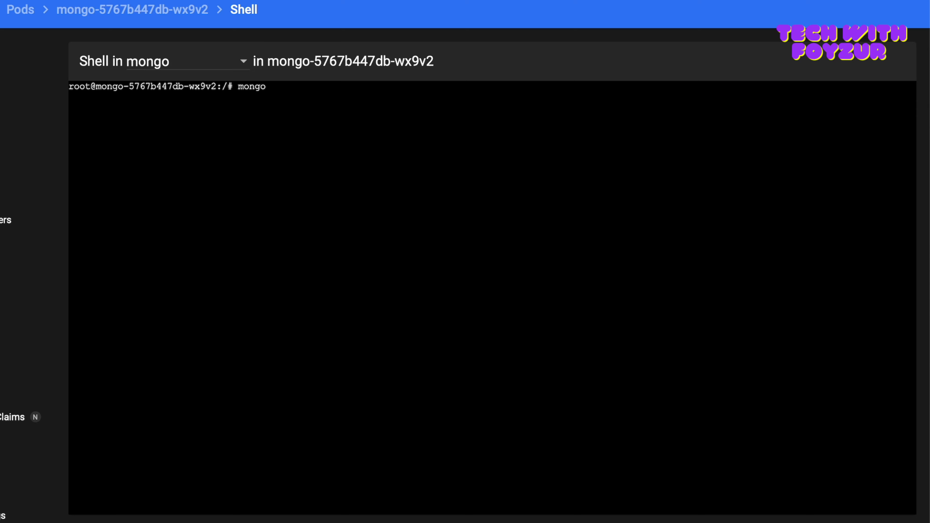
pyautogui.press('Return')
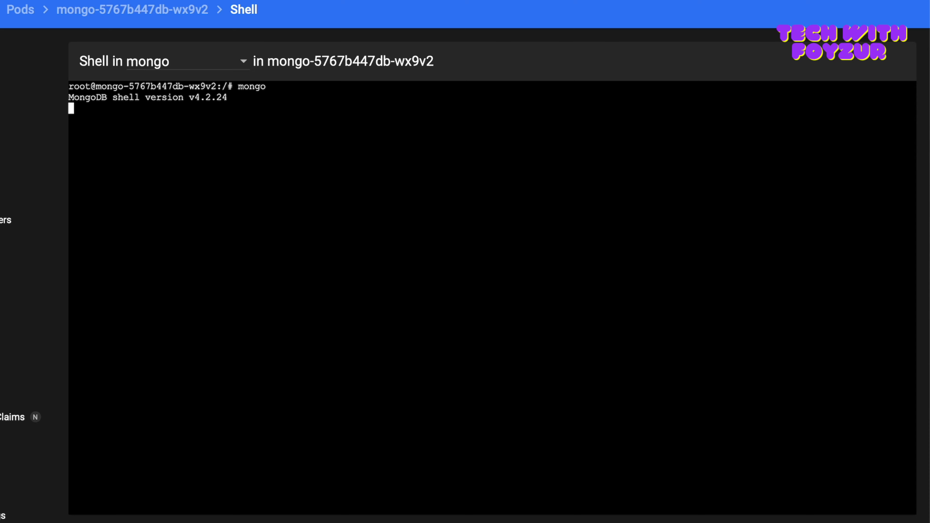
pyautogui.moveTo(69, 97); pyautogui.dragTo(229, 98)
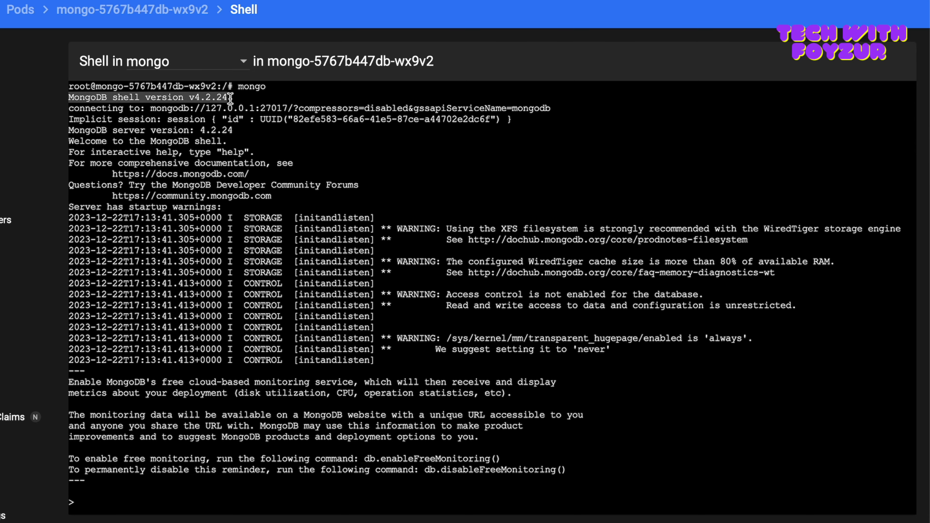
pyautogui.moveTo(200, 130); pyautogui.dragTo(220, 129)
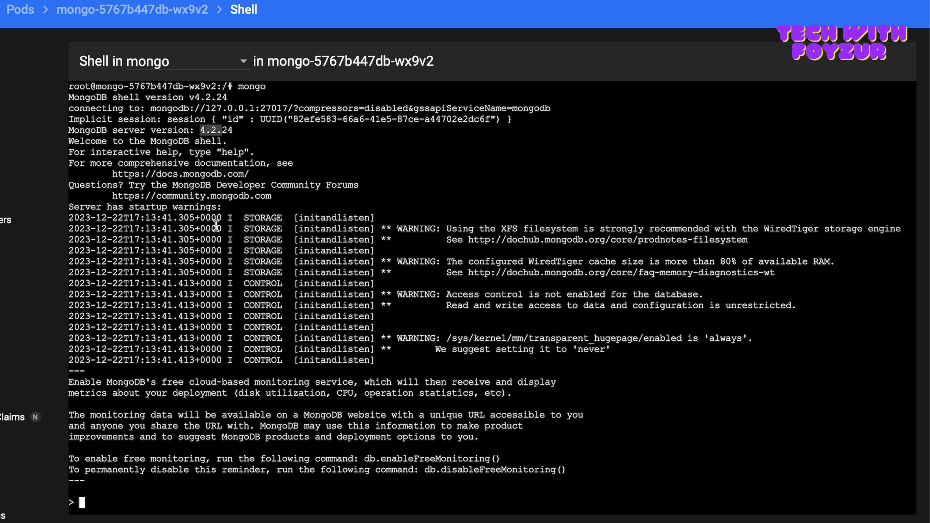
# Step: Exit the MongoDB shell and the pod's shell, check the container choices, and return to the Pods list
pyautogui.write('exit')
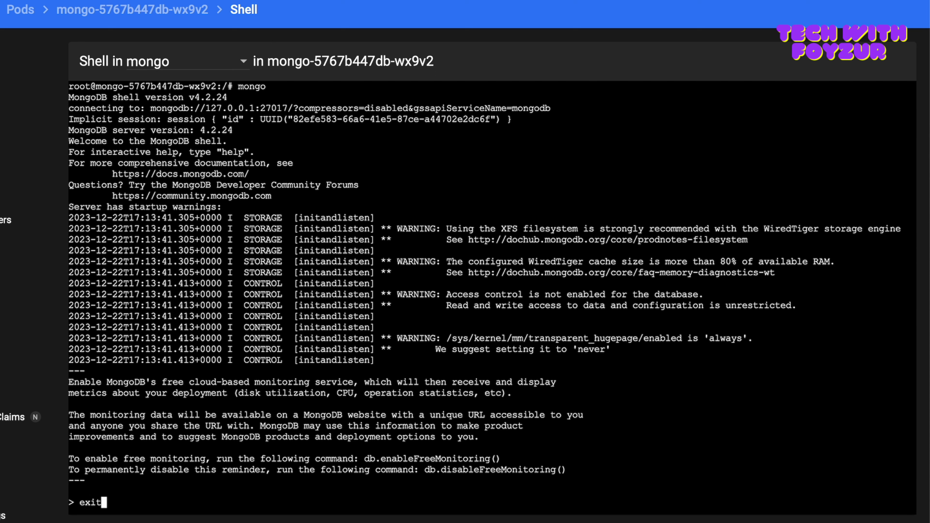
pyautogui.press('Return')
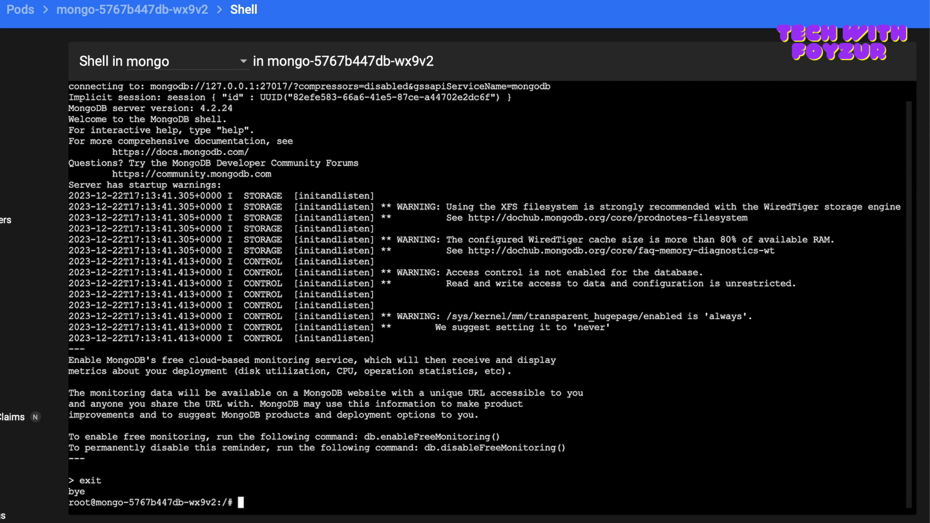
pyautogui.write('exit')
pyautogui.press('Return')
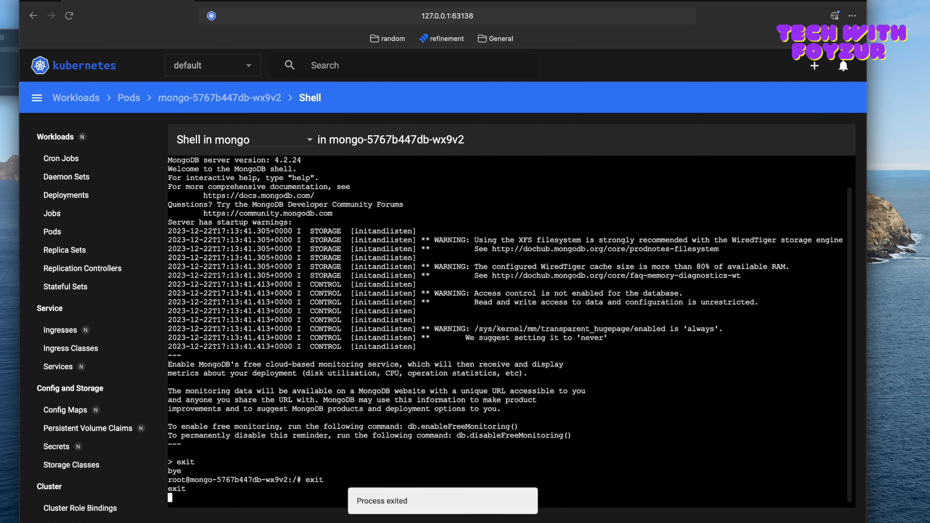
pyautogui.scroll(2, 401, 244)
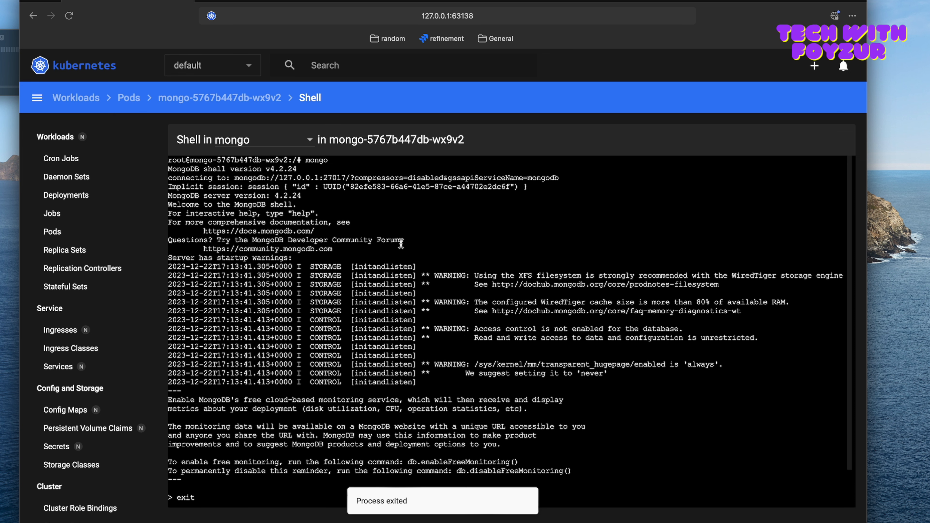
pyautogui.click(305, 141)
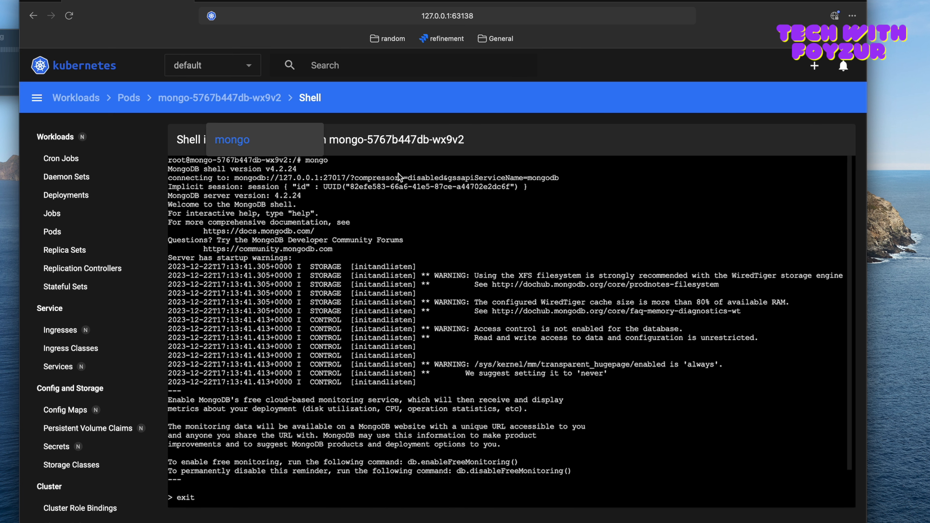
pyautogui.click(409, 213)
pyautogui.click(55, 233)
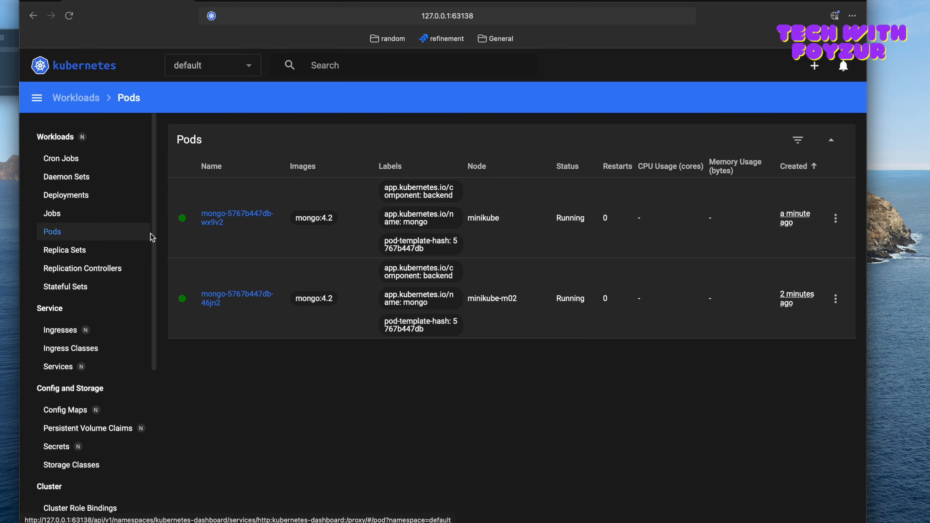
# Step: Open the logs of the mongo pod on the minikube node, read through them and highlight part of the client metadata entry
pyautogui.click(836, 219)
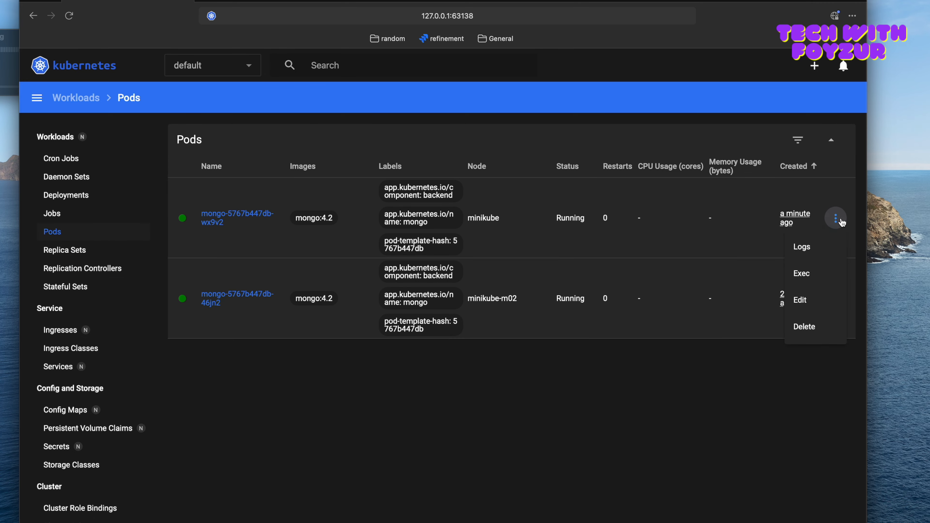
pyautogui.click(804, 246)
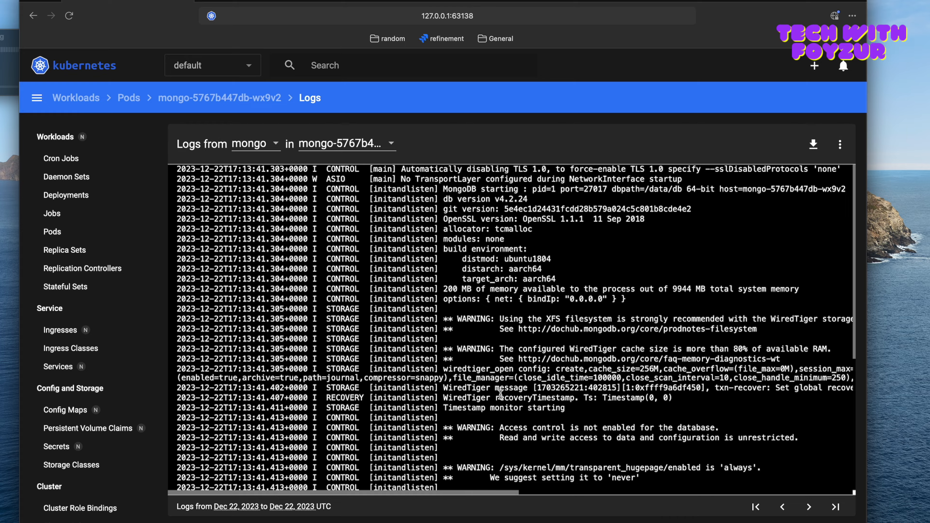
pyautogui.scroll(-5, 500, 394)
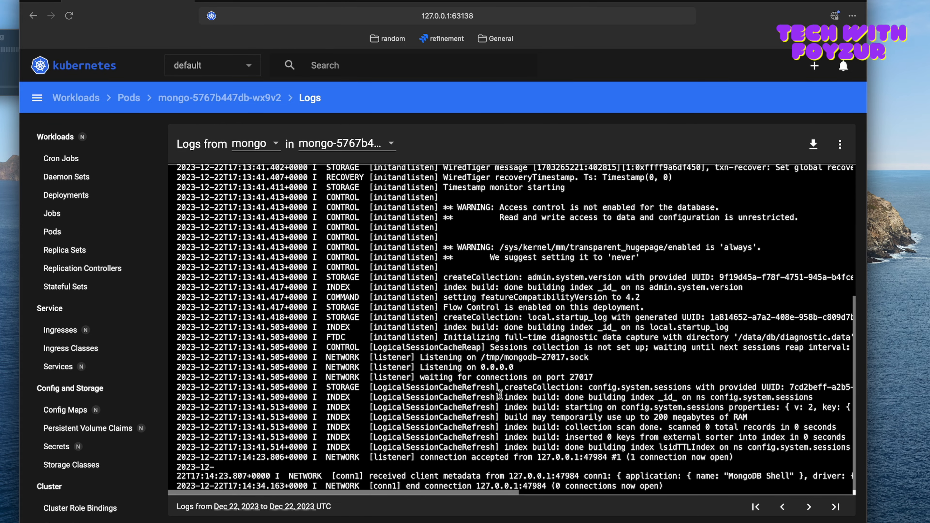
pyautogui.moveTo(607, 476); pyautogui.dragTo(719, 476)
pyautogui.scroll(6, 666, 326)
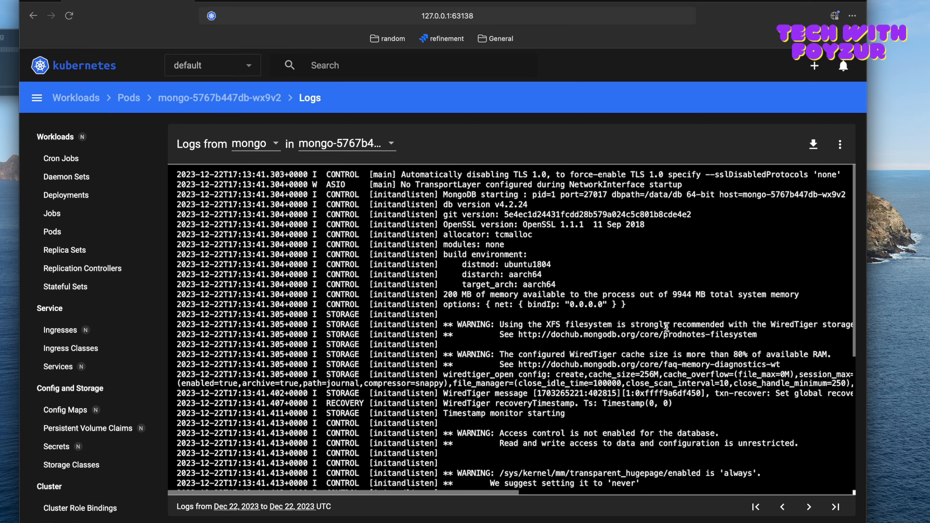
pyautogui.scroll(-1, 403, 287)
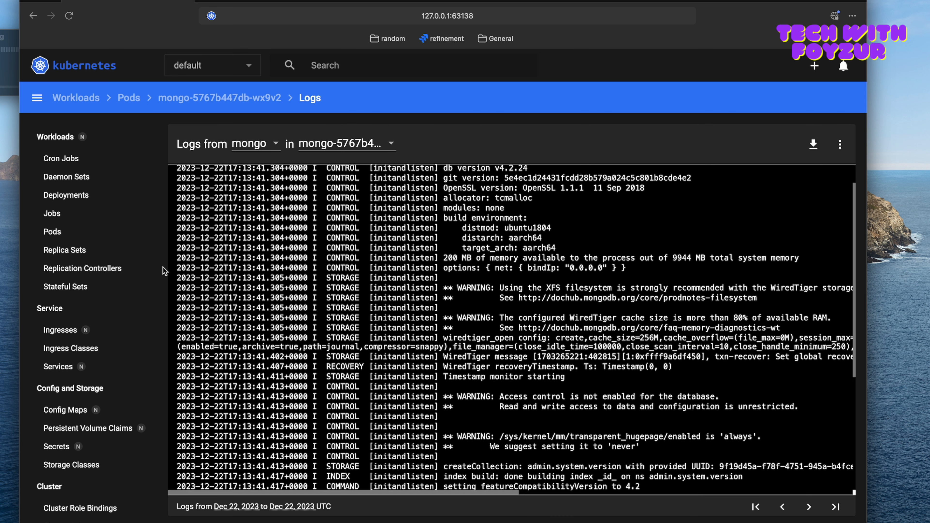
# Step: Return to the Pods list and view the actions available for the mongo pod on the minikube-m02 node
pyautogui.click(60, 232)
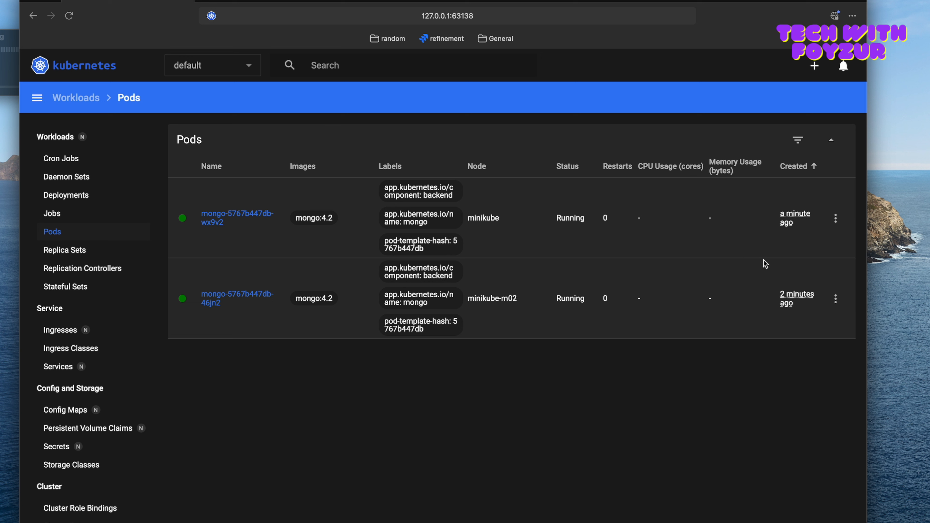
pyautogui.click(836, 299)
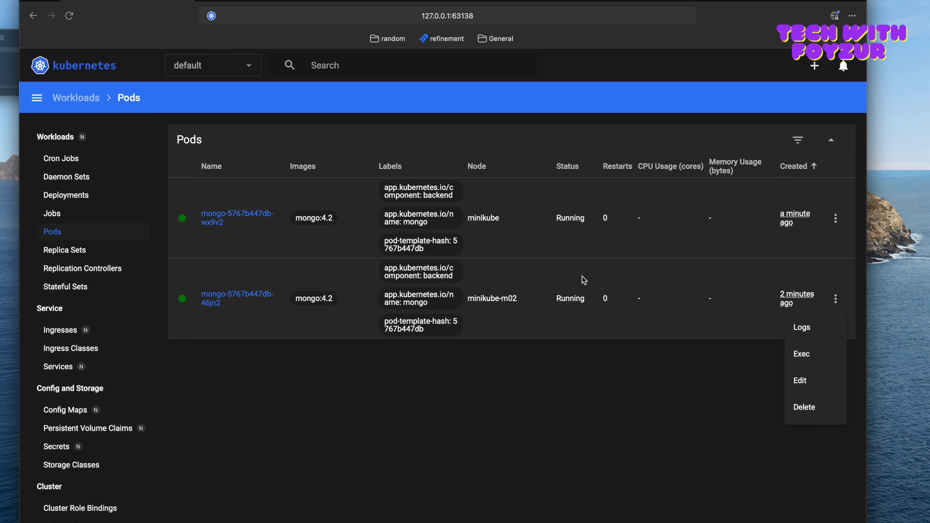
pyautogui.click(68, 201)
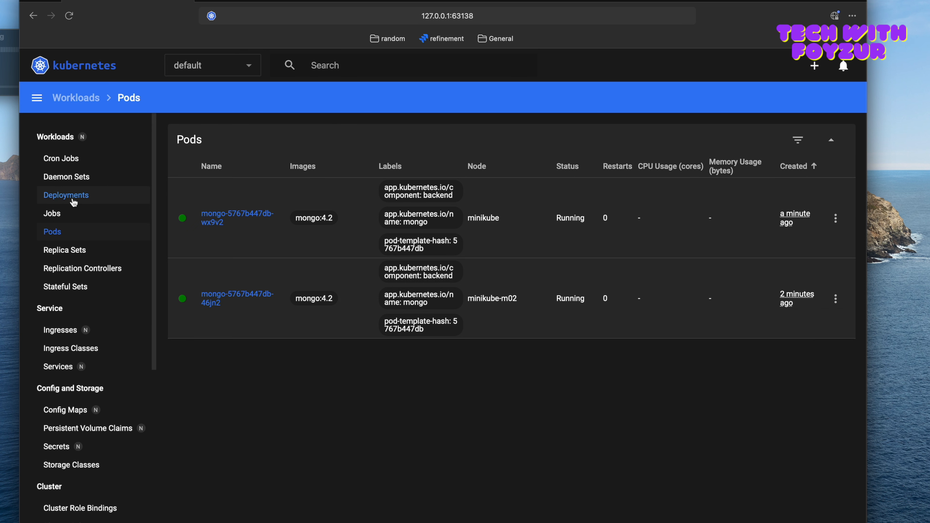
# Step: Scale the mongo deployment to 3 replicas, refresh the dashboard and highlight the deployment's pod count
pyautogui.click(69, 202)
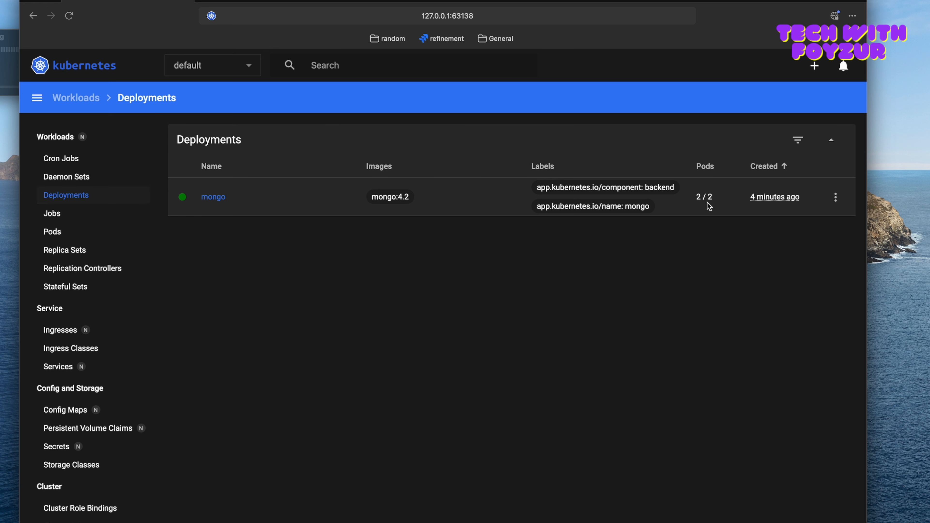
pyautogui.click(836, 198)
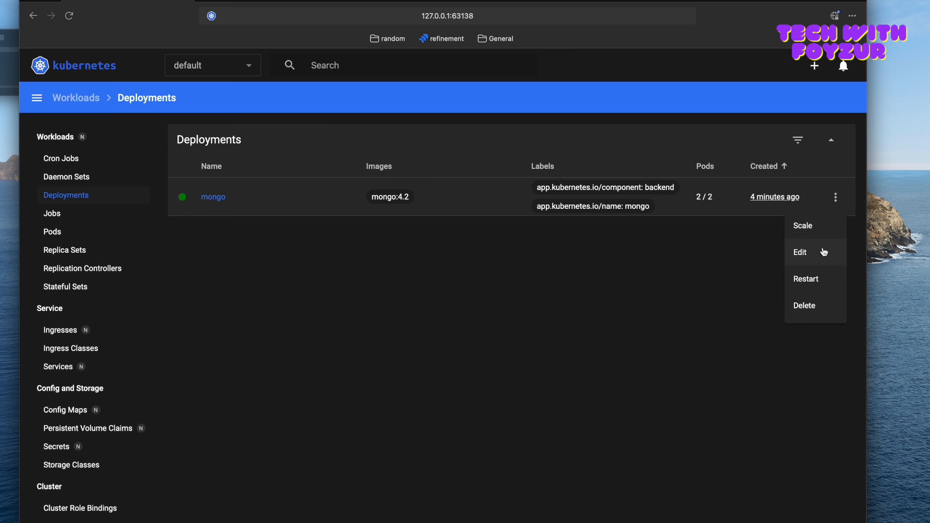
pyautogui.click(807, 234)
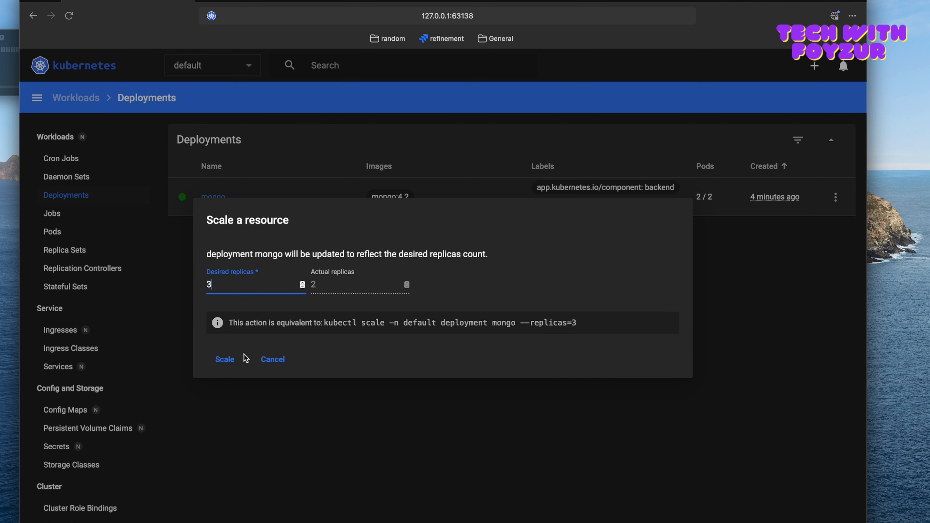
pyautogui.click(226, 360)
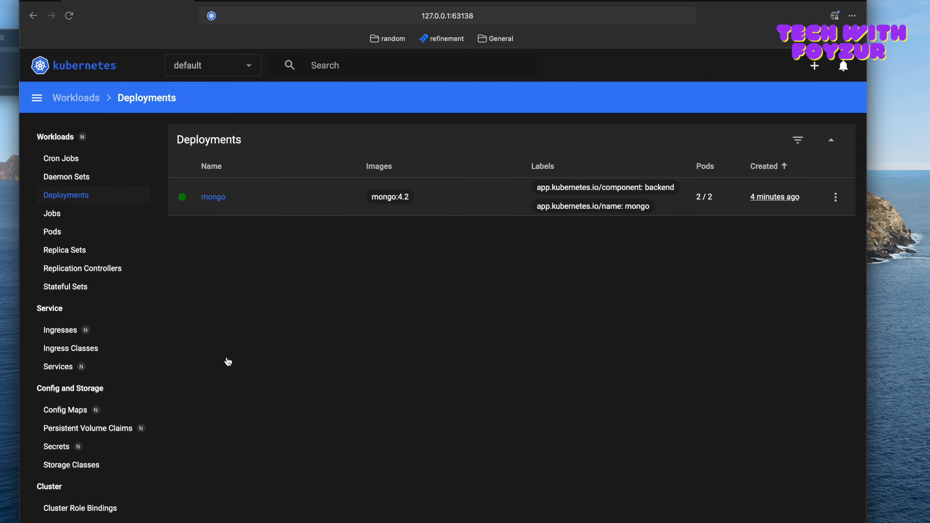
pyautogui.click(69, 16)
pyautogui.moveTo(697, 198); pyautogui.dragTo(713, 197)
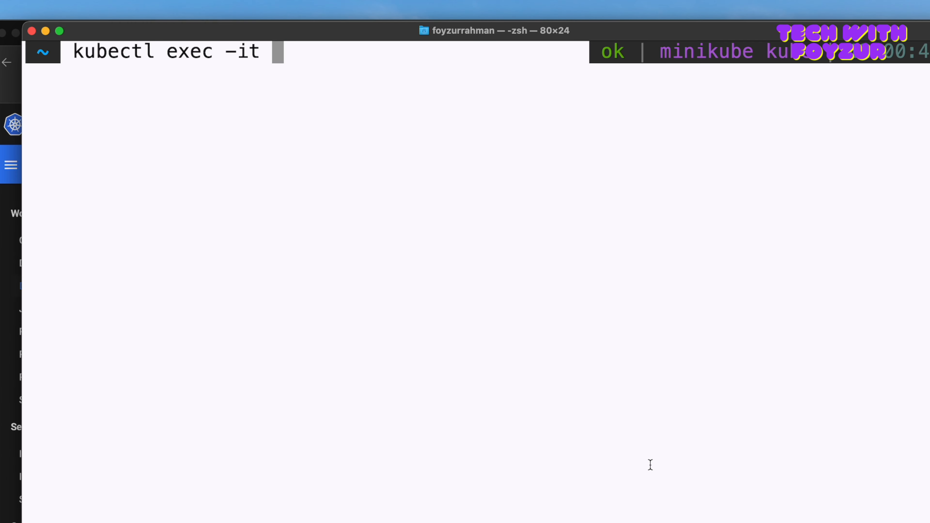
# Step: Switch to the terminal and rewrite the pending command as "kubectl scale --replicas 3 deployment mongo" without running it
pyautogui.press('BackSpace')
pyautogui.press('BackSpace')
pyautogui.press('BackSpace')
pyautogui.press('BackSpace')
pyautogui.press('BackSpace')
pyautogui.press('BackSpace')
pyautogui.press('BackSpace')
pyautogui.press('BackSpace')
pyautogui.press('BackSpace')
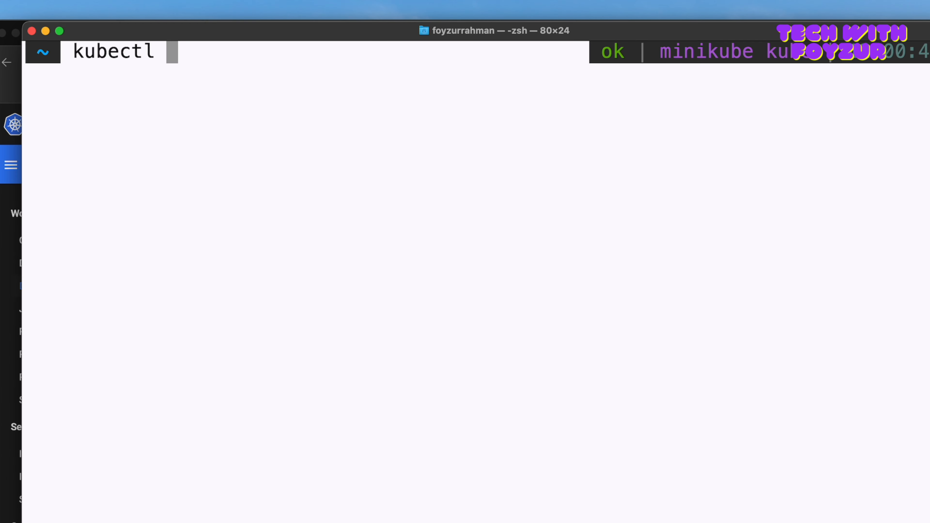
pyautogui.write('scale ')
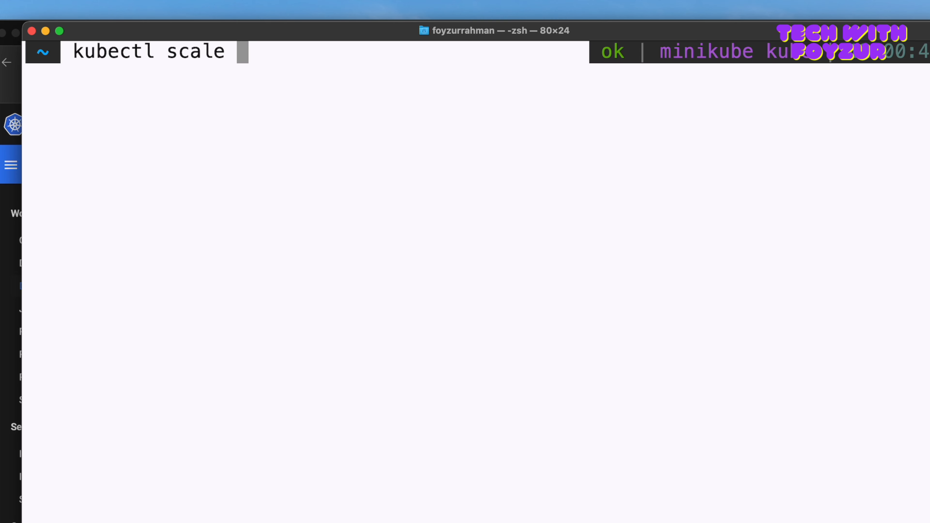
pyautogui.write('--replicas 3 deployment ')
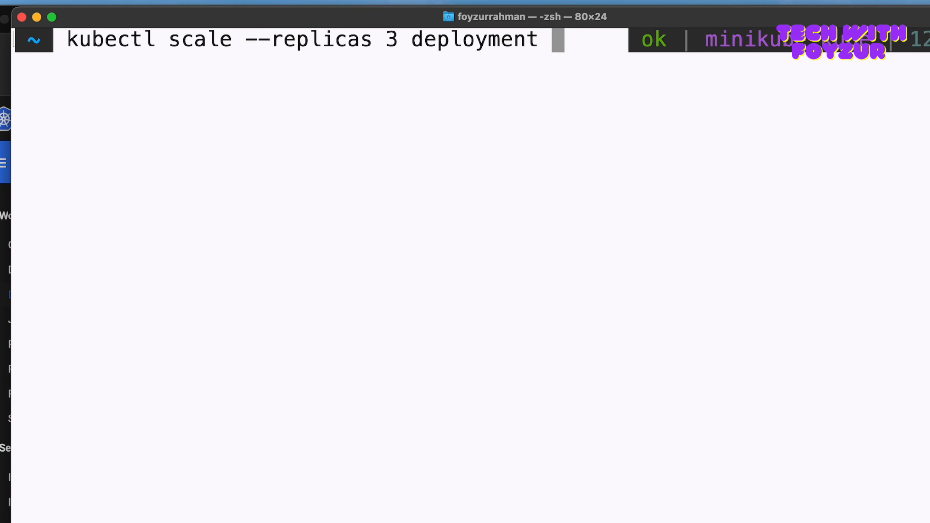
pyautogui.write('mongo')
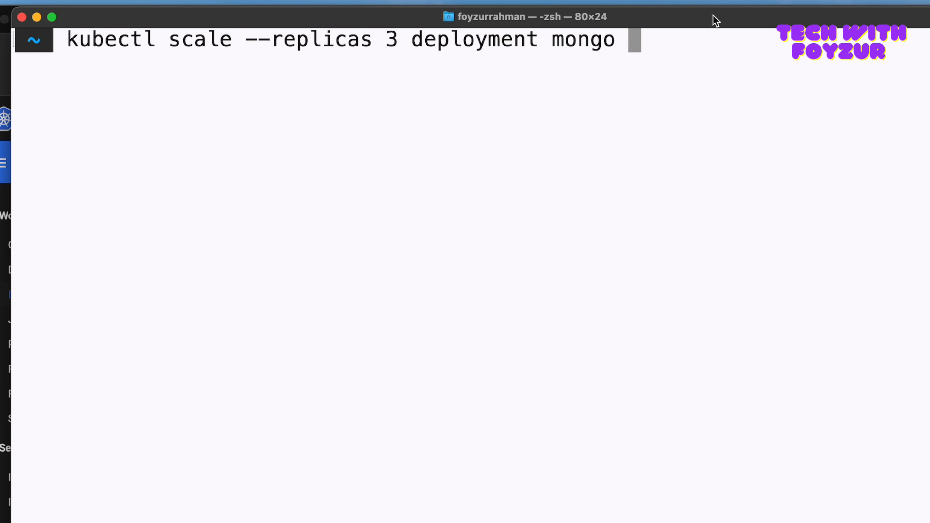
# Step: Change the replica count in the scale command to 4 and run it
pyautogui.hotkey('ctrl', 'a')
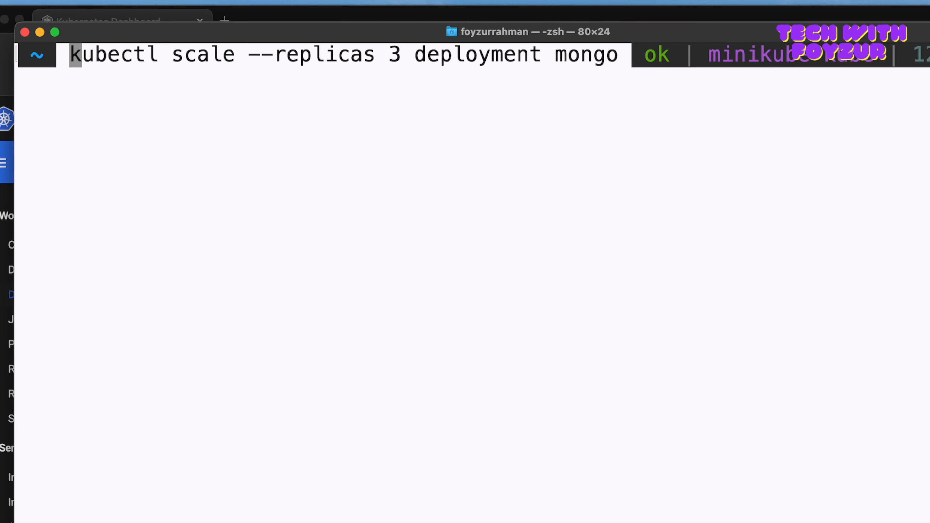
pyautogui.hotkey('alt', 'Right')
pyautogui.hotkey('alt', 'Right')
pyautogui.hotkey('alt', 'Right')
pyautogui.press('Delete')
pyautogui.write('4')
pyautogui.press('Return')
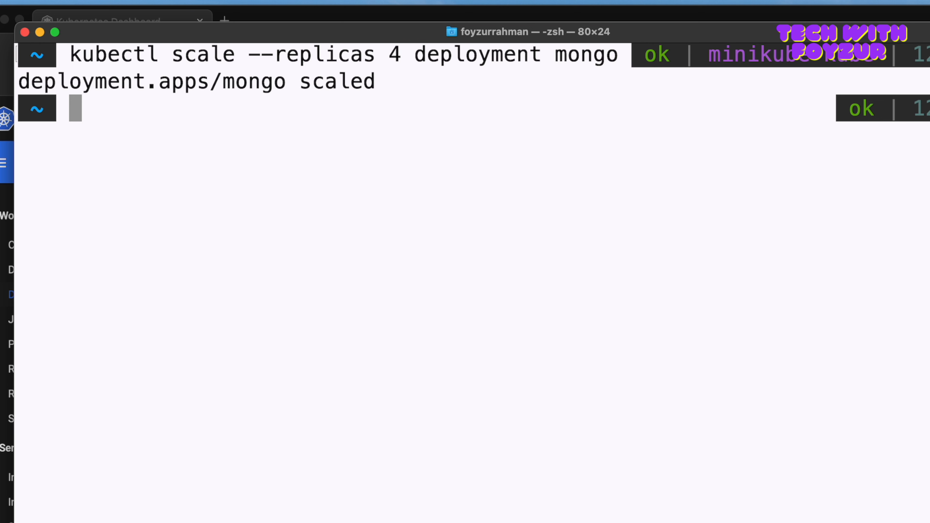
# Step: Highlight the scale command's output and replica count, and return to the dashboard to refresh the Deployments list
pyautogui.tripleClick(338, 82)
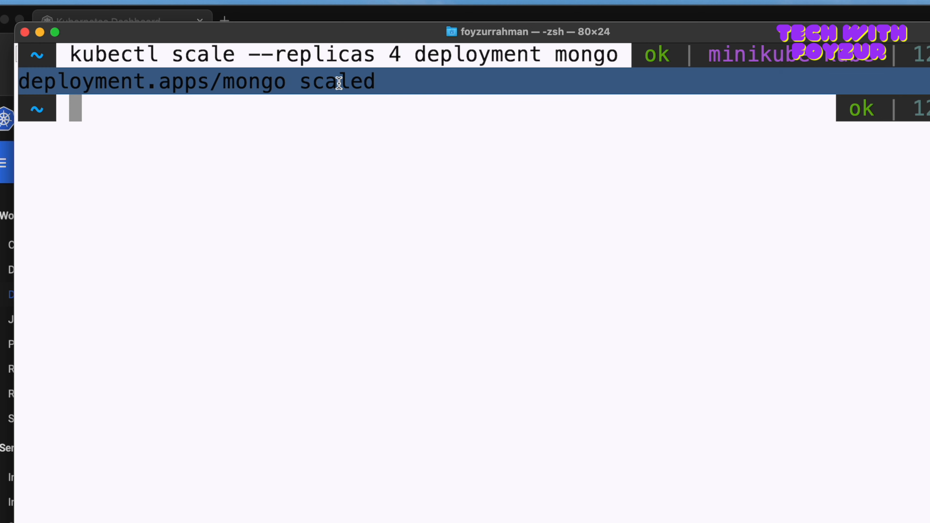
pyautogui.click(377, 80)
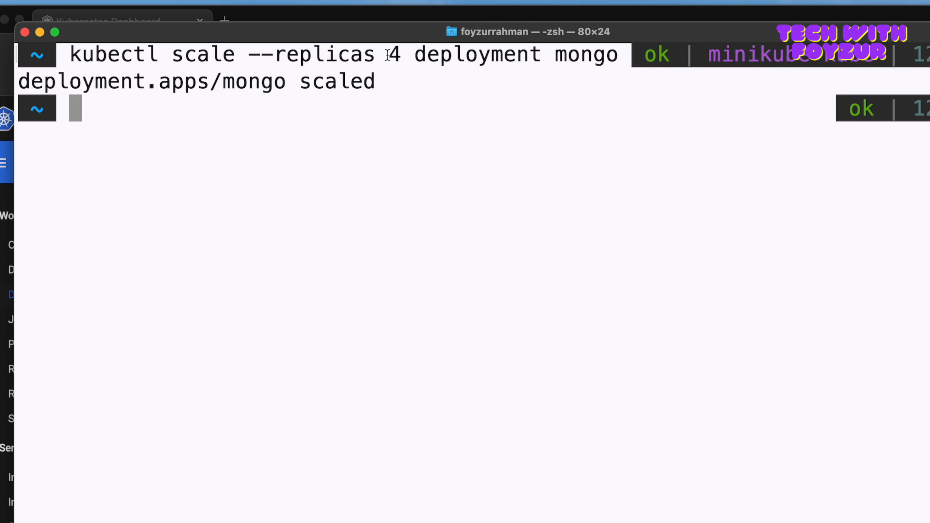
pyautogui.moveTo(387, 55); pyautogui.dragTo(440, 56)
pyautogui.click(842, 240)
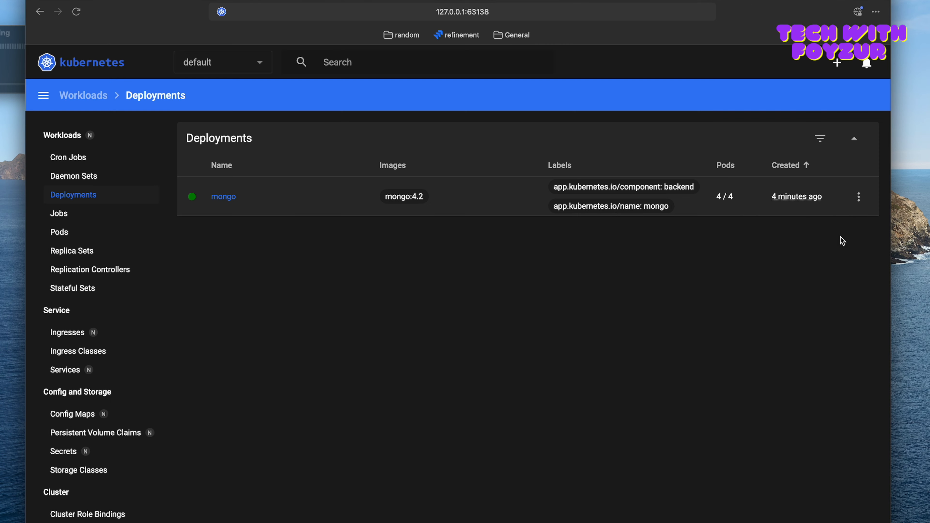
pyautogui.click(76, 12)
# Step: Review the Pods list, highlight the pod count under Replica Sets, and open the Replication Controllers list
pyautogui.click(60, 236)
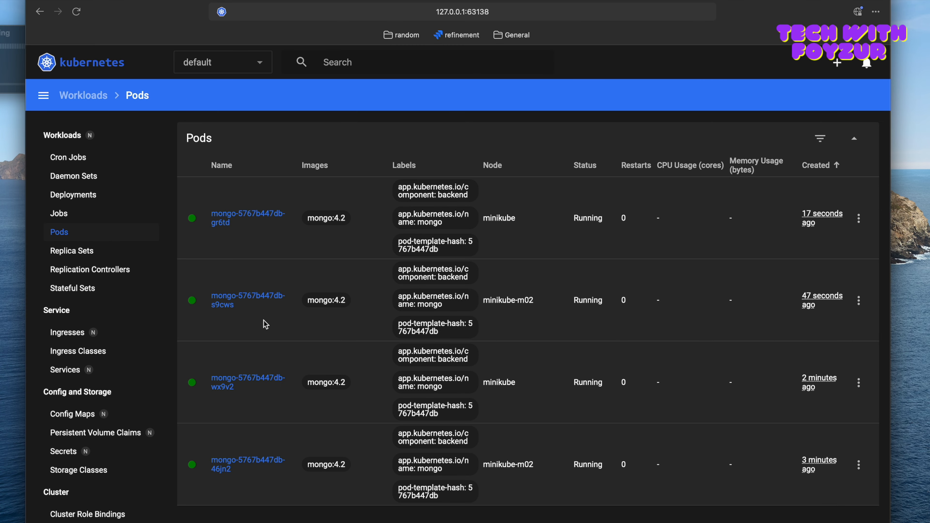
pyautogui.click(91, 255)
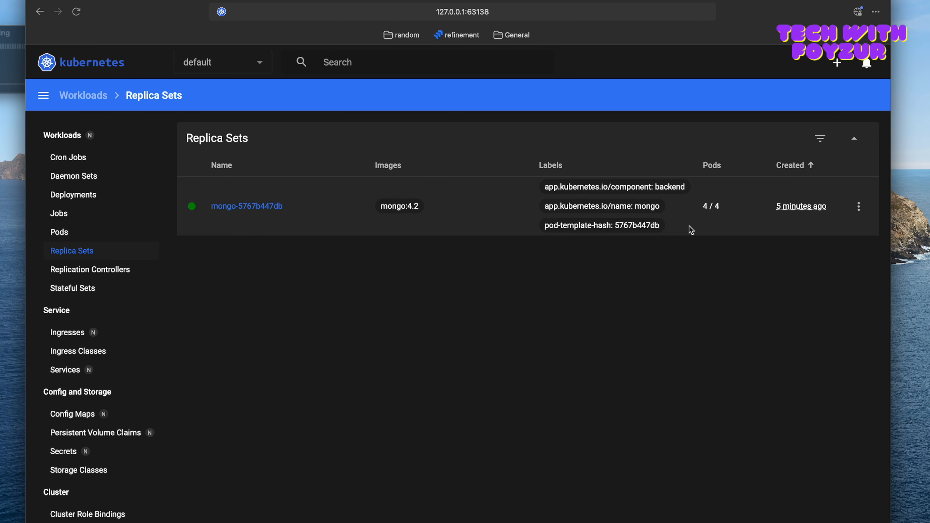
pyautogui.moveTo(727, 208); pyautogui.dragTo(705, 205)
pyautogui.click(702, 208)
pyautogui.click(104, 270)
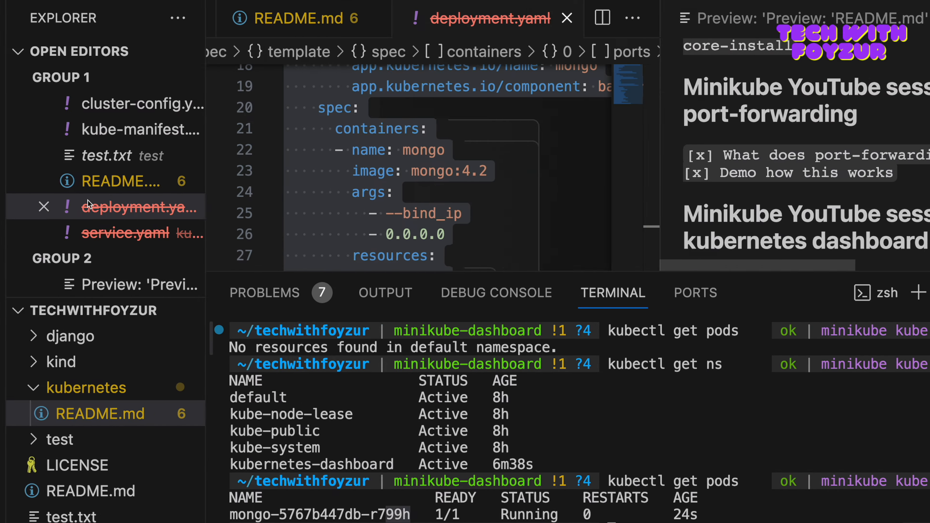
# Step: Review the README preview in VS Code and highlight the last "kubectl get pods" command in its terminal
pyautogui.scroll(-2, 626, 186)
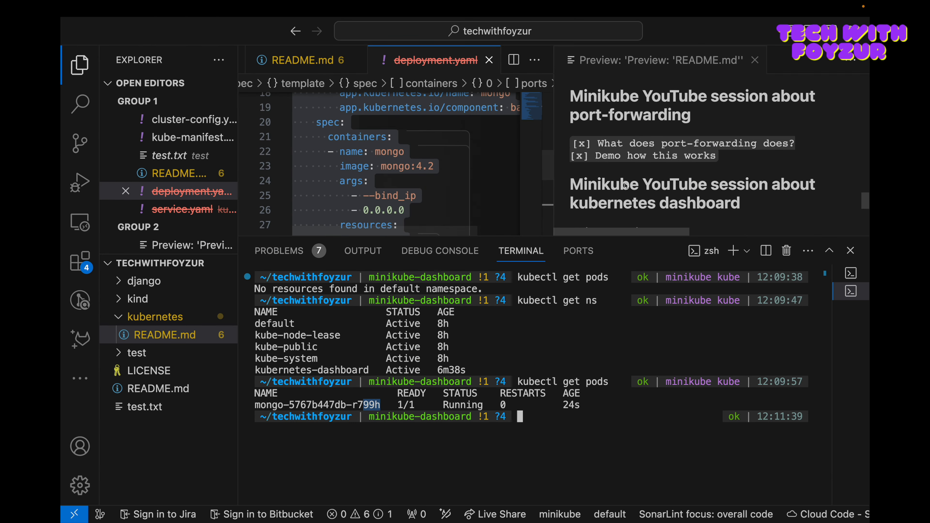
pyautogui.scroll(2, 637, 193)
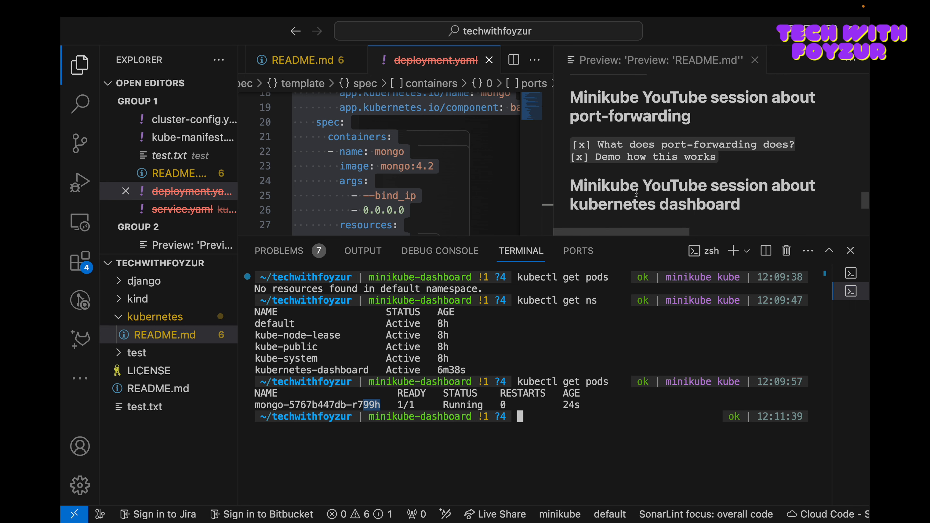
pyautogui.moveTo(518, 382); pyautogui.dragTo(609, 383)
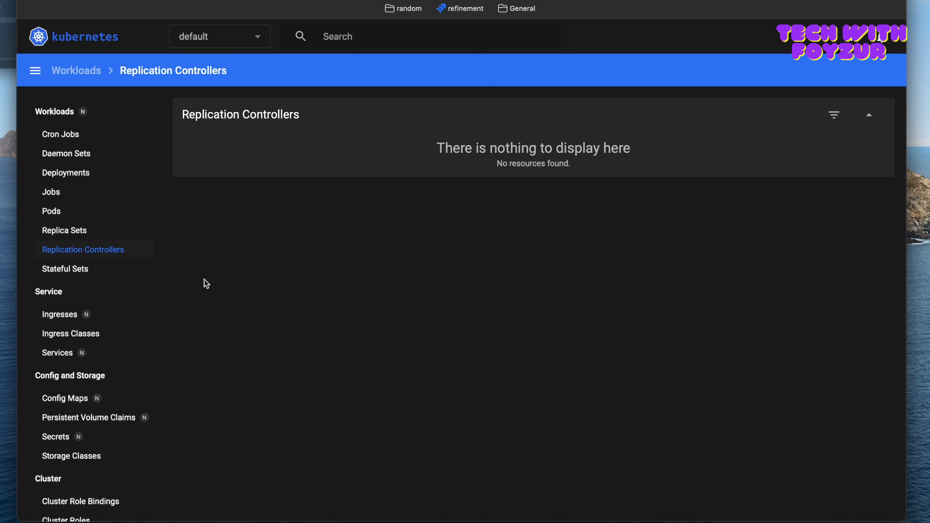
# Step: Open the cluster's Nodes list and highlight the name of the minikube-m02 node
pyautogui.scroll(-5, 110, 402)
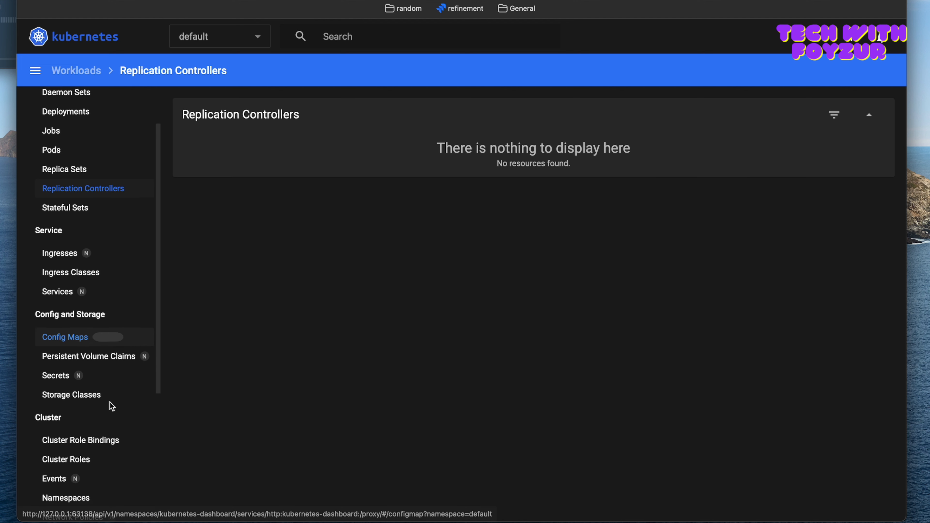
pyautogui.scroll(-3, 111, 425)
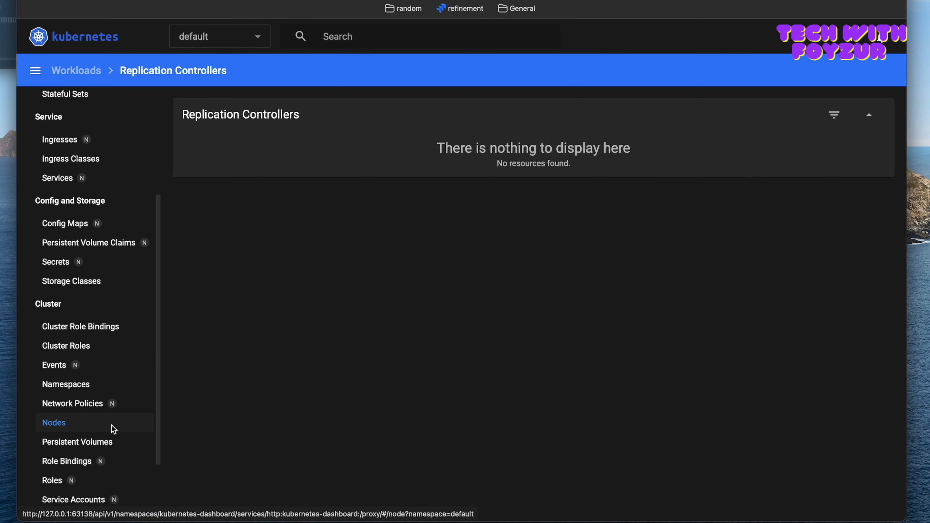
pyautogui.click(54, 423)
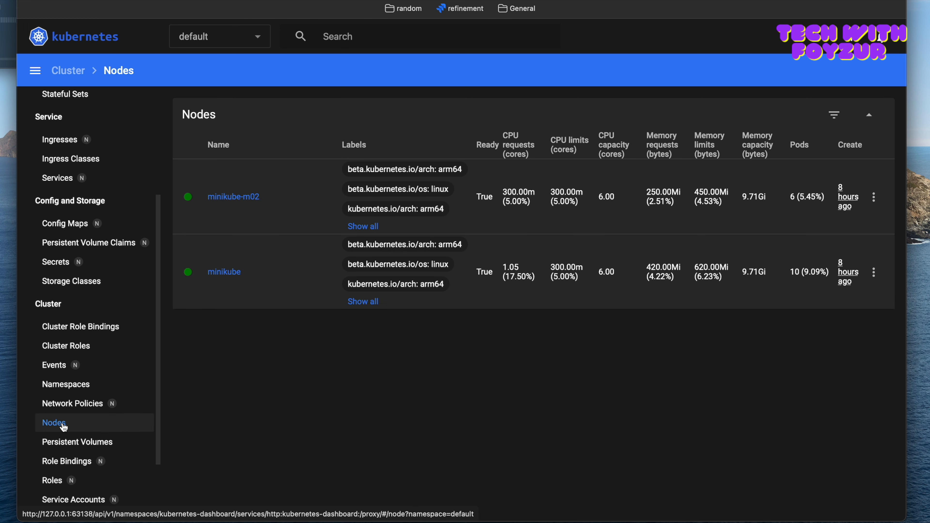
pyautogui.moveTo(275, 200); pyautogui.dragTo(203, 199)
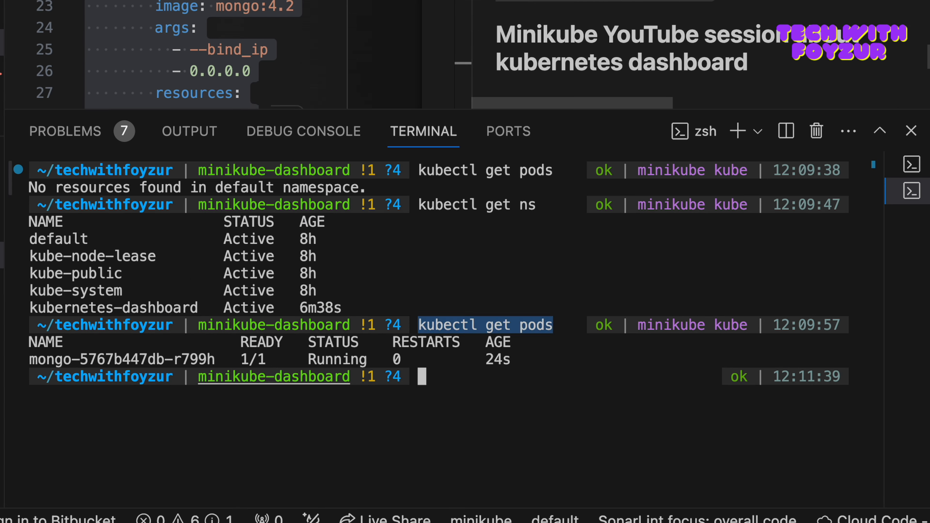
# Step: Switch to the VS Code terminal, run "minikube node list" and highlight the node addresses in its output
pyautogui.write('minikube node list')
pyautogui.press('Return')
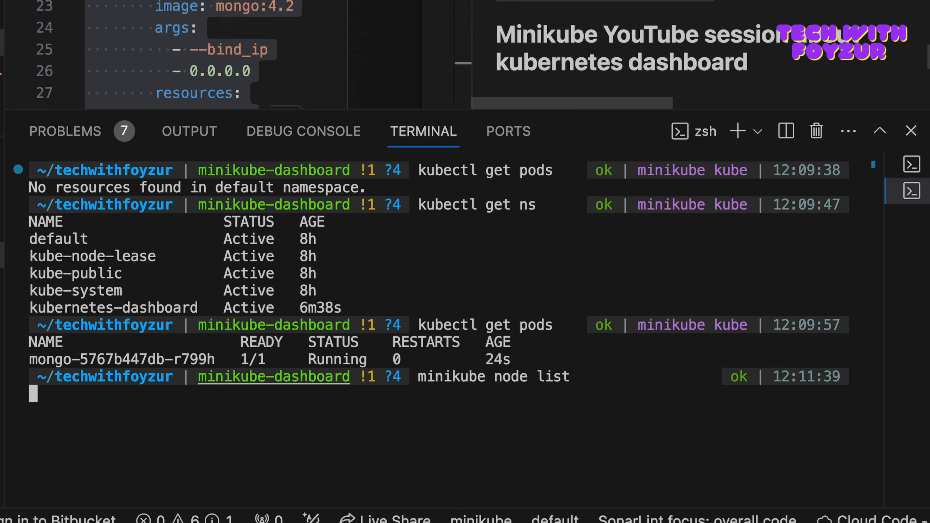
pyautogui.moveTo(166, 462); pyautogui.dragTo(277, 473)
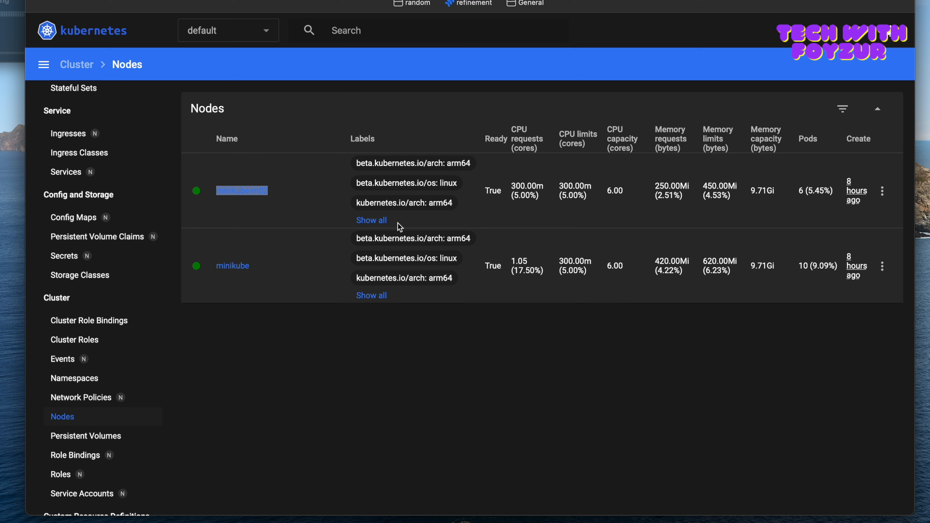
# Step: In the dashboard's Nodes list, check the actions offered for minikube-m02 and open the minikube node's resource definition for editing
pyautogui.click(882, 192)
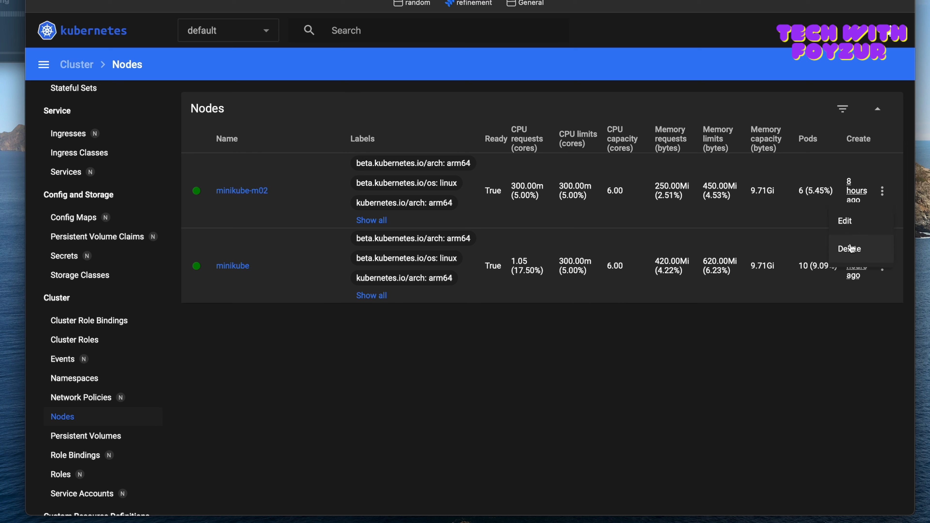
pyautogui.click(807, 208)
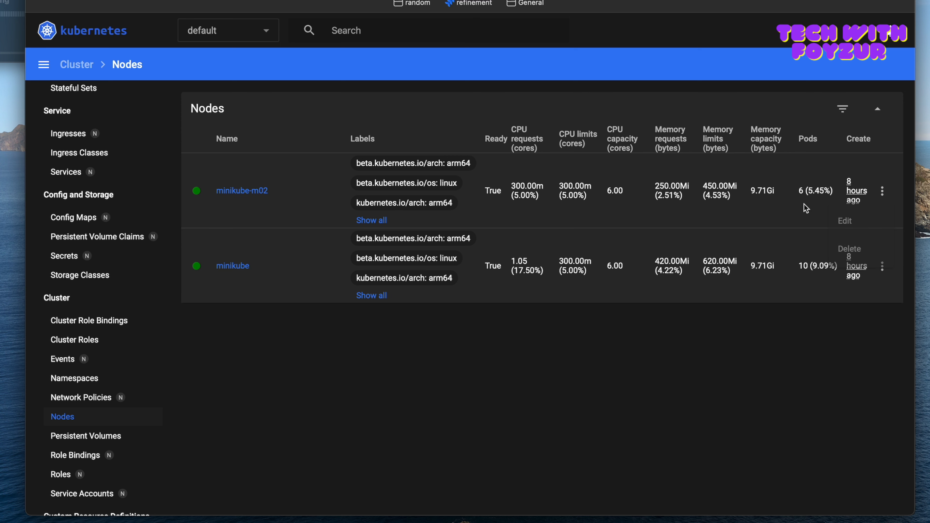
pyautogui.click(883, 267)
pyautogui.click(848, 299)
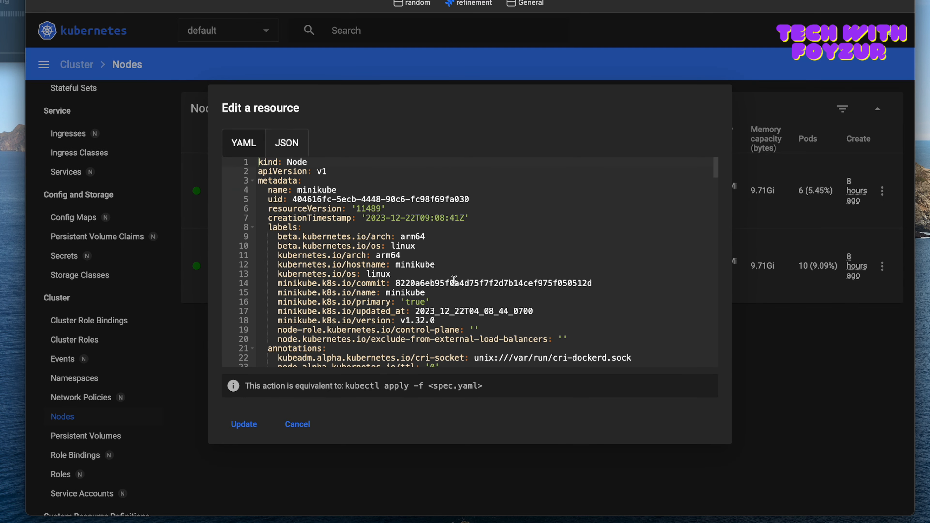
# Step: Review the minikube node's definition as JSON and YAML, close the editor without updating, and check the node's available actions
pyautogui.scroll(-2, 454, 281)
pyautogui.click(281, 146)
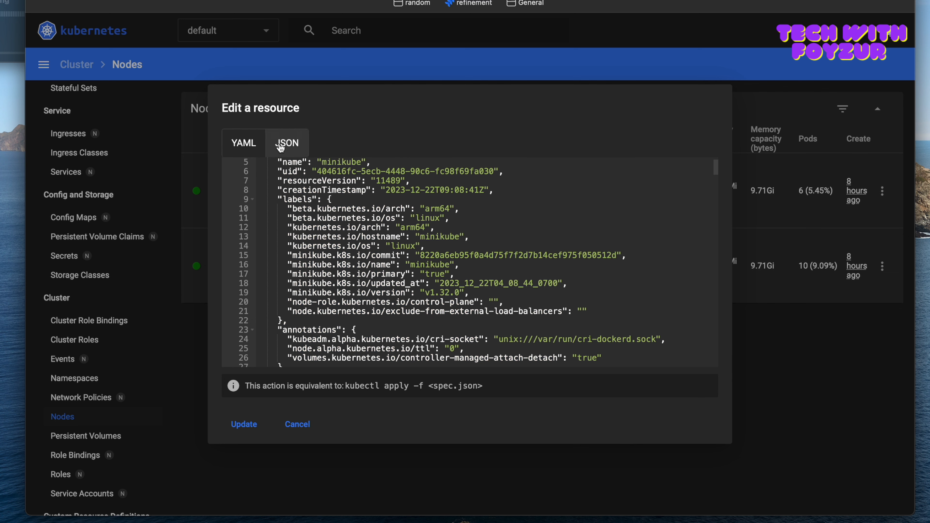
pyautogui.click(242, 147)
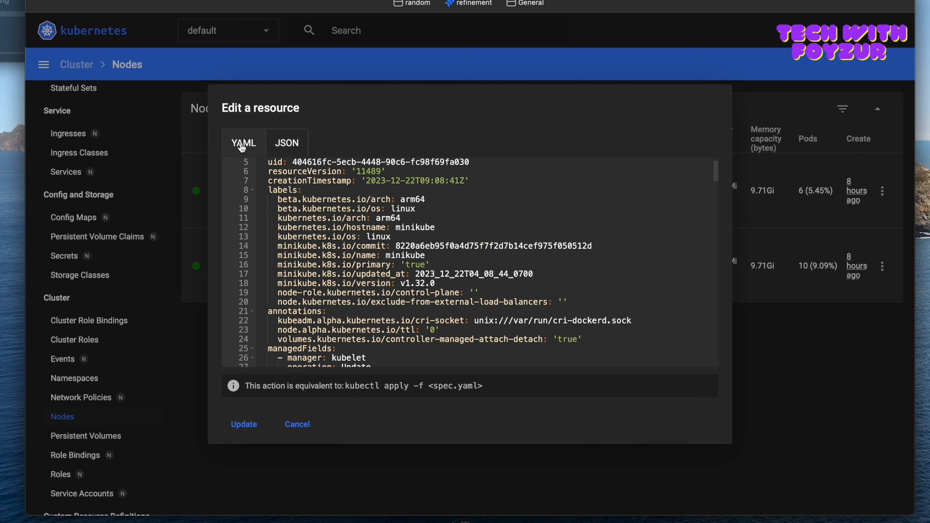
pyautogui.scroll(-6, 313, 256)
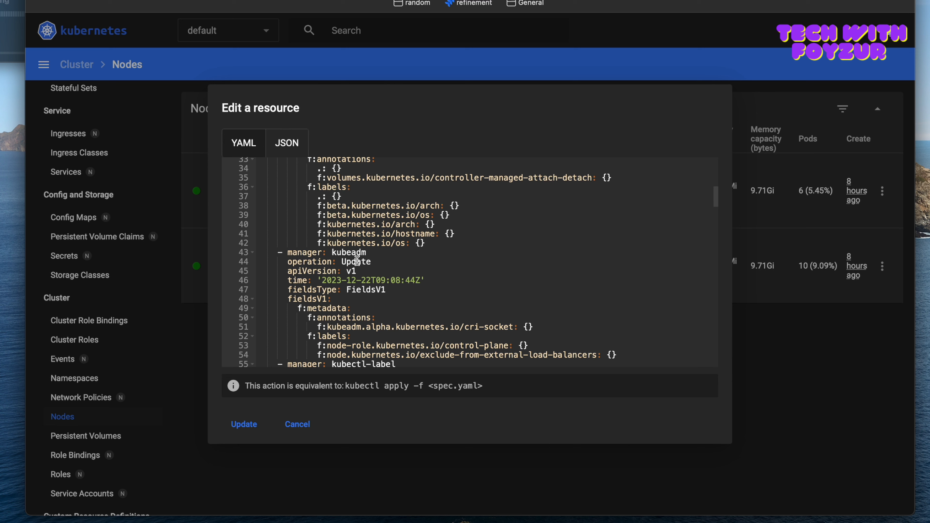
pyautogui.moveTo(374, 261); pyautogui.dragTo(417, 319)
pyautogui.scroll(-10, 417, 315)
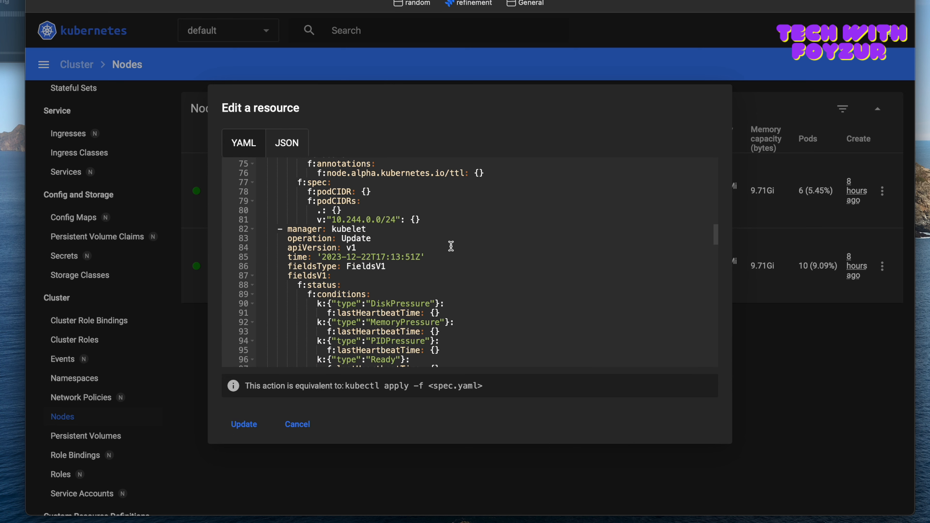
pyautogui.click(852, 391)
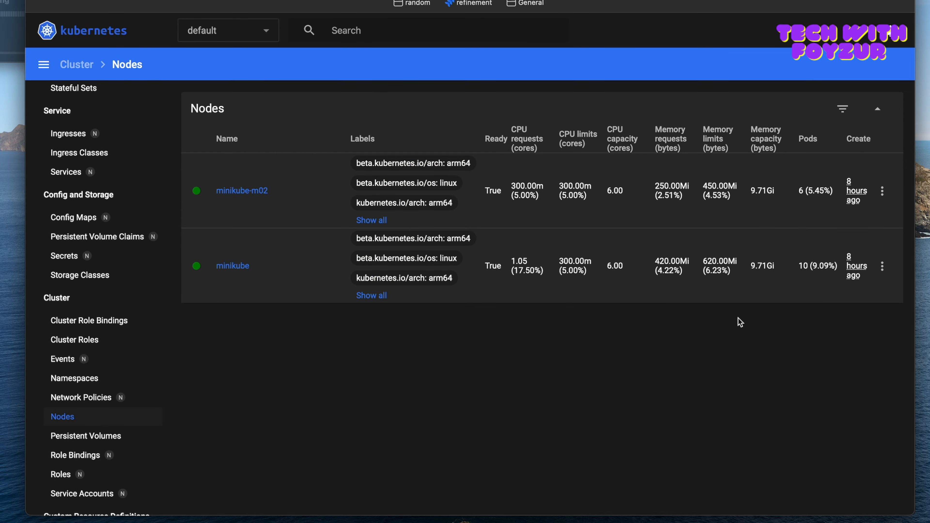
pyautogui.click(883, 266)
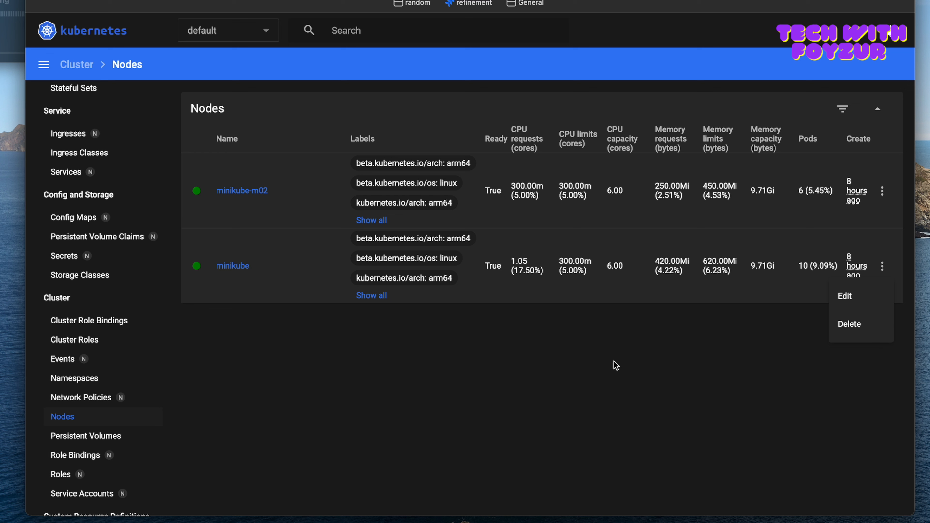
pyautogui.click(491, 373)
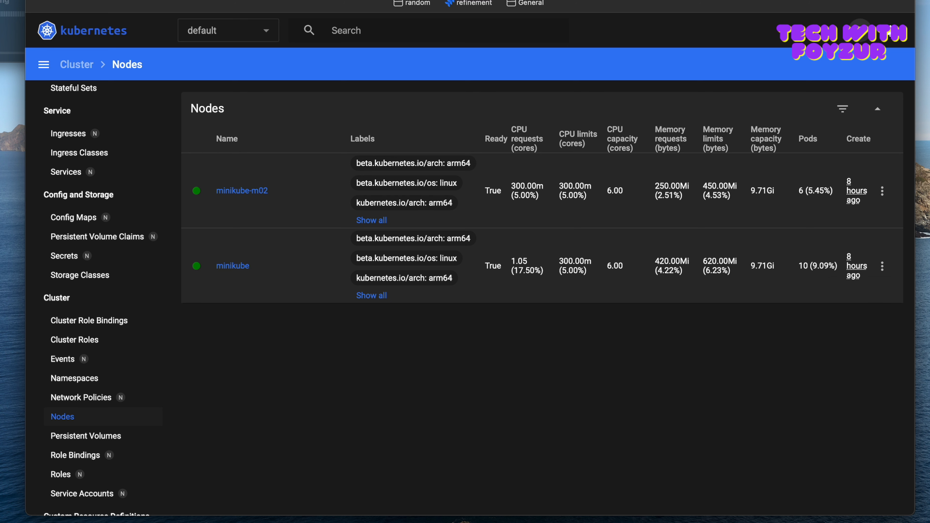
# Step: View the resource creation page and return to the Deployments list under Workloads
pyautogui.click(861, 30)
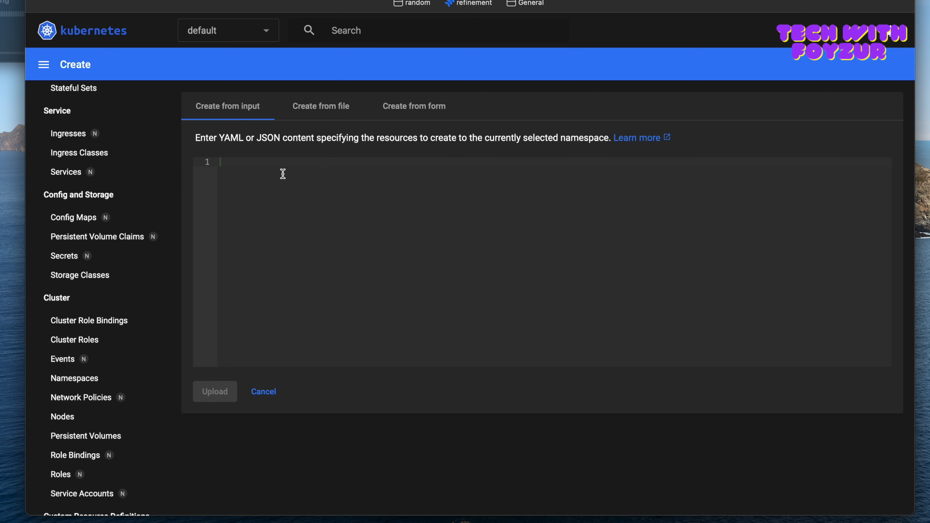
pyautogui.scroll(3, 84, 149)
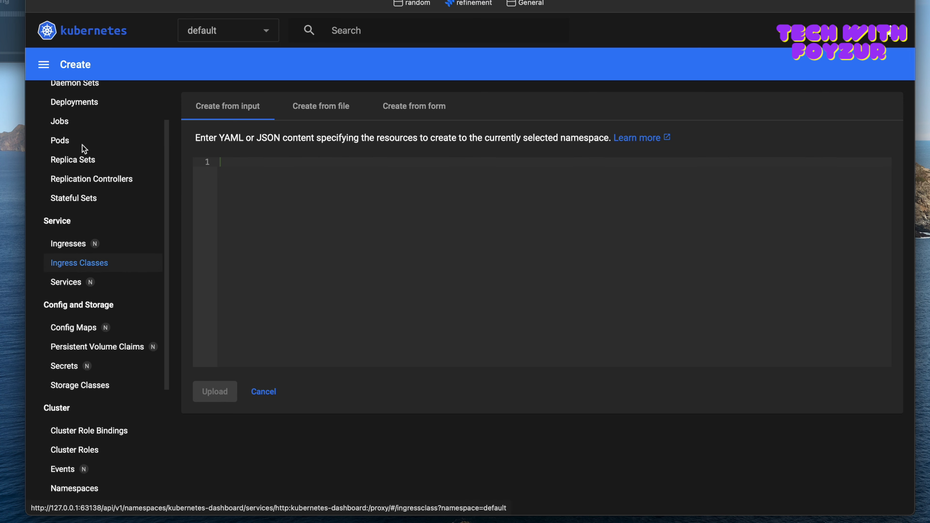
pyautogui.scroll(1, 150, 183)
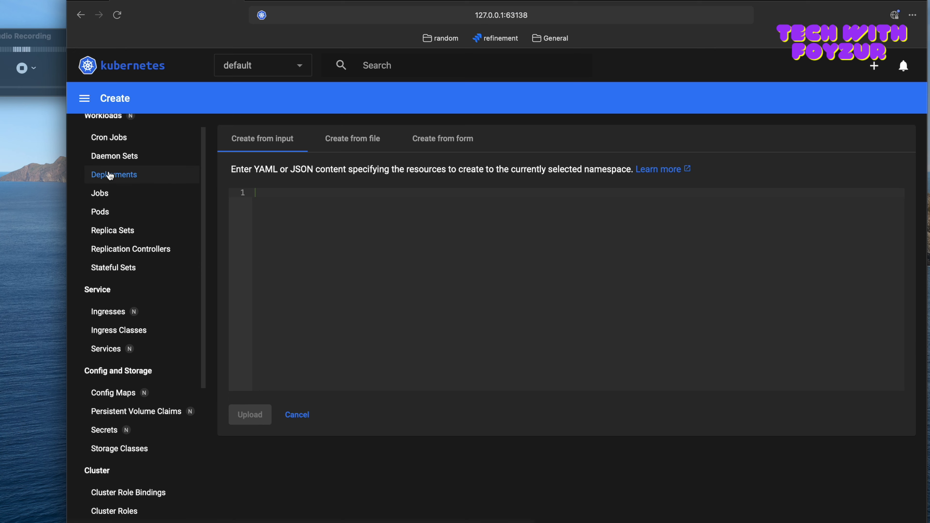
pyautogui.click(111, 177)
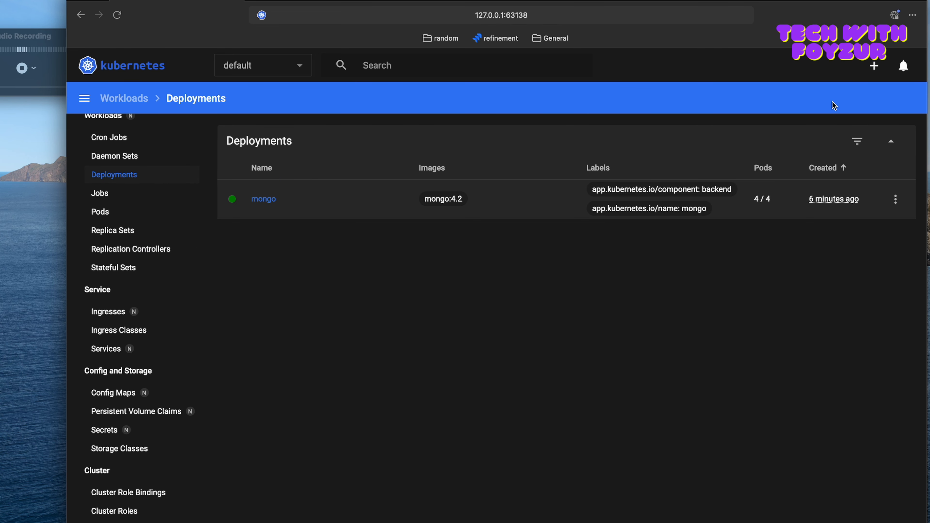
# Step: Show the option to create a resource from a file, and review deployment.yaml in VS Code as a candidate file
pyautogui.click(875, 70)
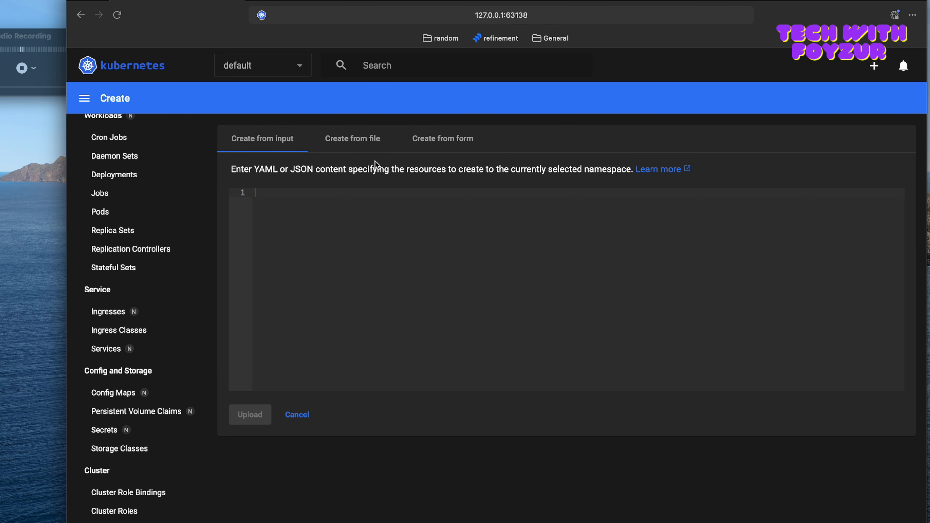
pyautogui.click(352, 140)
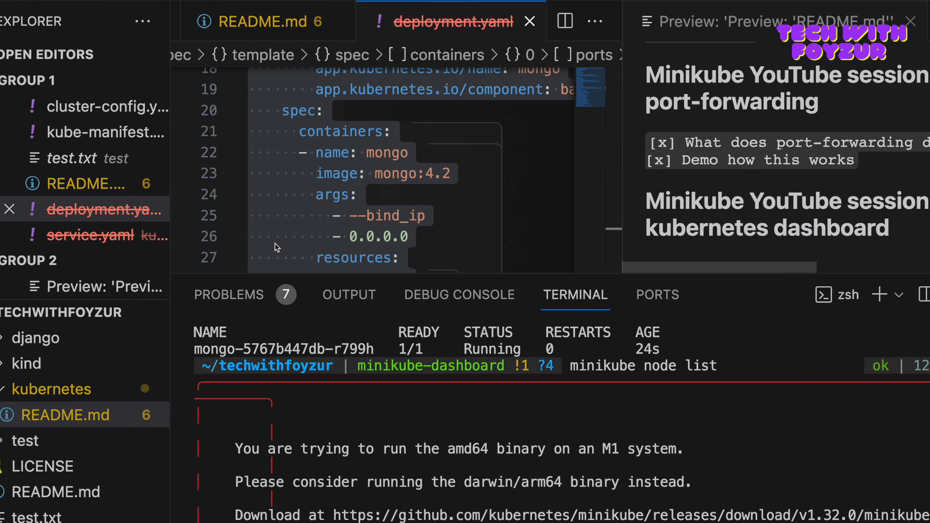
pyautogui.moveTo(354, 193)
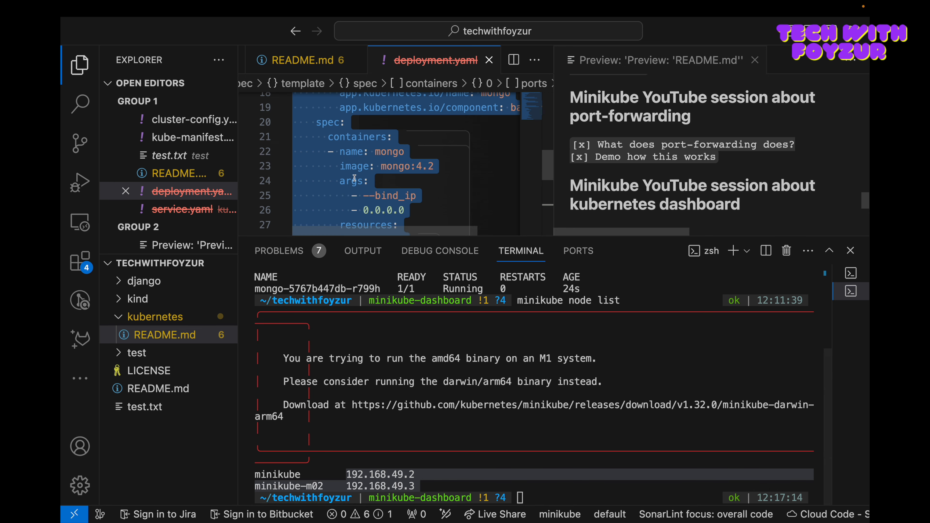
pyautogui.moveTo(354, 178)
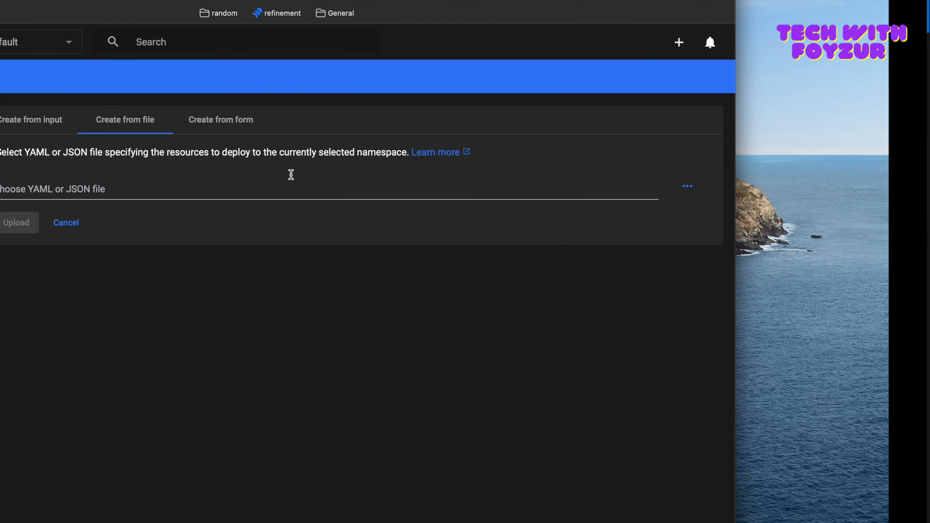
# Step: Start creating a resource from the form with app name "nignx" and container image "nginx"
pyautogui.click(401, 128)
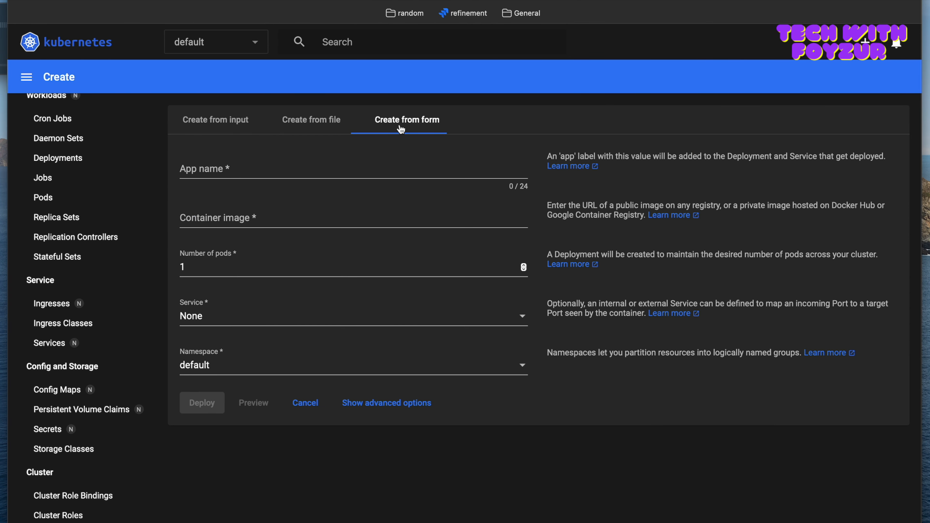
pyautogui.click(378, 179)
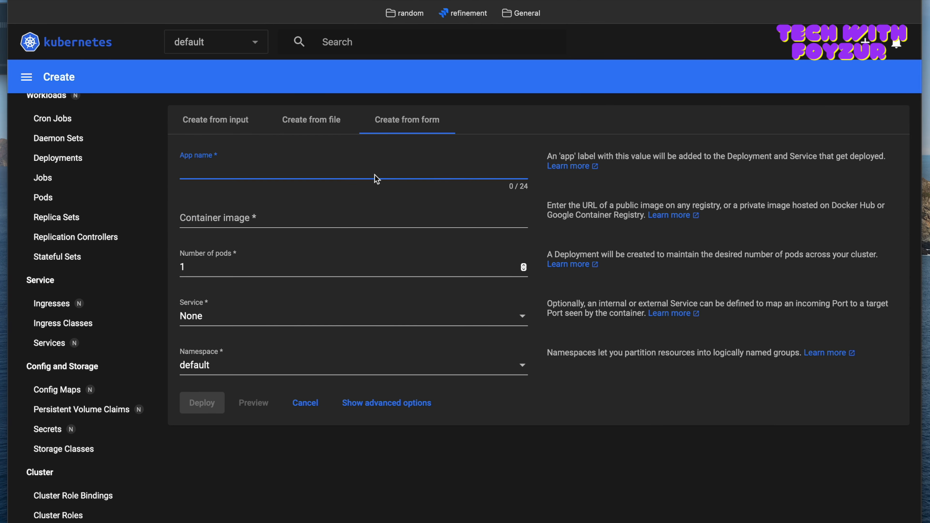
pyautogui.write('nignx')
pyautogui.click(377, 220)
pyautogui.write('n')
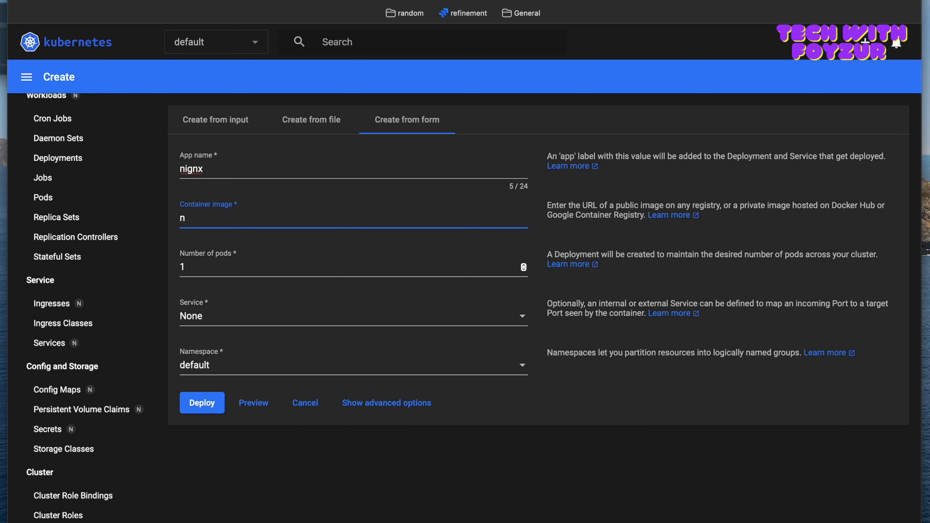
pyautogui.write('ginx')
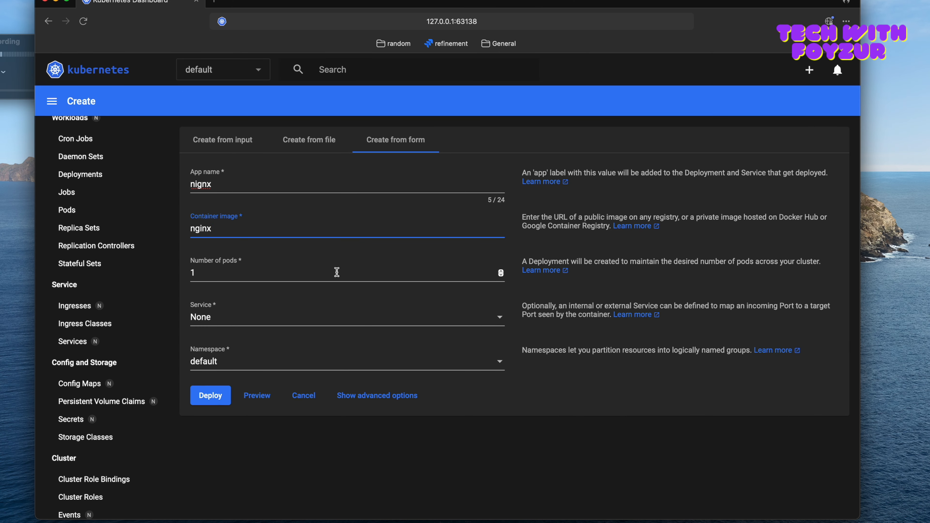
# Step: Keep 1 pod and set the service to External with port 9000, target port 9000 and the TCP protocol
pyautogui.moveTo(212, 273); pyautogui.dragTo(185, 273)
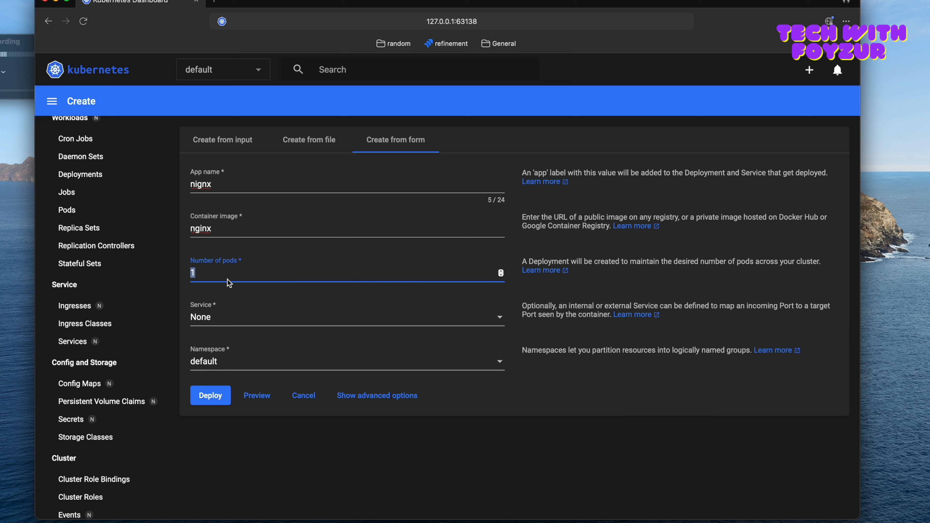
pyautogui.click(227, 323)
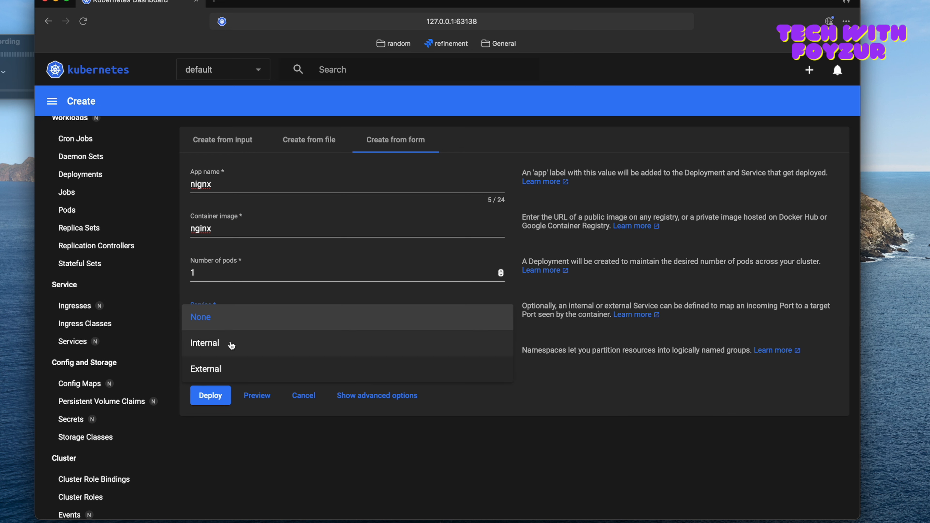
pyautogui.click(215, 369)
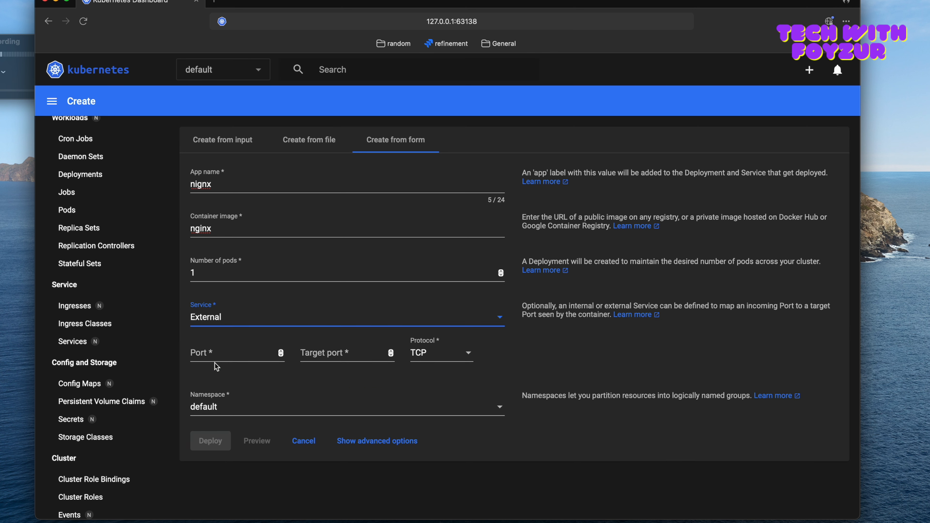
pyautogui.click(238, 354)
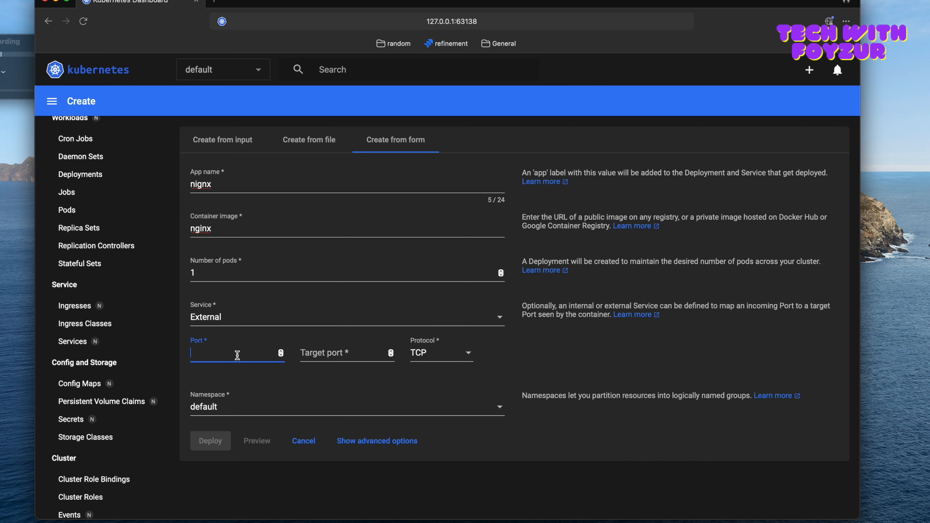
pyautogui.click(321, 354)
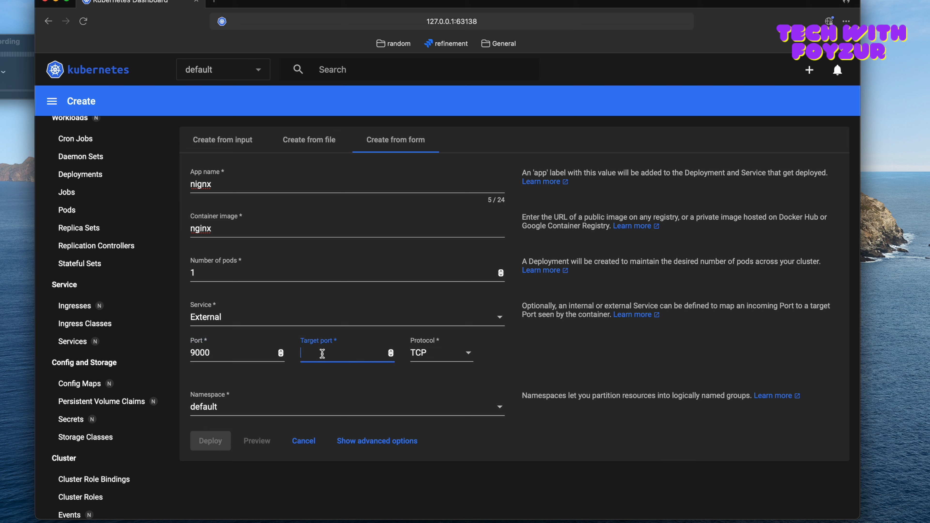
pyautogui.write('9000')
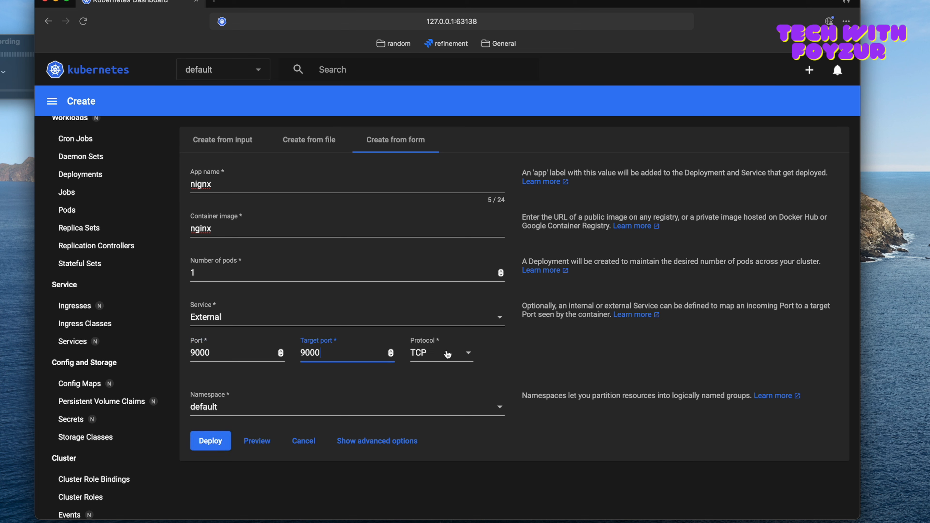
pyautogui.click(448, 354)
pyautogui.click(530, 391)
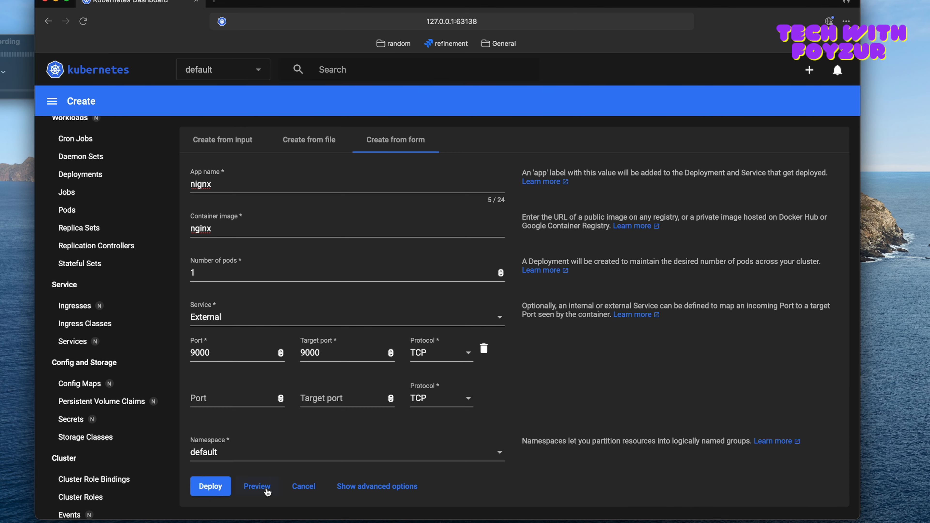
# Step: Check the available namespaces, keep default, and show the form's advanced options, including description and labels
pyautogui.click(240, 459)
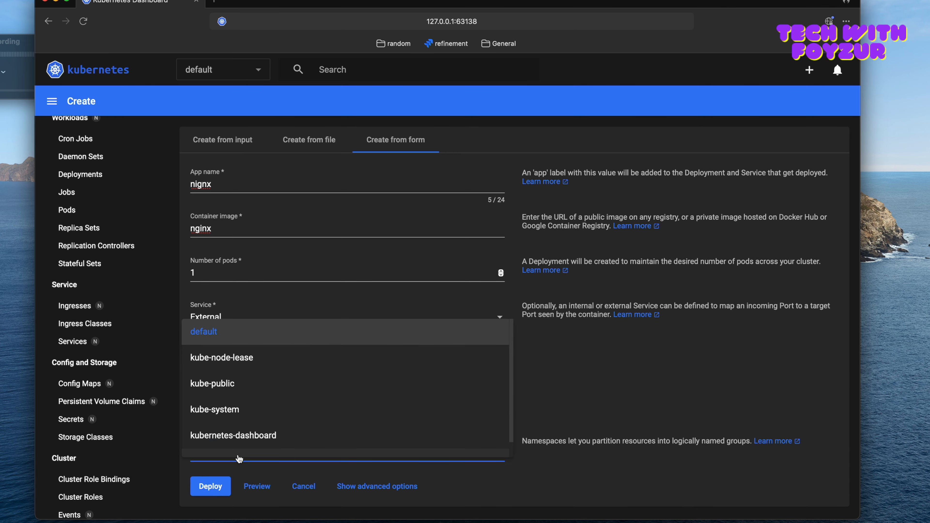
pyautogui.click(581, 410)
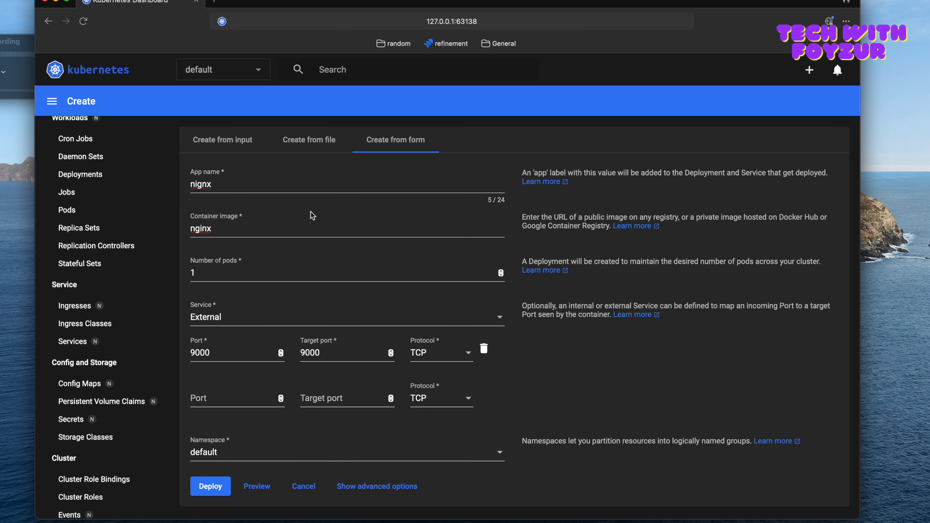
pyautogui.click(360, 484)
pyautogui.scroll(-5, 381, 439)
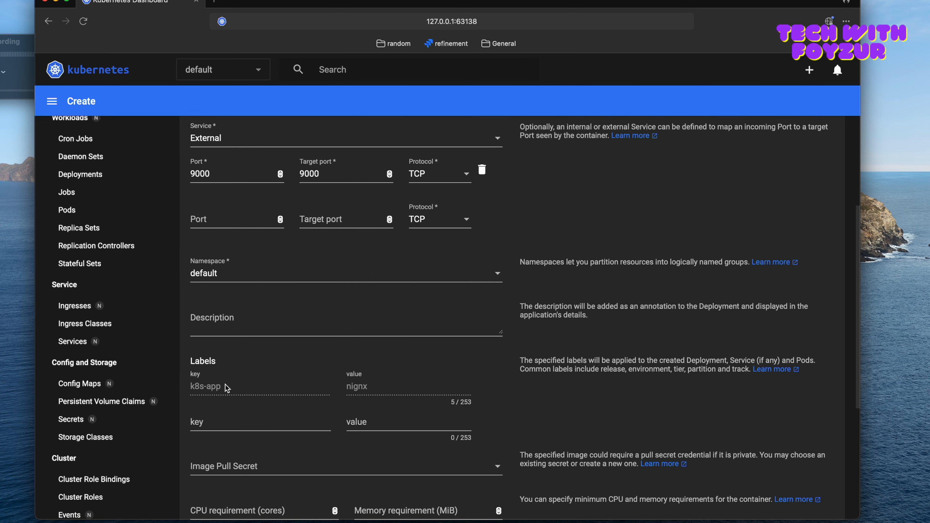
pyautogui.scroll(-3, 222, 418)
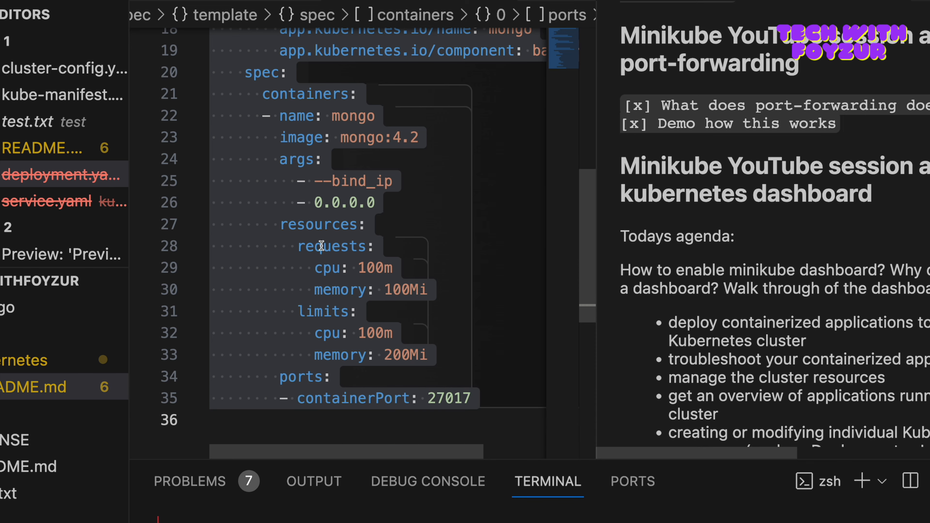
# Step: Examine the form's CPU and memory requirements, run command, privileged mode and environment variable options
pyautogui.press('super+a')
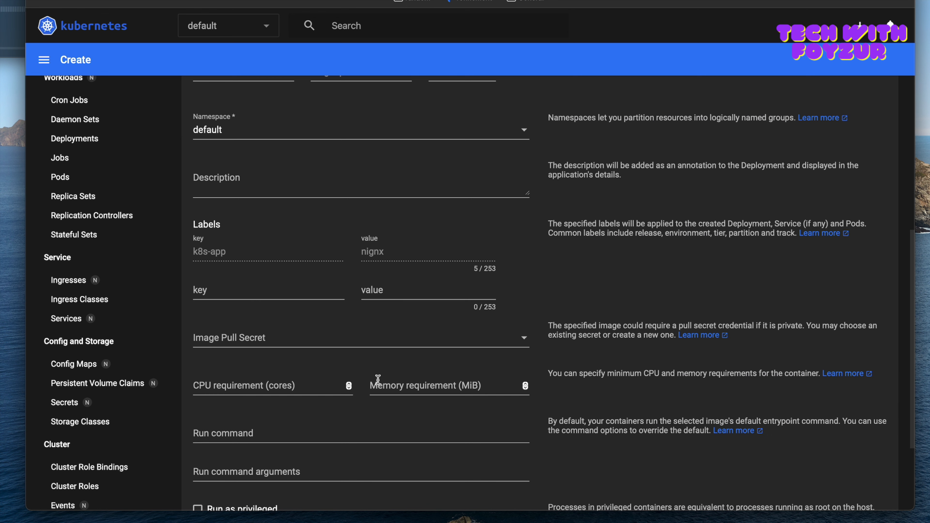
pyautogui.scroll(-3, 330, 413)
pyautogui.click(252, 369)
pyautogui.scroll(-3, 251, 369)
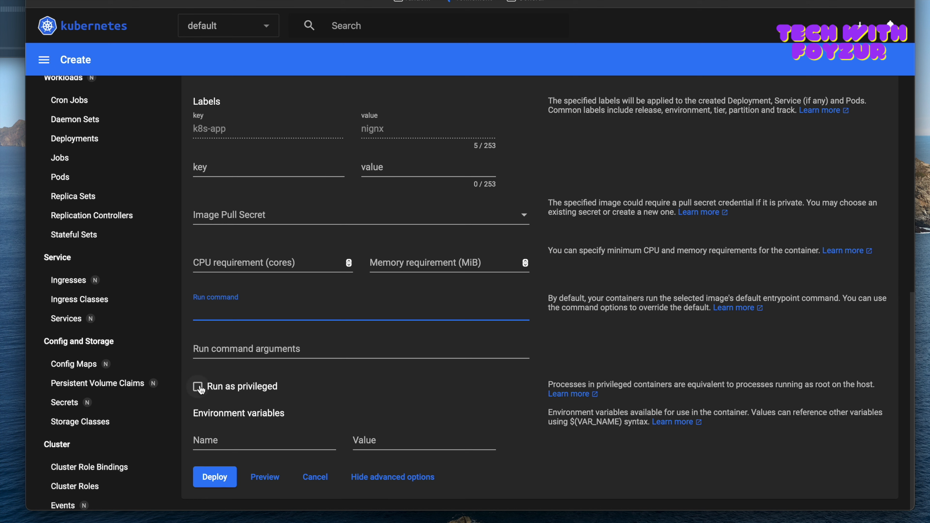
pyautogui.click(221, 436)
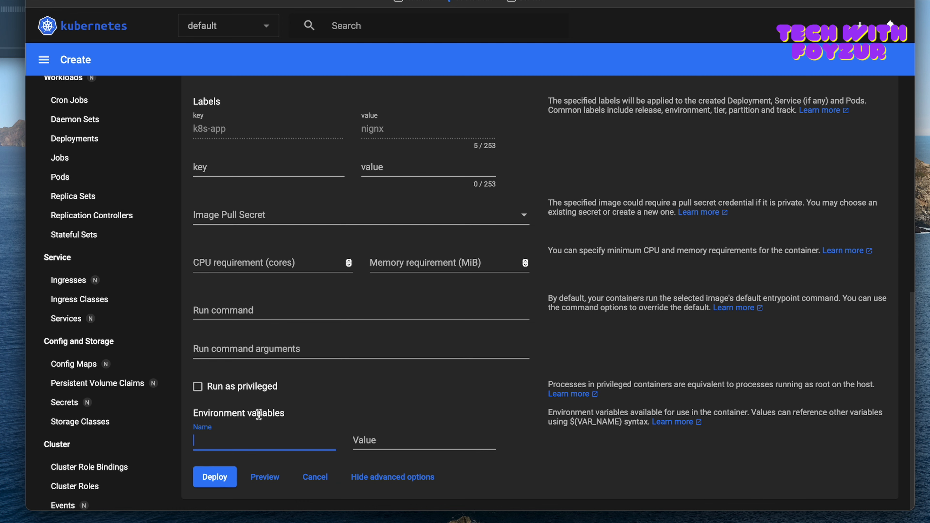
pyautogui.scroll(14, 295, 370)
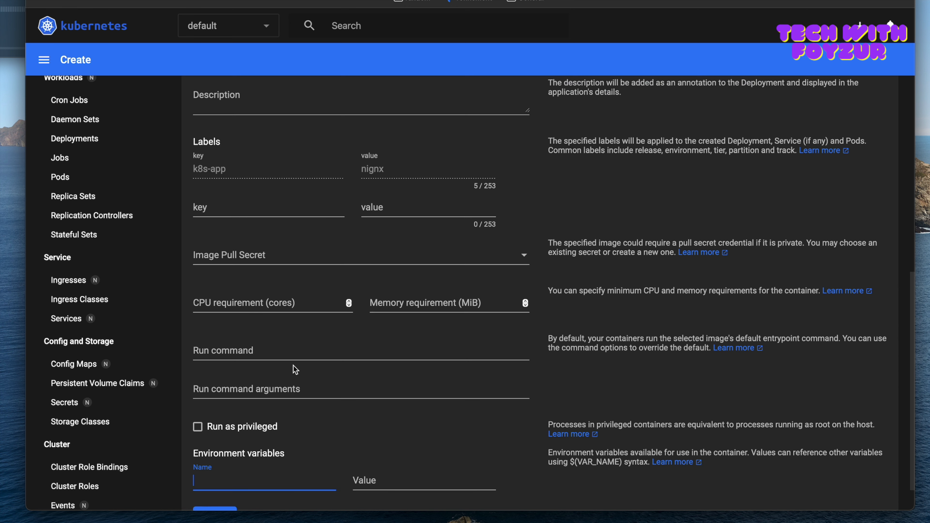
pyautogui.scroll(7, 339, 282)
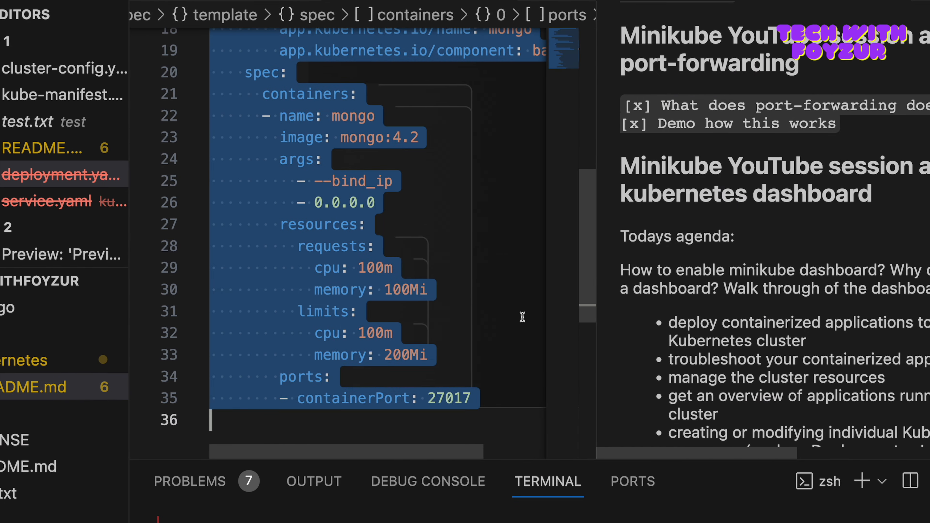
# Step: Switch to VS Code and examine the CPU and memory requests and limits under resources in deployment.yaml
pyautogui.click(410, 313)
pyautogui.scroll(-3, 406, 313)
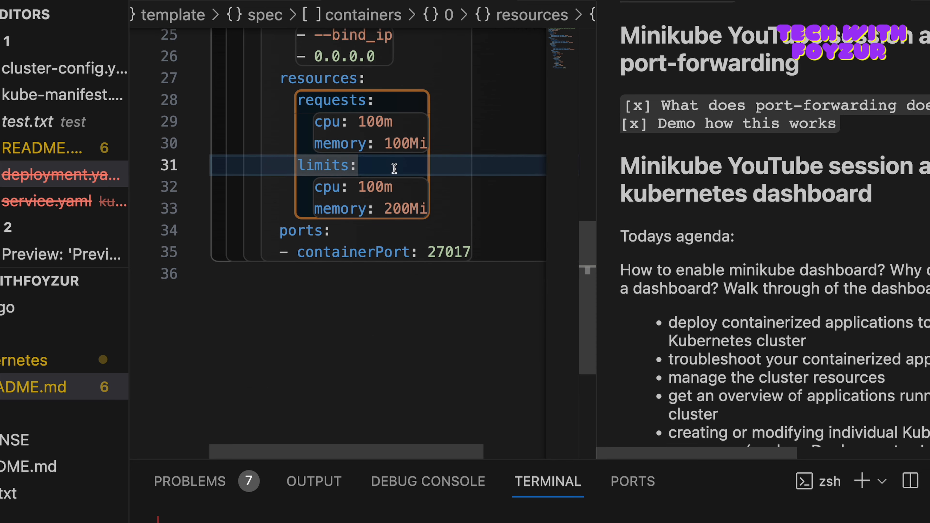
pyautogui.doubleClick(367, 118)
pyautogui.doubleClick(366, 186)
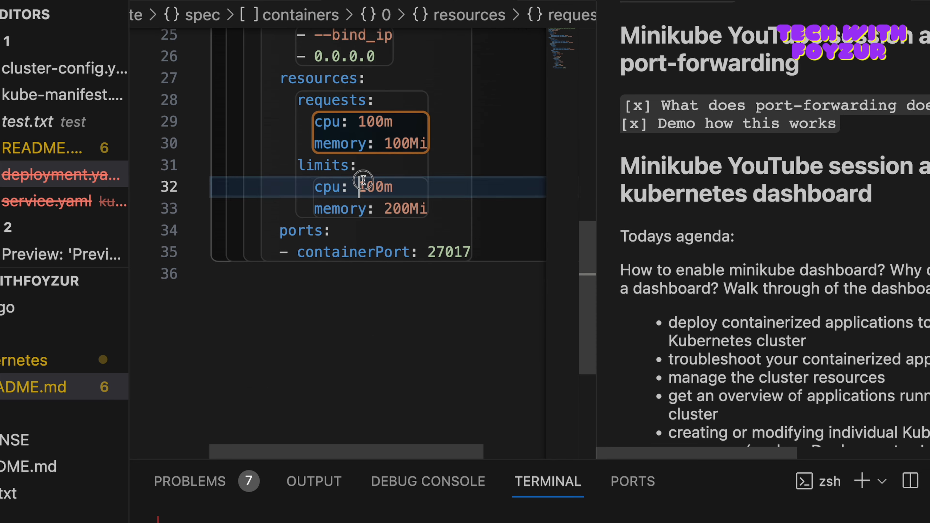
# Step: Return to the dashboard and review the whole creation form from app name to environment variables
pyautogui.scroll(7, 388, 247)
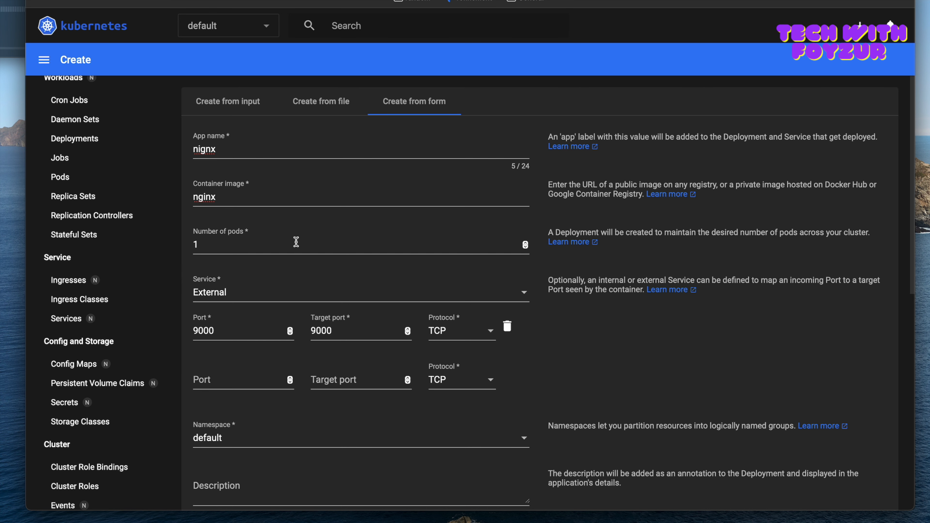
pyautogui.scroll(-2, 296, 242)
pyautogui.scroll(-3, 293, 330)
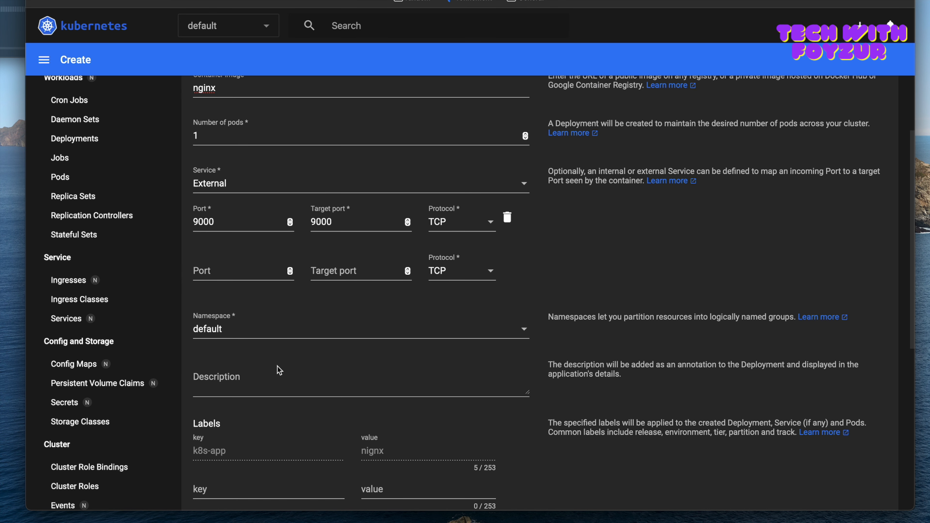
pyautogui.scroll(-4, 280, 370)
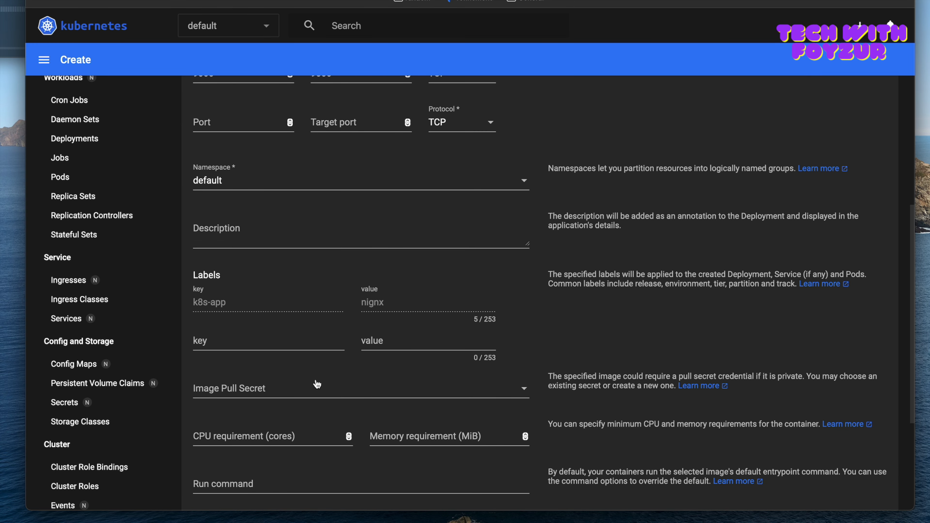
pyautogui.scroll(-5, 296, 419)
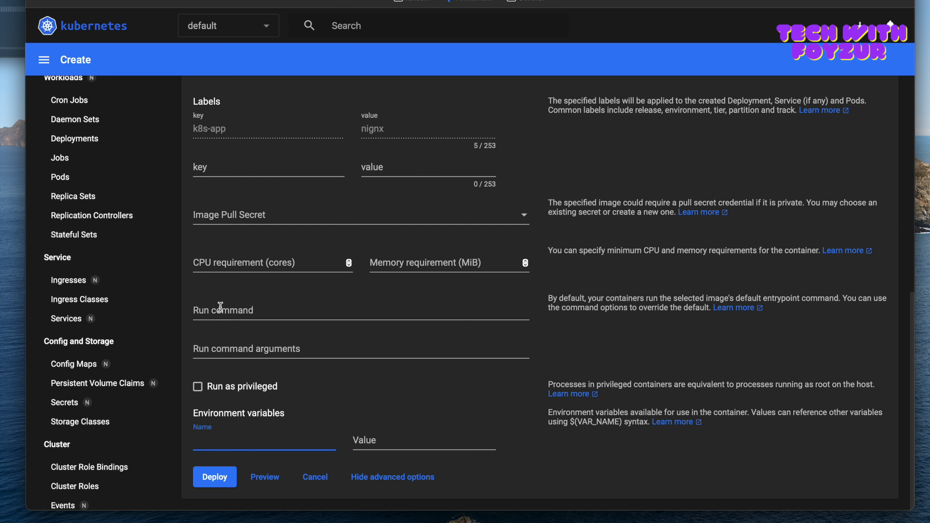
# Step: Leave the creation form without submitting it and view the Config Maps, Secrets, Ingresses and Ingress Classes lists
pyautogui.click(84, 365)
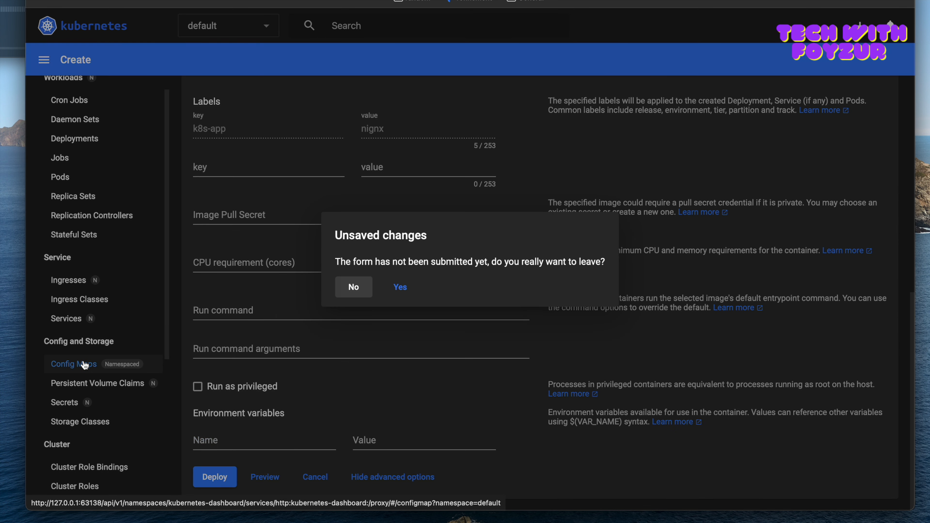
pyautogui.click(400, 288)
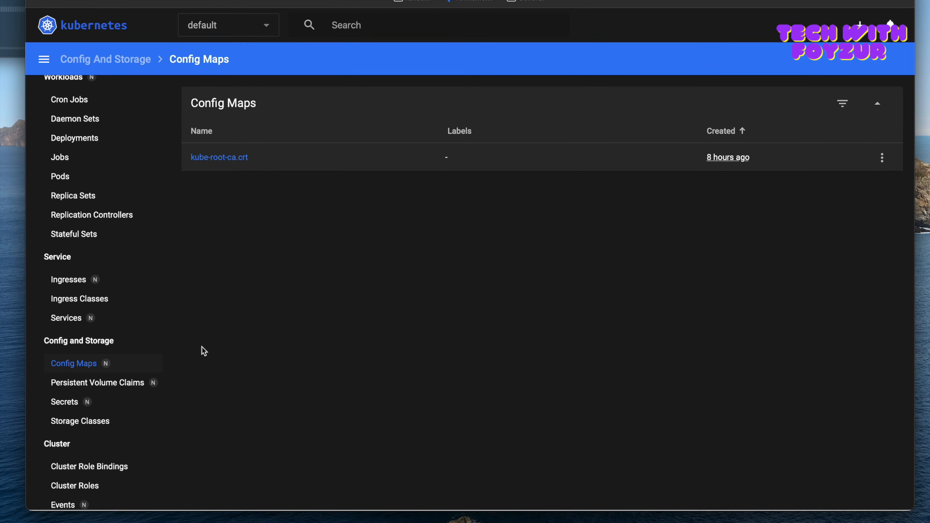
pyautogui.click(66, 403)
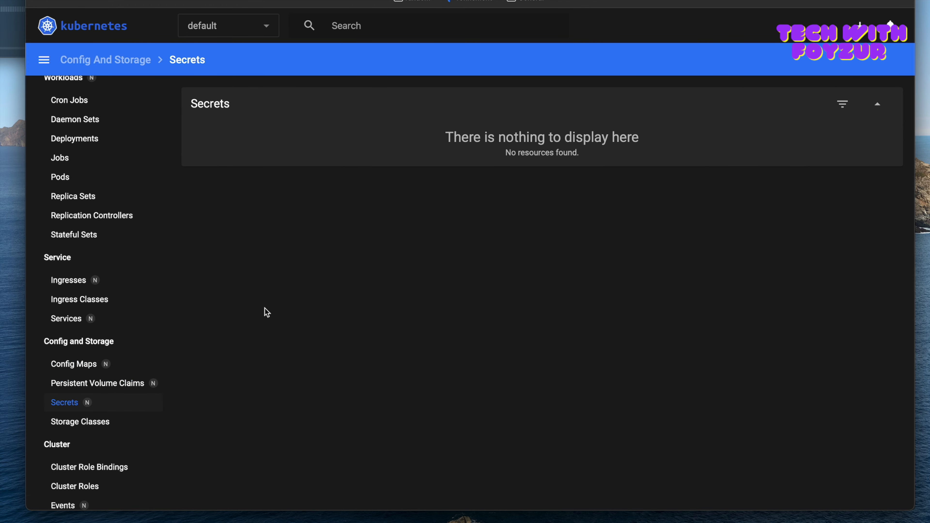
pyautogui.click(59, 279)
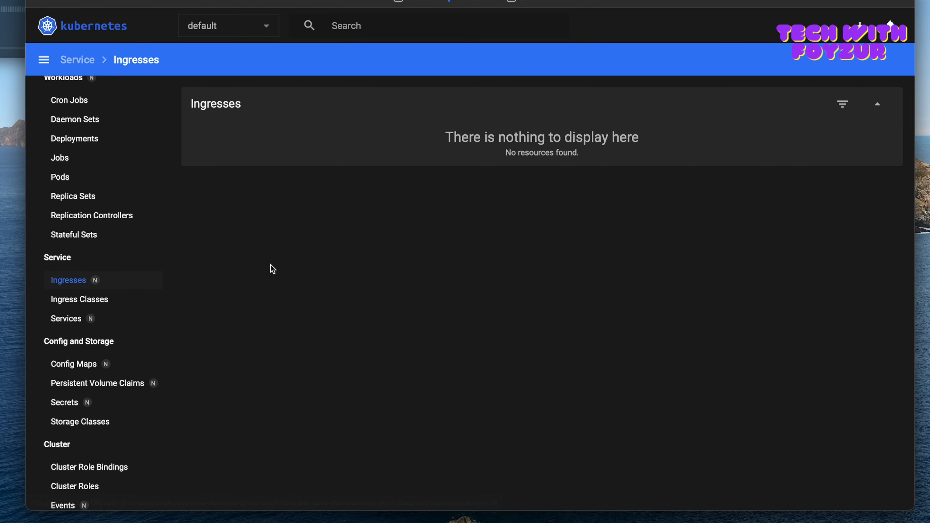
pyautogui.click(77, 299)
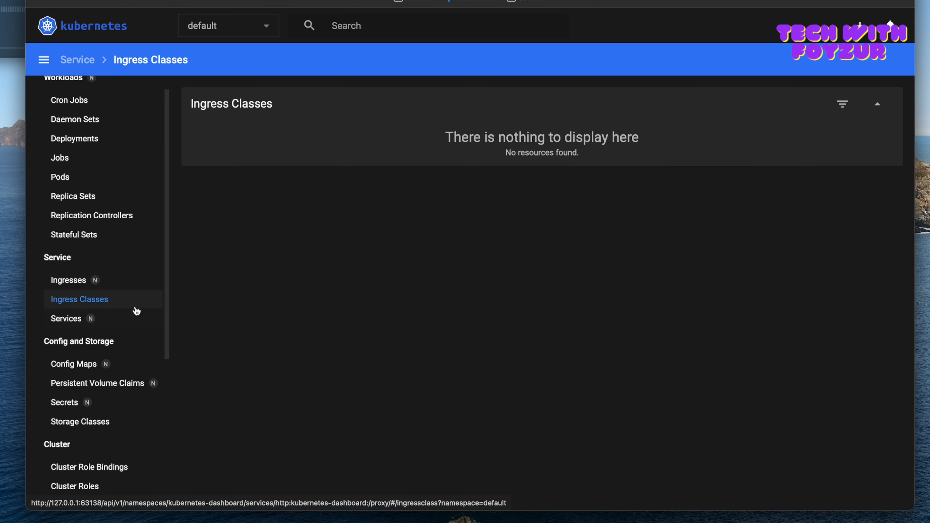
# Step: View the Stateful Sets, Jobs and Daemon Sets lists under Workloads
pyautogui.scroll(1, 98, 257)
pyautogui.click(98, 257)
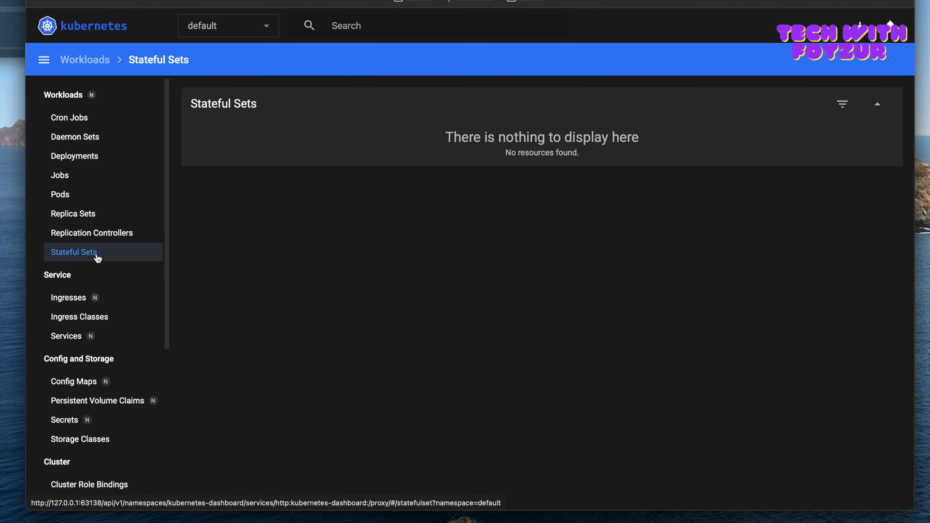
pyautogui.scroll(1, 96, 192)
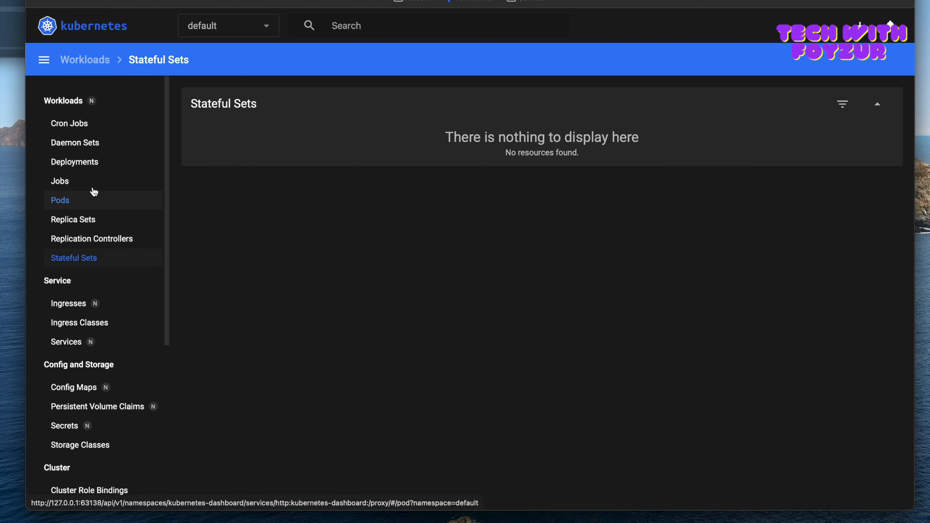
pyautogui.click(73, 182)
pyautogui.click(81, 150)
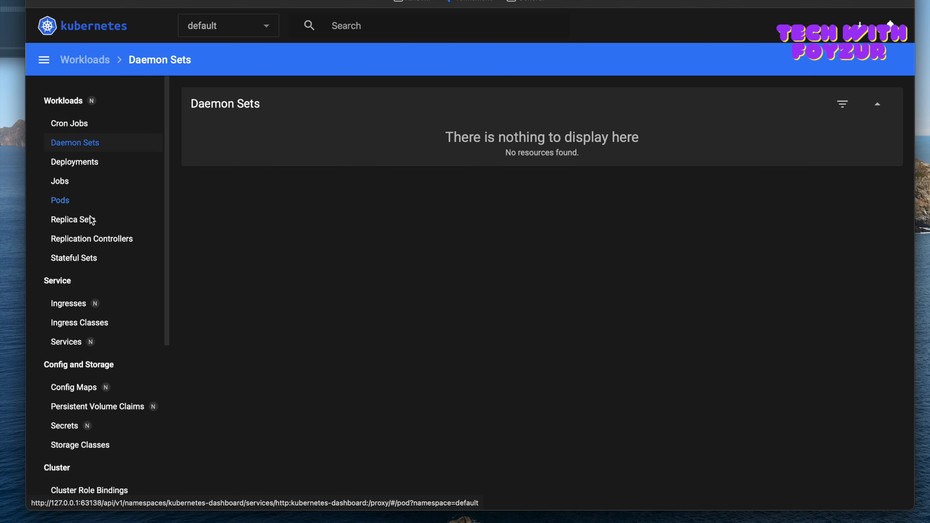
# Step: View the Role Bindings, Roles and Service Accounts lists under Cluster
pyautogui.scroll(-7, 90, 220)
pyautogui.click(77, 359)
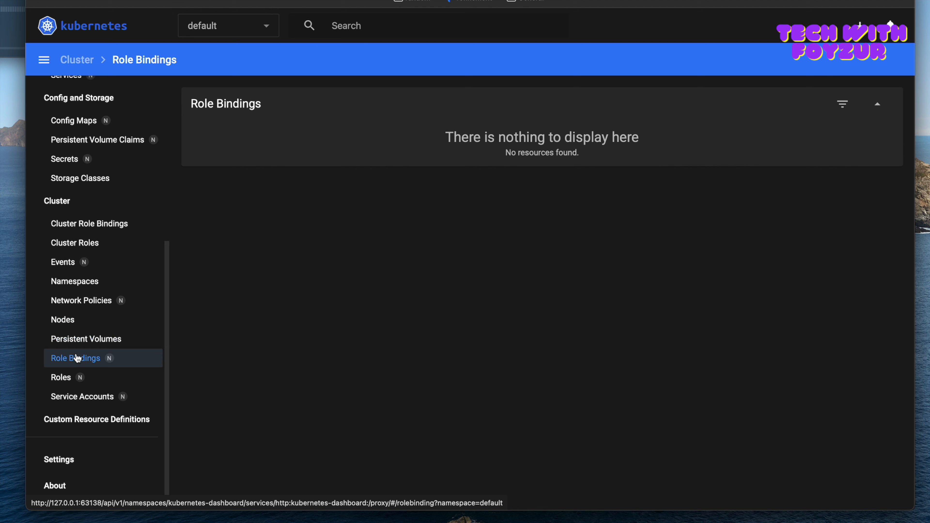
pyautogui.click(62, 378)
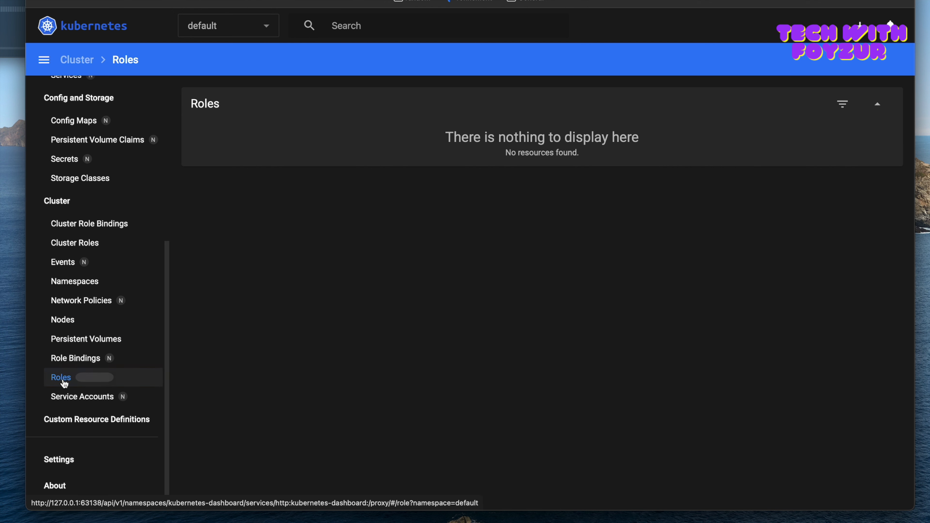
pyautogui.click(75, 401)
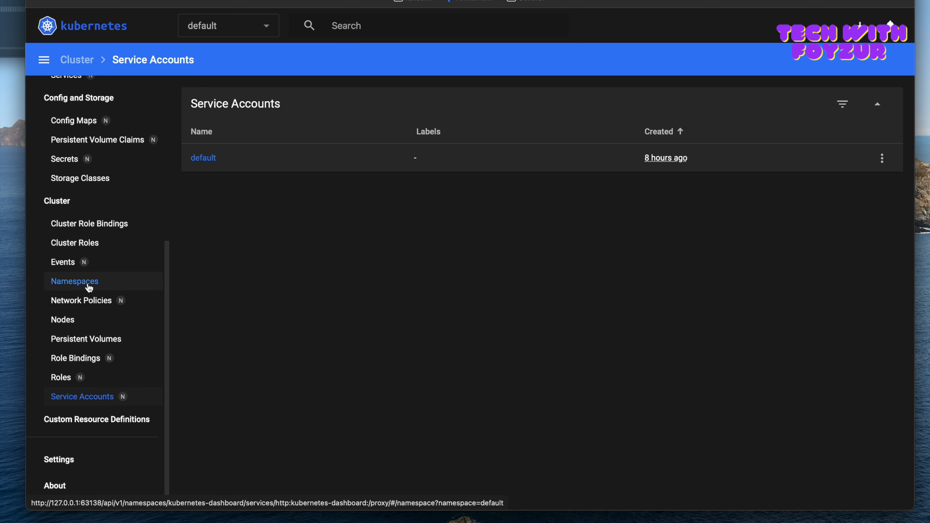
pyautogui.scroll(1, 89, 288)
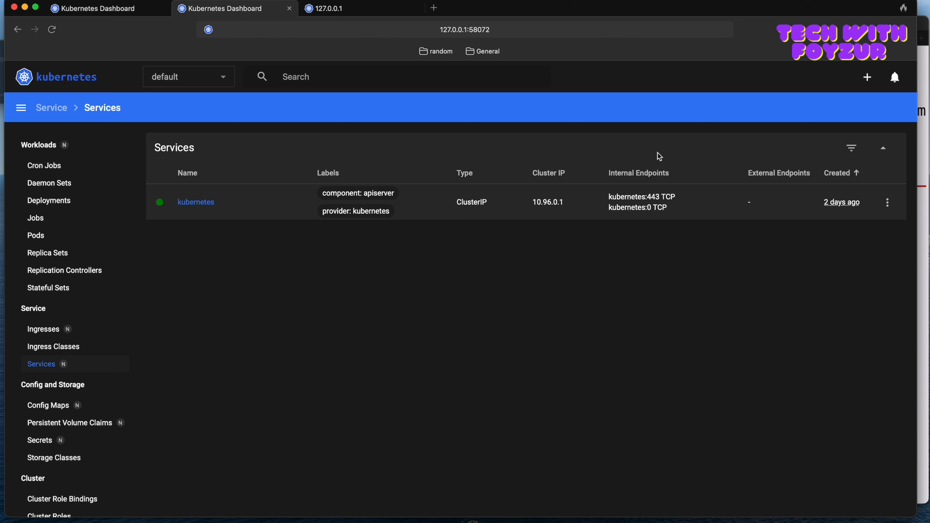
# Step: In the second dashboard session, view the Deployments list with its CPU and memory usage charts
pyautogui.scroll(-4, 96, 476)
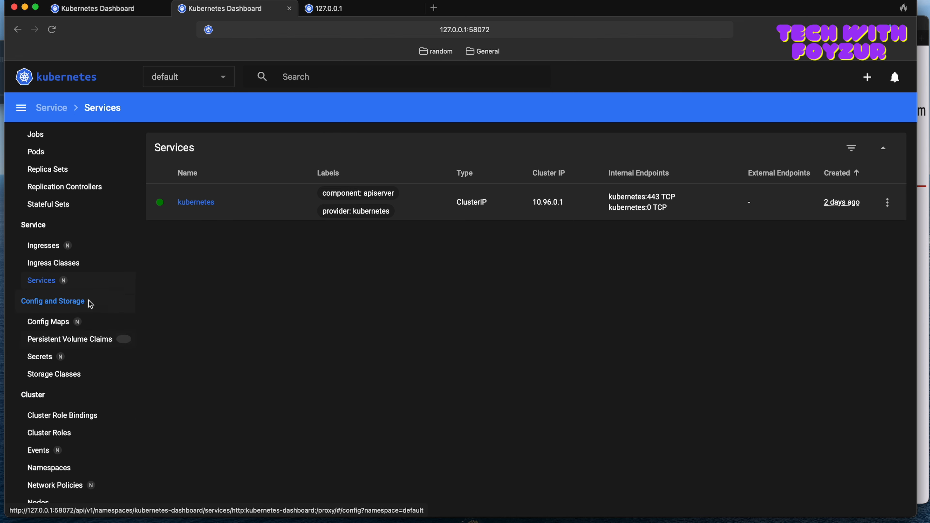
pyautogui.scroll(3, 88, 304)
pyautogui.click(60, 201)
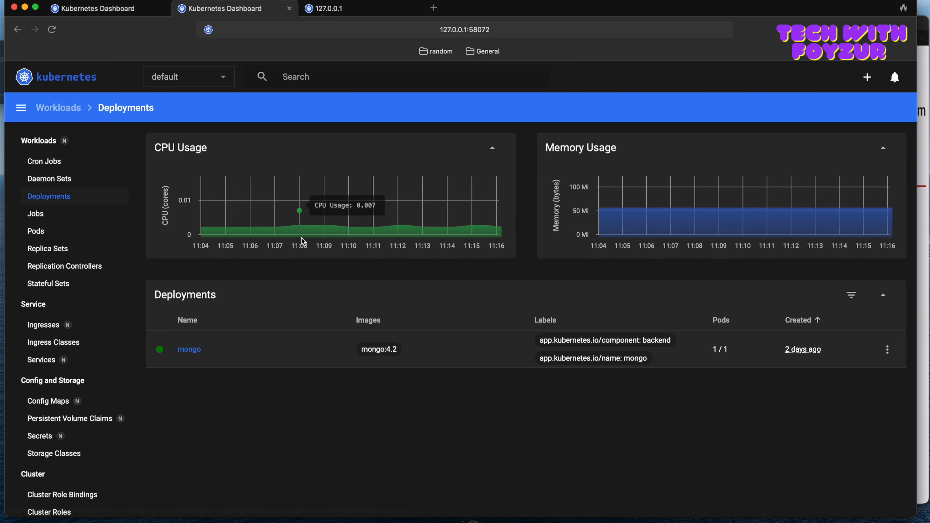
# Step: Look over the Config and Storage and Cluster resource categories and view the Services list
pyautogui.scroll(-5, 68, 367)
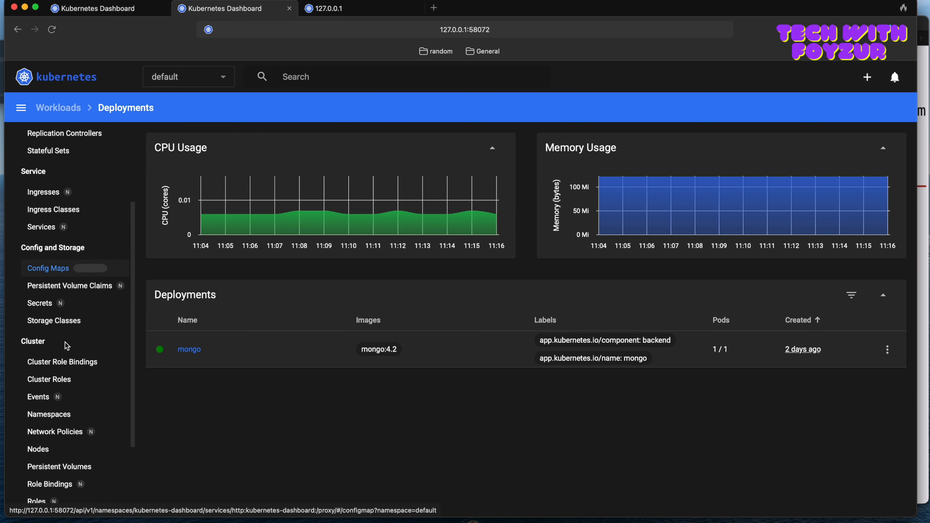
pyautogui.scroll(-3, 62, 363)
pyautogui.scroll(2, 63, 393)
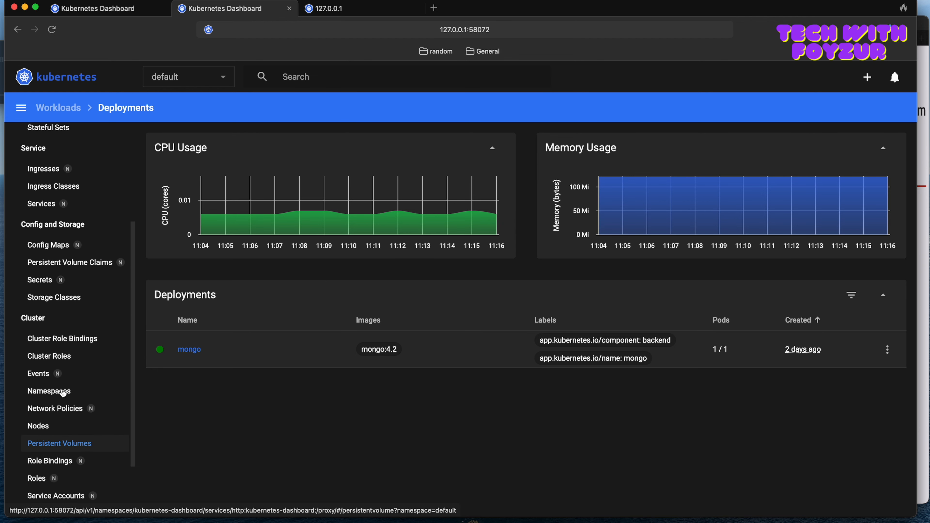
pyautogui.scroll(2, 61, 265)
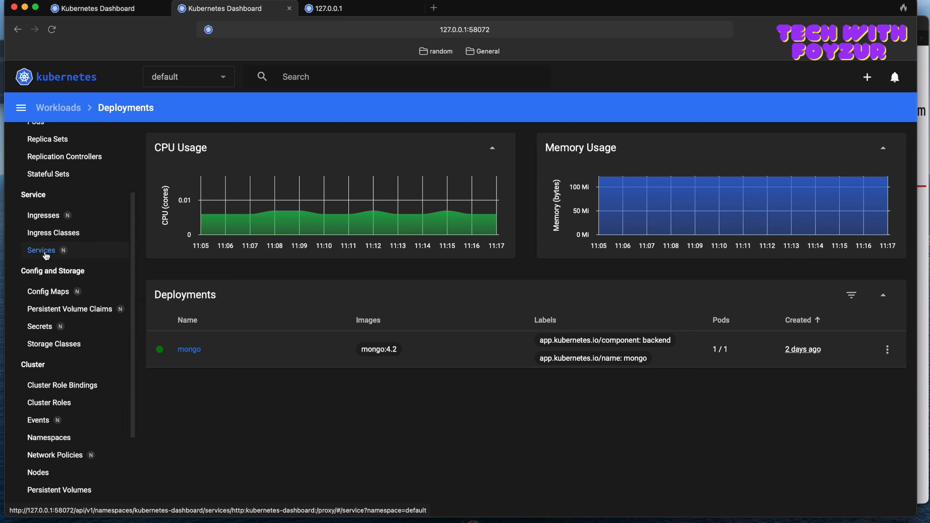
pyautogui.click(43, 250)
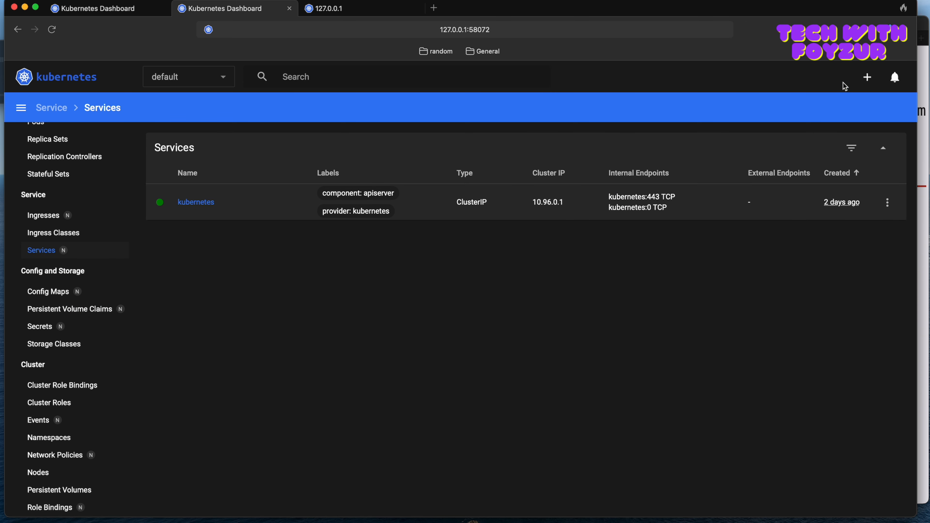
# Step: Create the mongo service in the default namespace by uploading the YAML content copied from service.yaml in the code editor
pyautogui.click(868, 77)
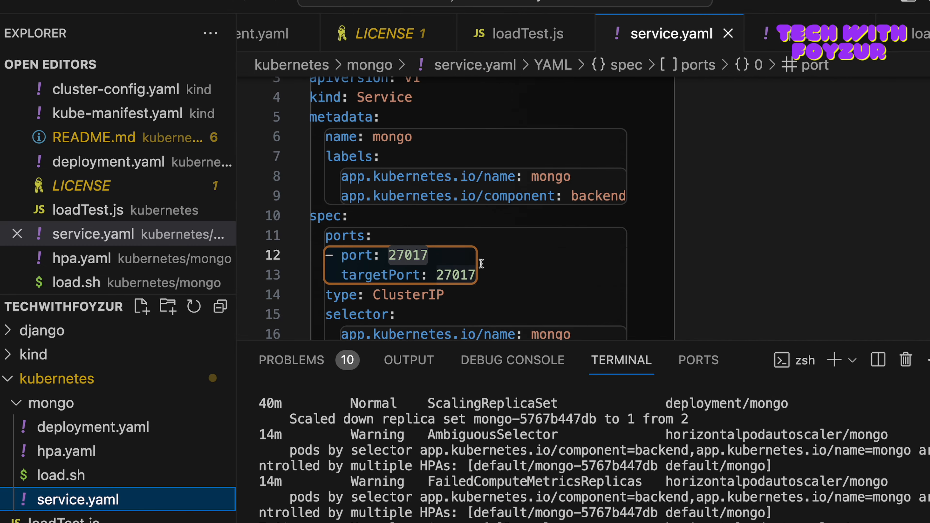
pyautogui.scroll(2, 481, 264)
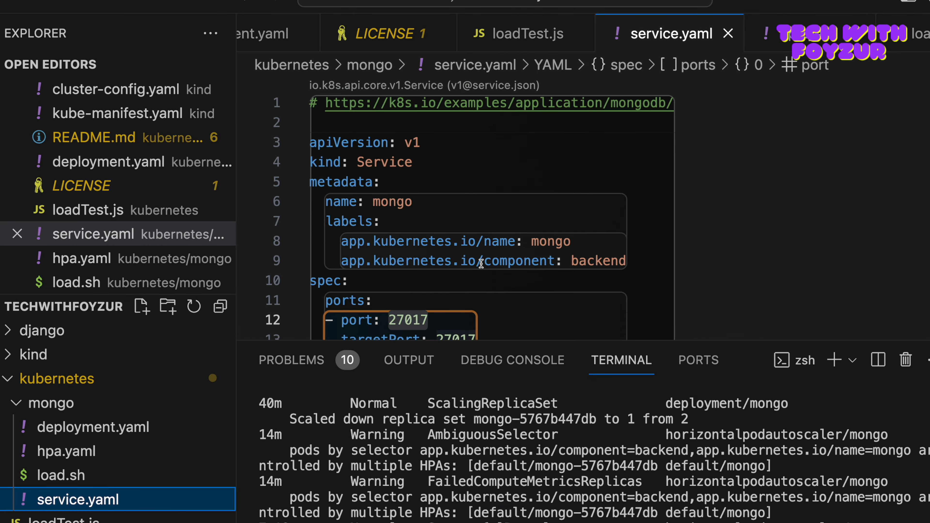
pyautogui.moveTo(327, 126); pyautogui.dragTo(339, 316)
pyautogui.press('super+c')
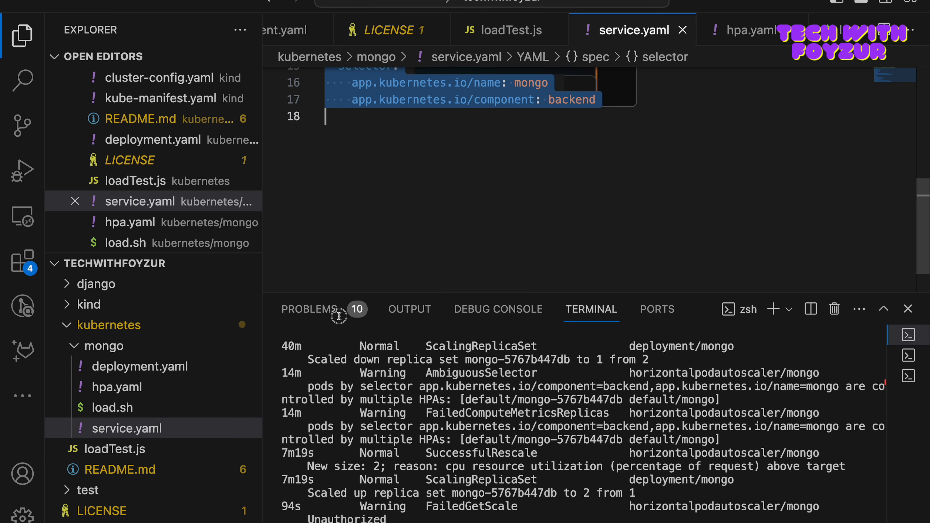
pyautogui.hotkey('ctrl', 'Left')
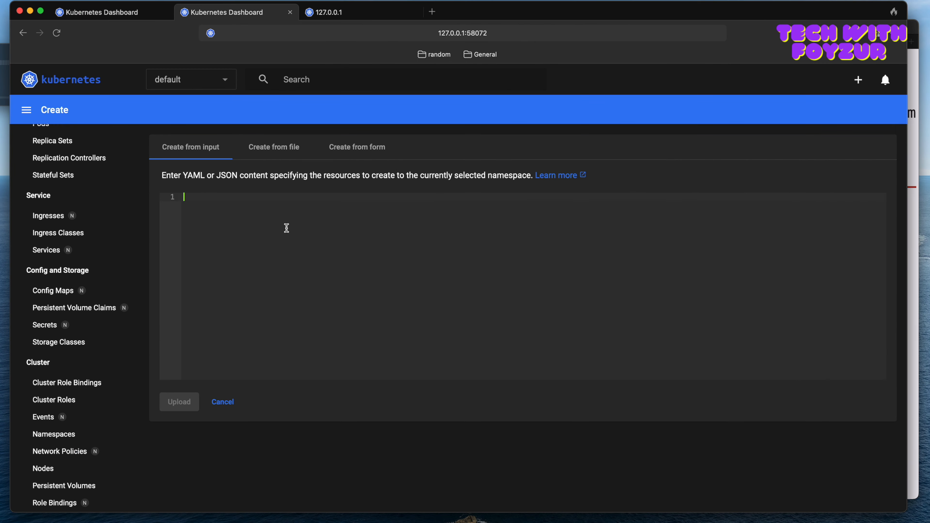
pyautogui.press('super+v')
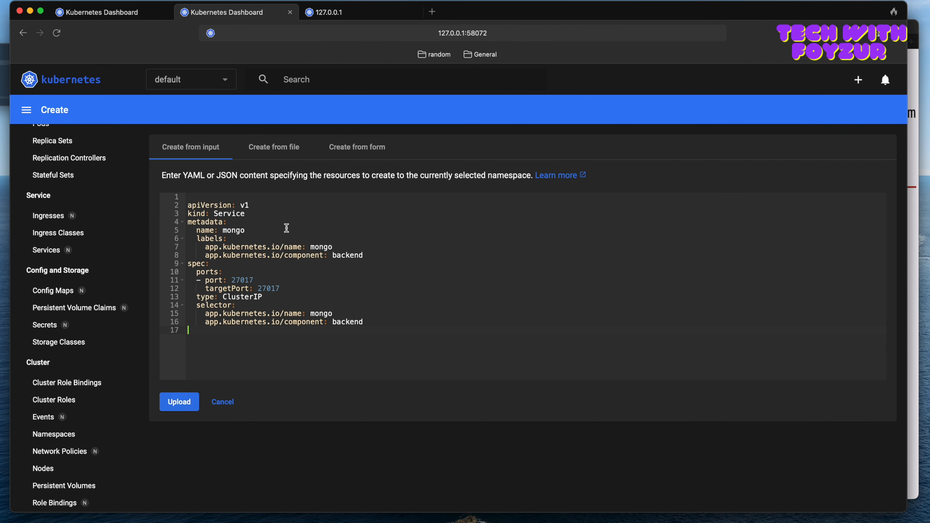
pyautogui.click(187, 405)
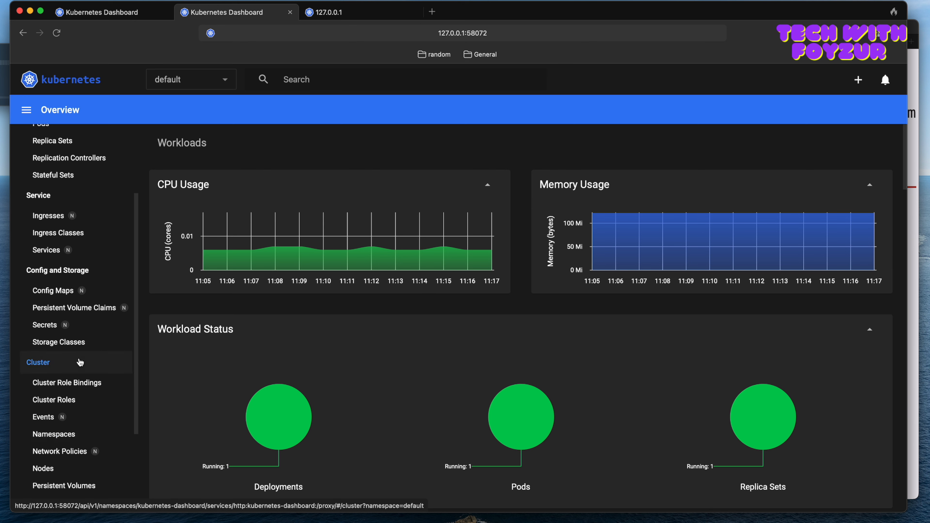
# Step: View the Services list and inspect the mongo service's type in its YAML editor, closing it without updating
pyautogui.click(56, 253)
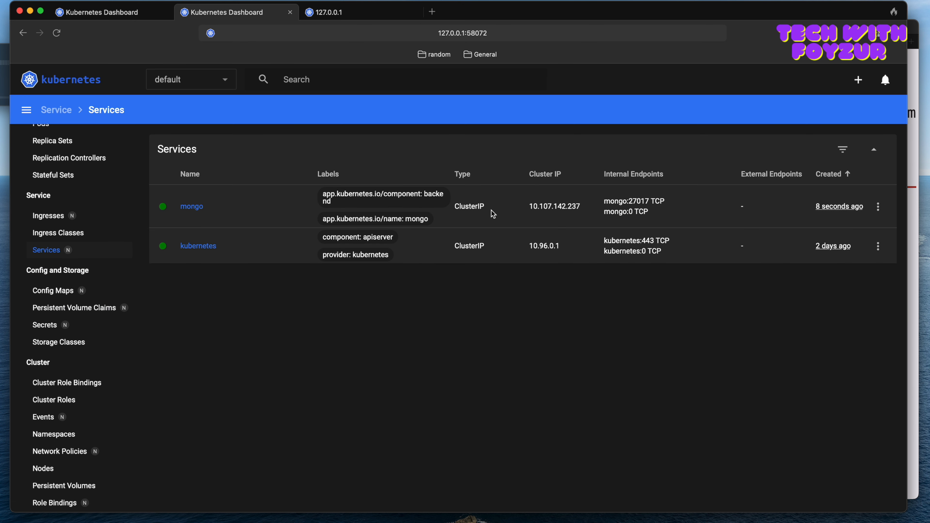
pyautogui.moveTo(489, 208); pyautogui.dragTo(454, 206)
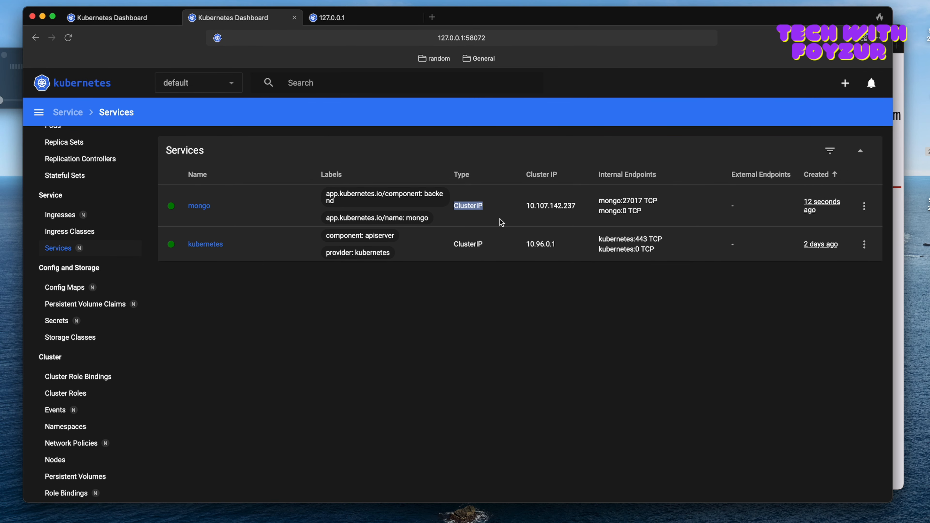
pyautogui.click(863, 216)
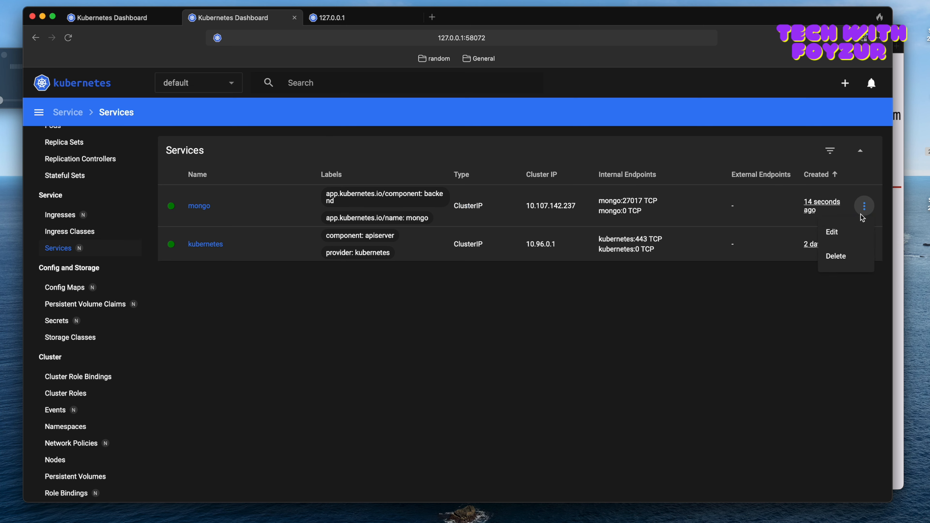
pyautogui.click(842, 235)
pyautogui.scroll(-3, 528, 336)
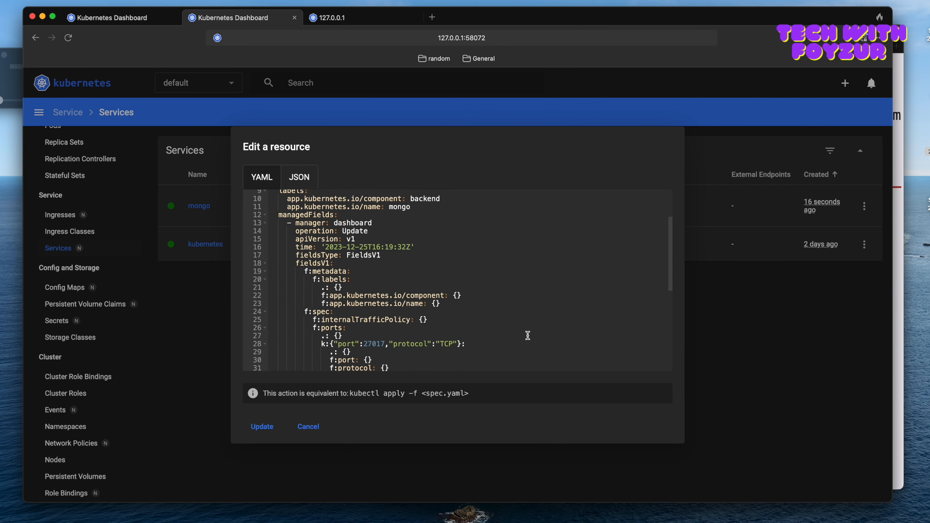
pyautogui.scroll(-5, 528, 336)
pyautogui.doubleClick(331, 302)
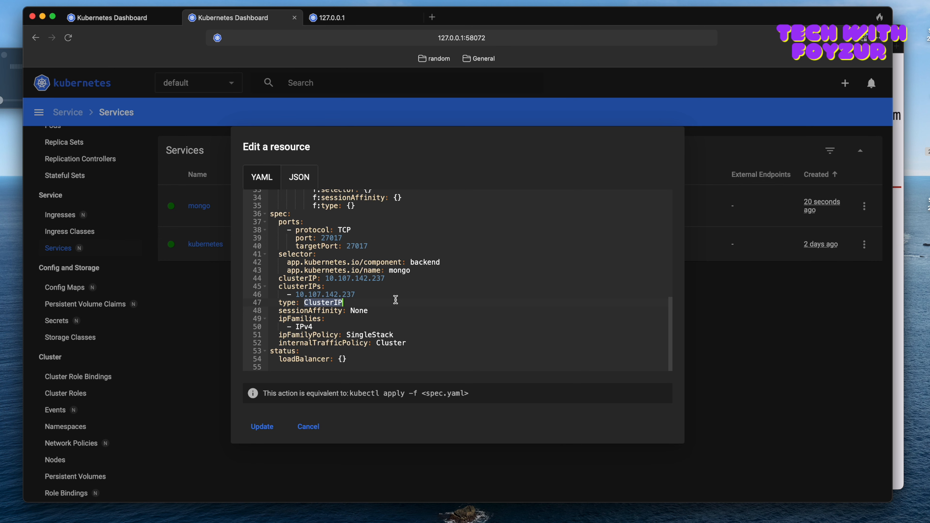
pyautogui.click(309, 426)
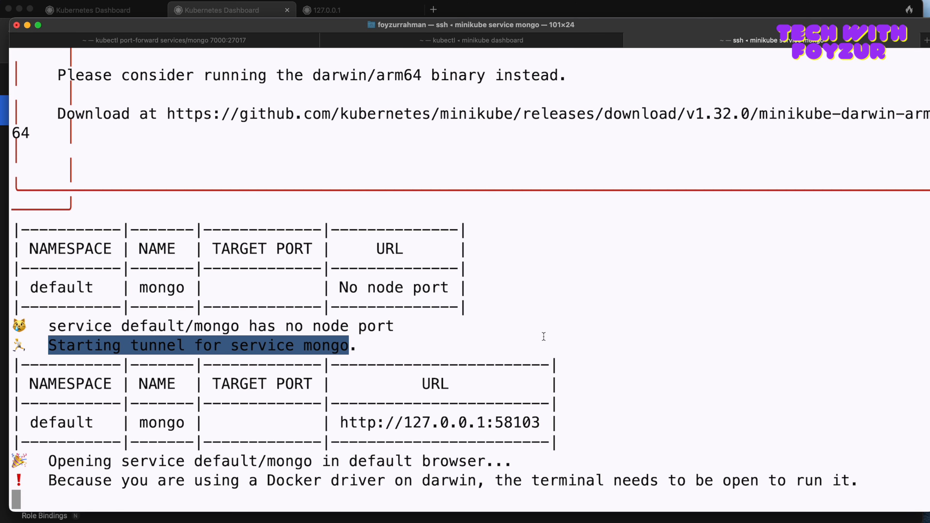
# Step: Switch to Terminal, run kubectl get svc in a new session and check mongo's name, cluster IP and port
pyautogui.click(493, 345)
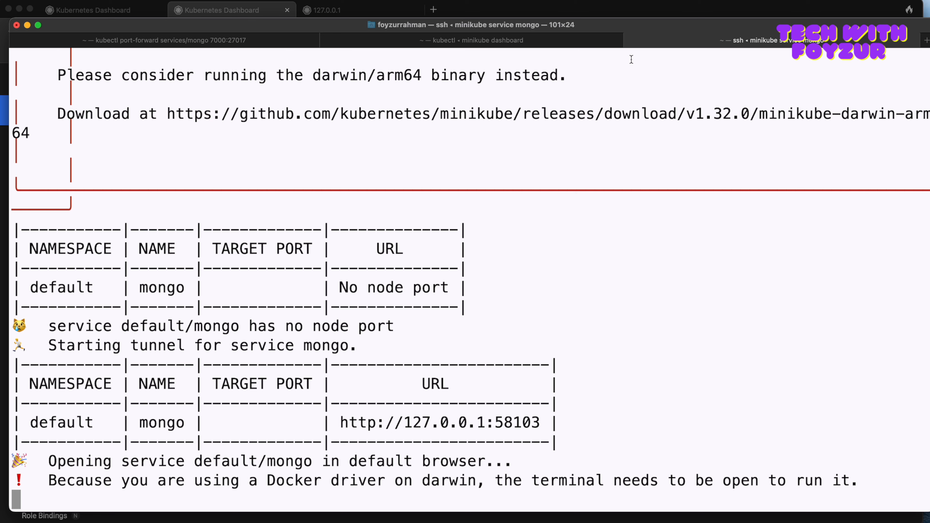
pyautogui.click(927, 40)
pyautogui.write('kube')
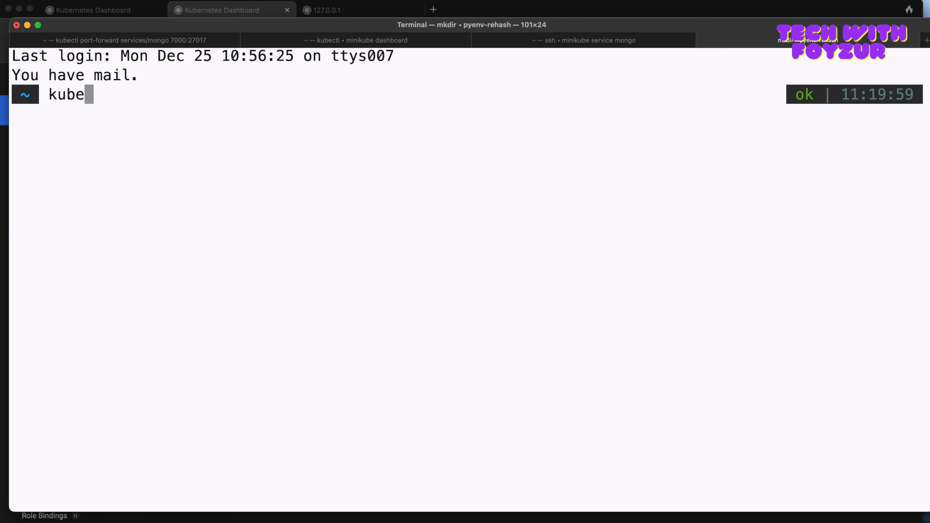
pyautogui.write('ctl get svc')
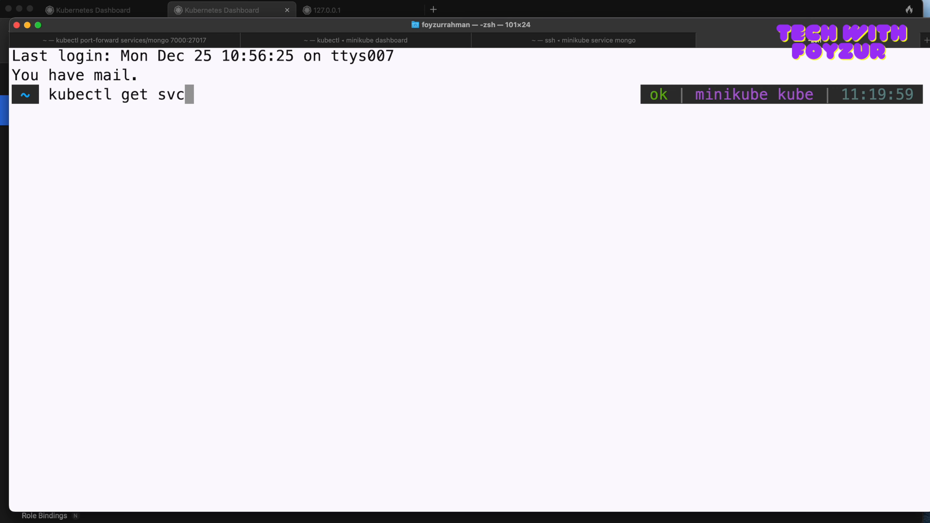
pyautogui.press('Return')
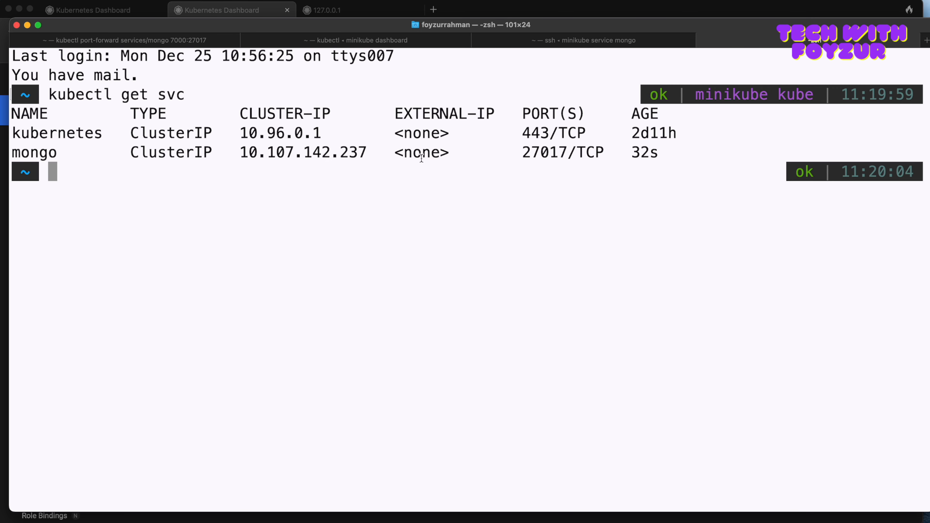
pyautogui.doubleClick(45, 149)
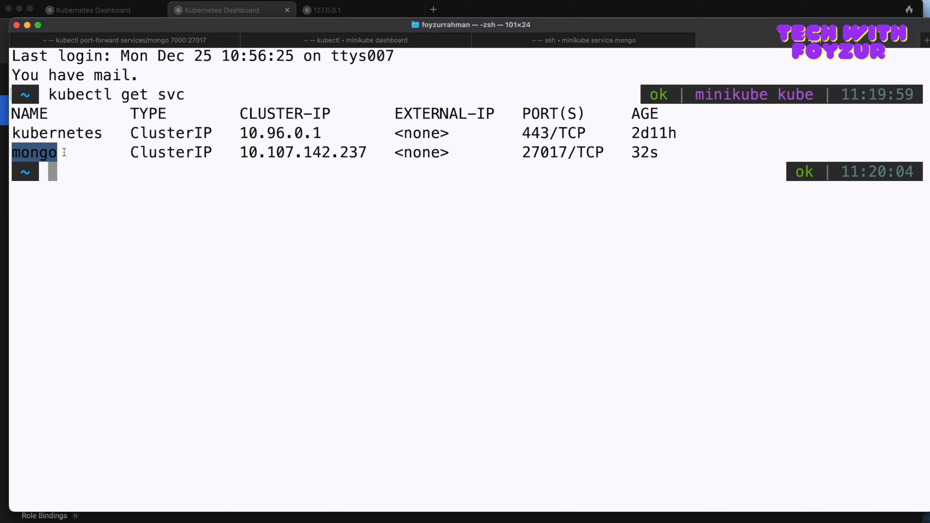
pyautogui.moveTo(243, 150); pyautogui.dragTo(373, 150)
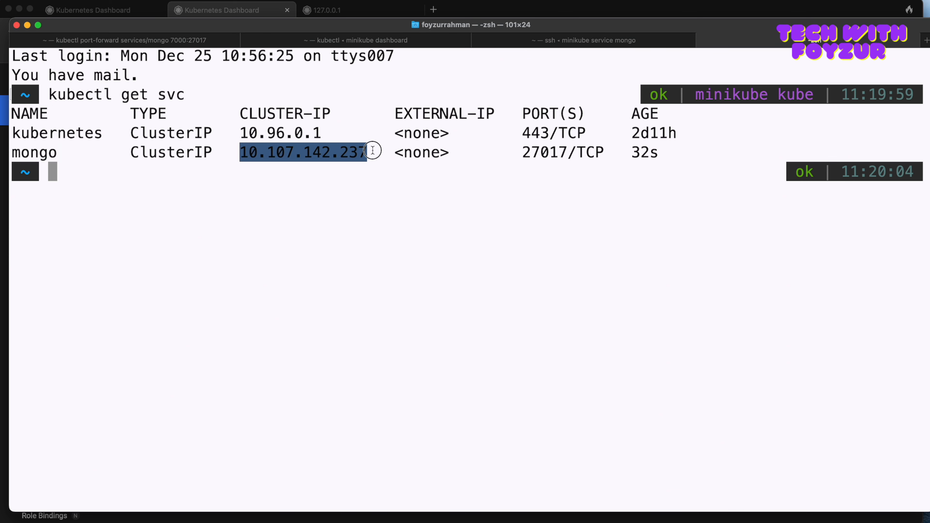
pyautogui.moveTo(517, 153); pyautogui.dragTo(606, 153)
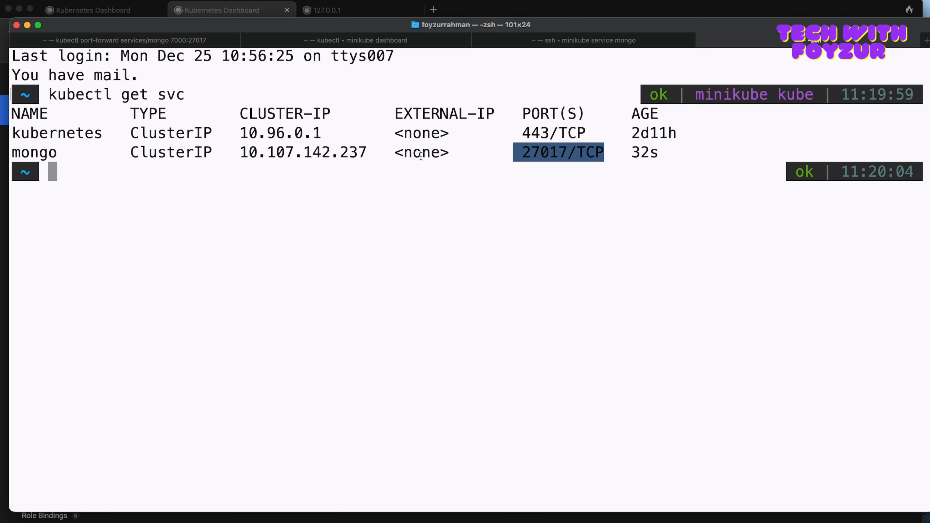
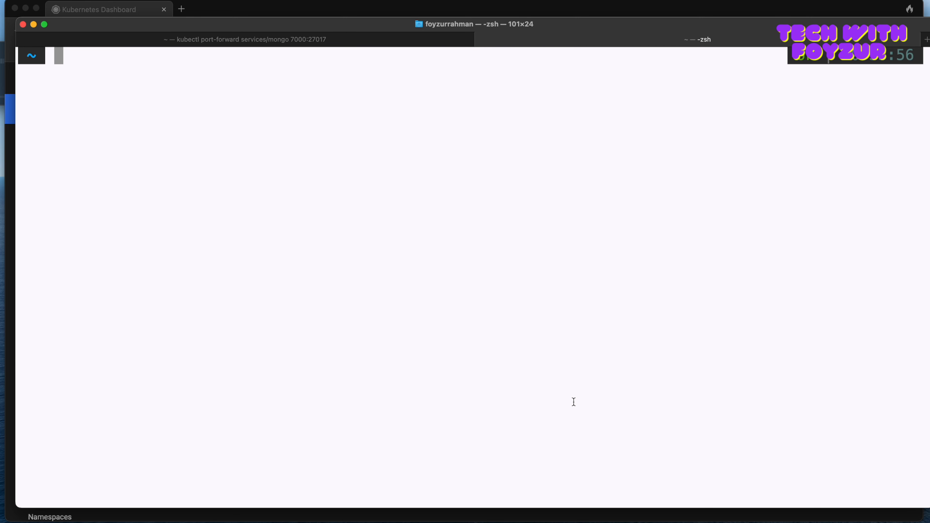
# Step: Launch the Kubernetes dashboard in the browser by running minikube dashboard
pyautogui.write('minikube da')
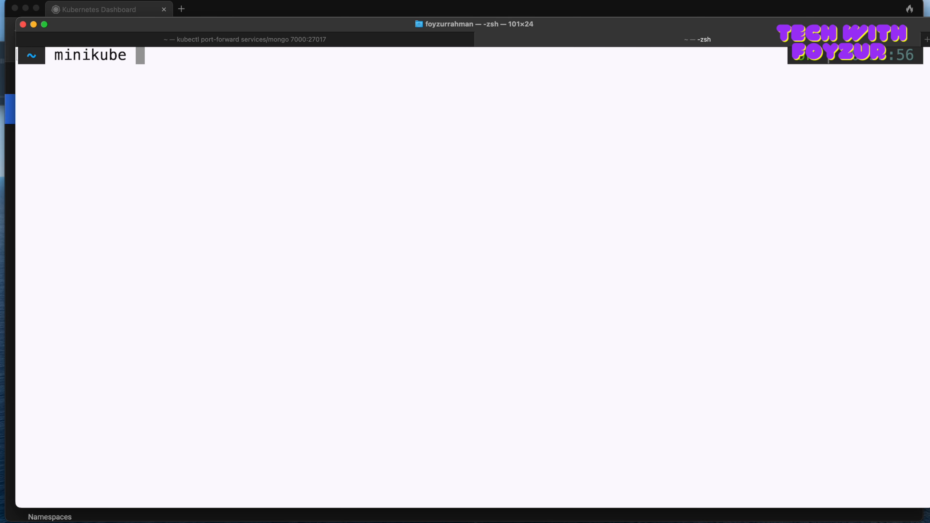
pyautogui.write('shba')
pyautogui.press('BackSpace')
pyautogui.write('oard')
pyautogui.press('Return')
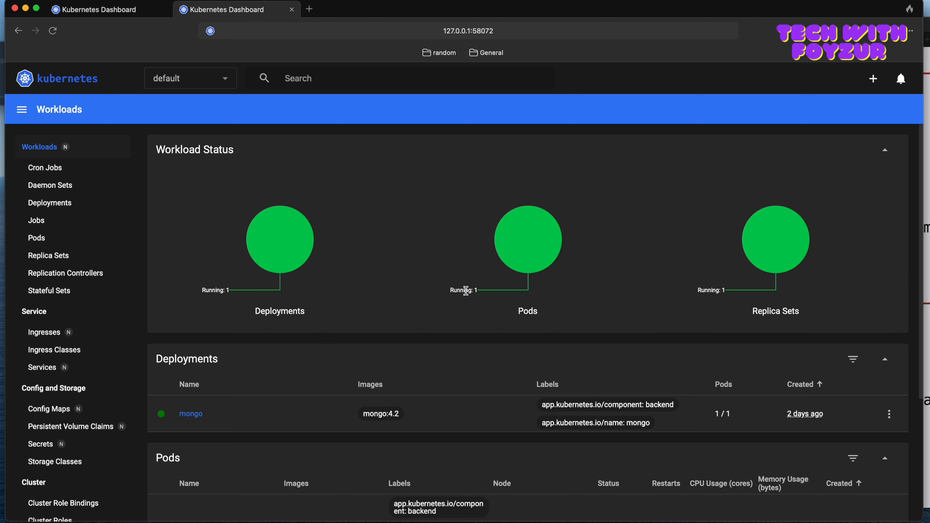
# Step: Check the minikube dashboard command and its opening URL in Terminal against the full address of the dashboard page in the browser
pyautogui.press('super+Tab')
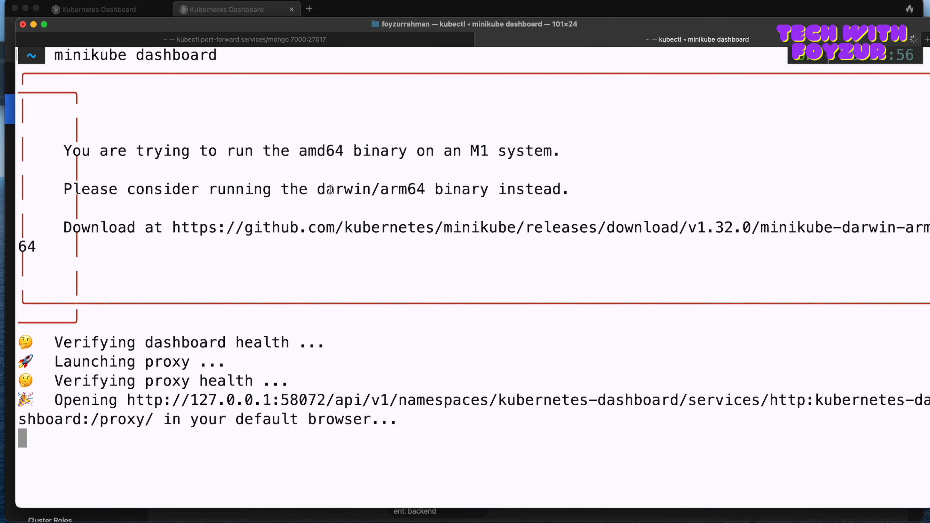
pyautogui.moveTo(55, 54); pyautogui.dragTo(219, 55)
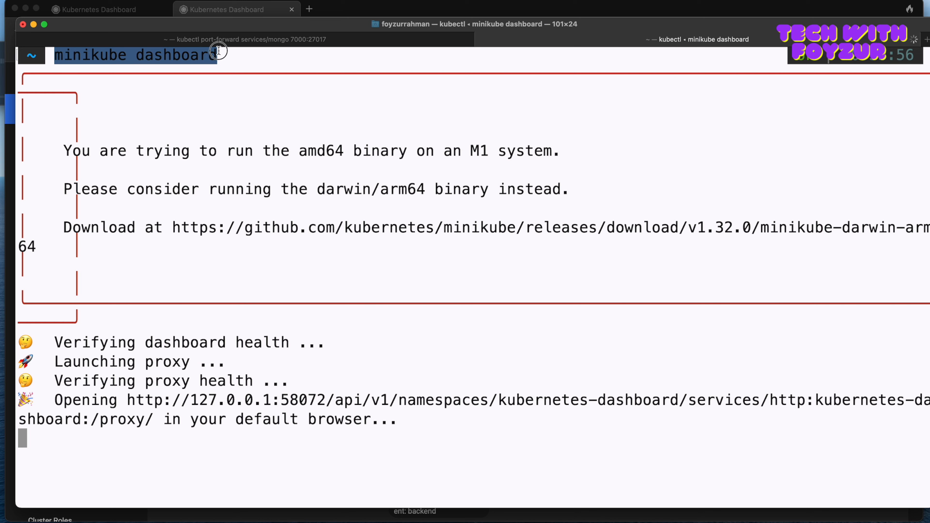
pyautogui.moveTo(55, 401); pyautogui.dragTo(363, 400)
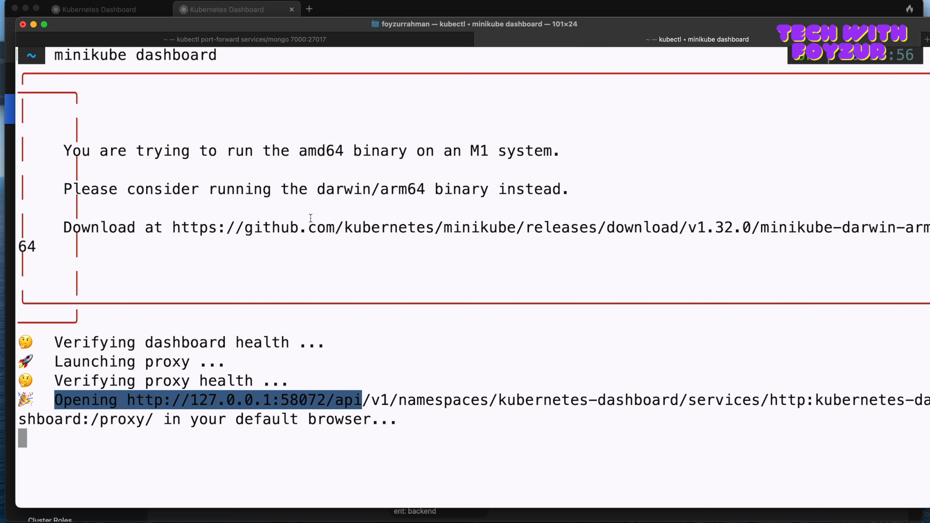
pyautogui.click(370, 10)
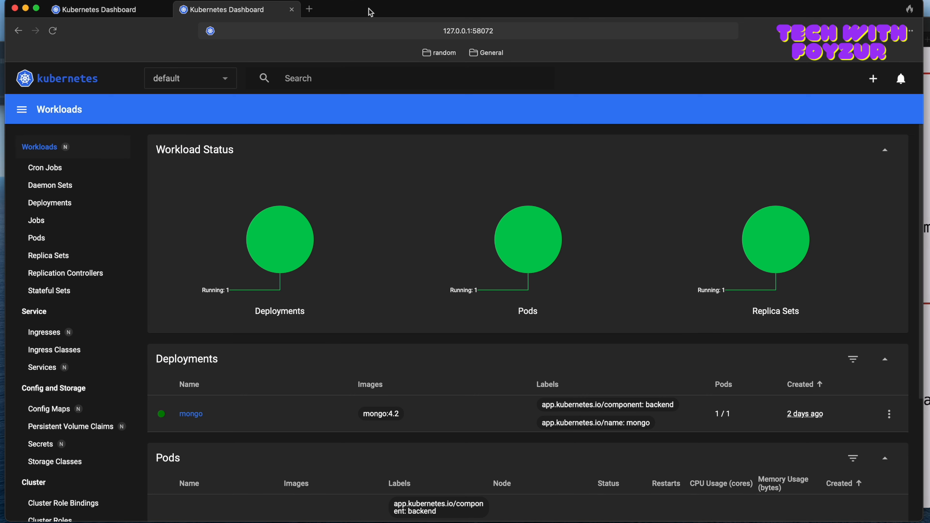
pyautogui.click(270, 30)
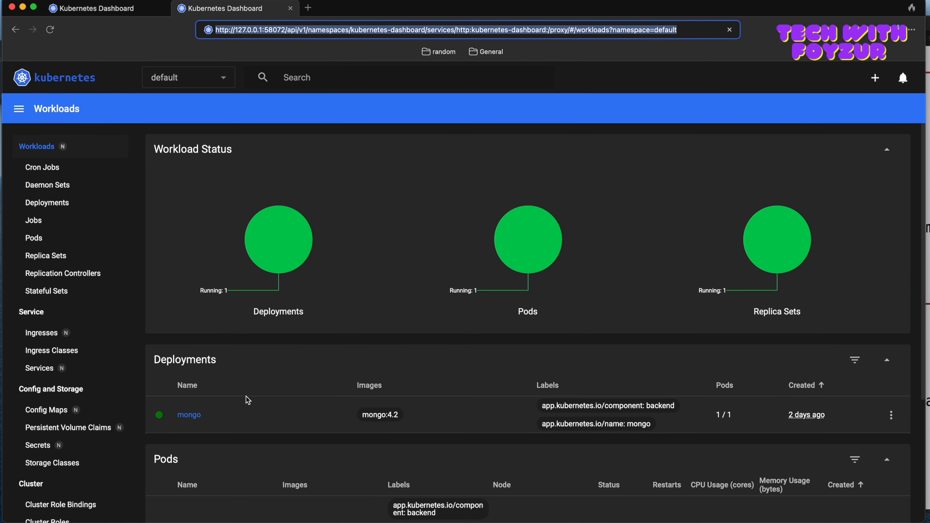
# Step: View the internal endpoints in the Services list and examine the spec section of the mongo service's YAML
pyautogui.click(55, 370)
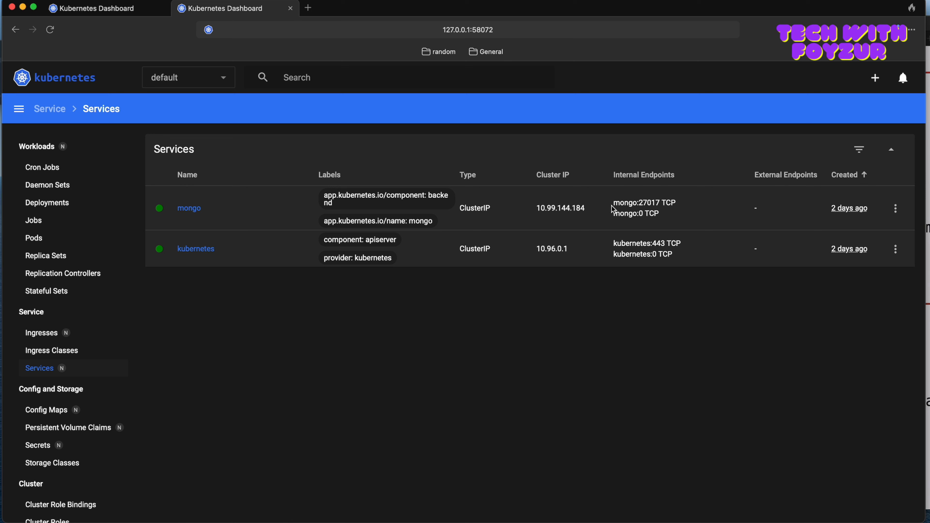
pyautogui.moveTo(615, 177); pyautogui.dragTo(672, 177)
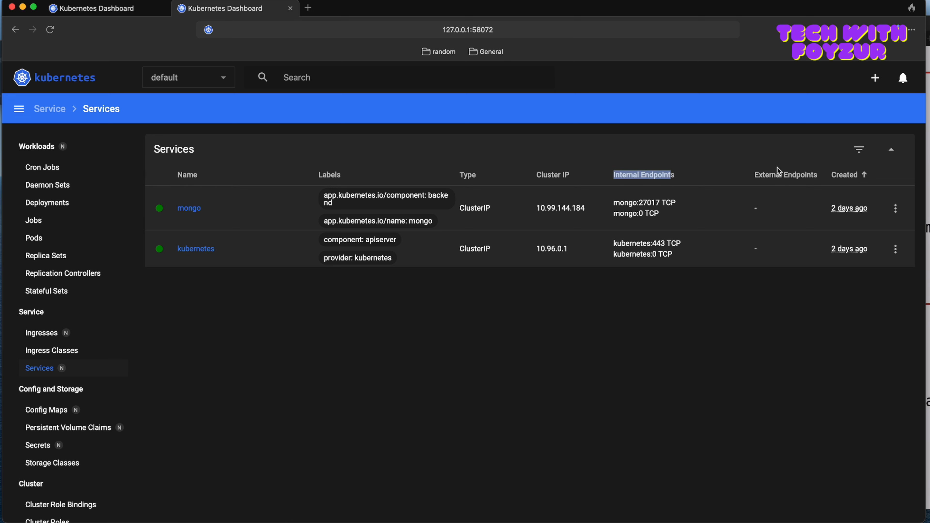
pyautogui.click(896, 208)
pyautogui.click(868, 239)
pyautogui.scroll(-4, 428, 330)
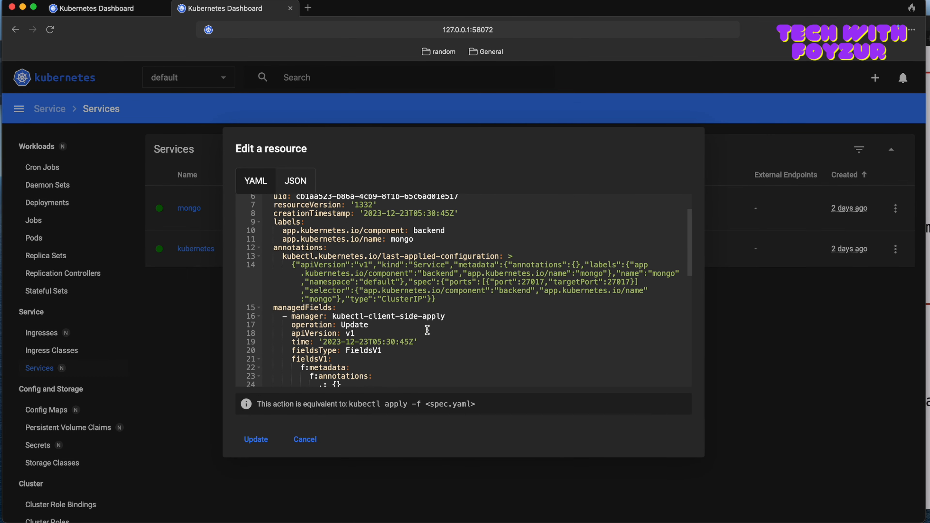
pyautogui.scroll(-10, 439, 291)
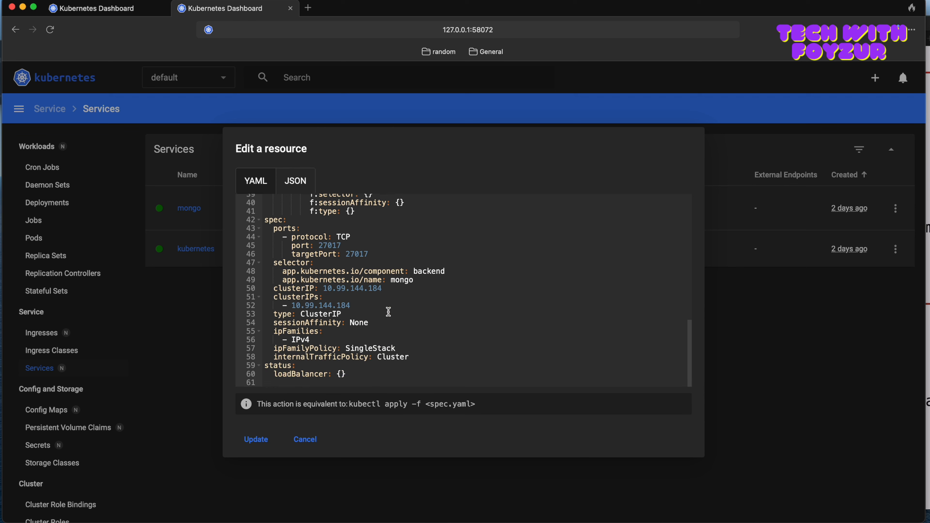
# Step: Try changing the mongo service's type to LoadBalancer in its YAML, and discard the edit without updating
pyautogui.click(323, 314)
pyautogui.doubleClick(324, 314)
pyautogui.write('load')
pyautogui.press('BackSpace')
pyautogui.press('BackSpace')
pyautogui.press('BackSpace')
pyautogui.write('LoadBala')
pyautogui.moveTo(384, 315); pyautogui.dragTo(303, 314)
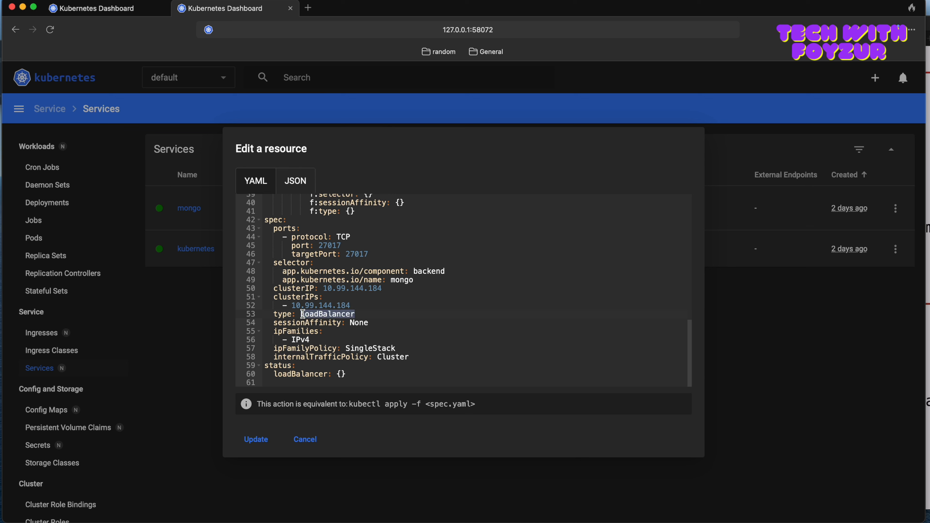
pyautogui.press('BackSpace')
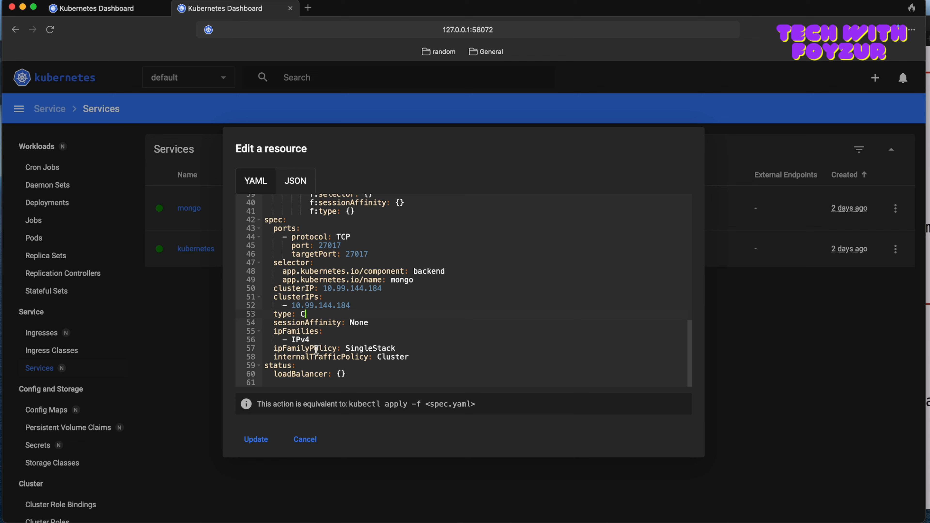
pyautogui.click(312, 445)
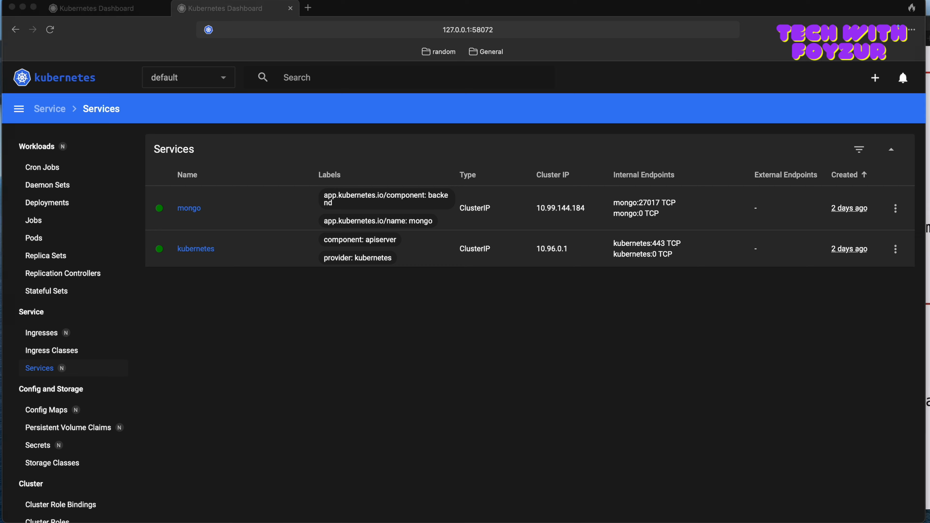
# Step: Switch to Terminal, run minikube service list in a new session and check mongo's namespace
pyautogui.press('super+Tab')
pyautogui.click(554, 426)
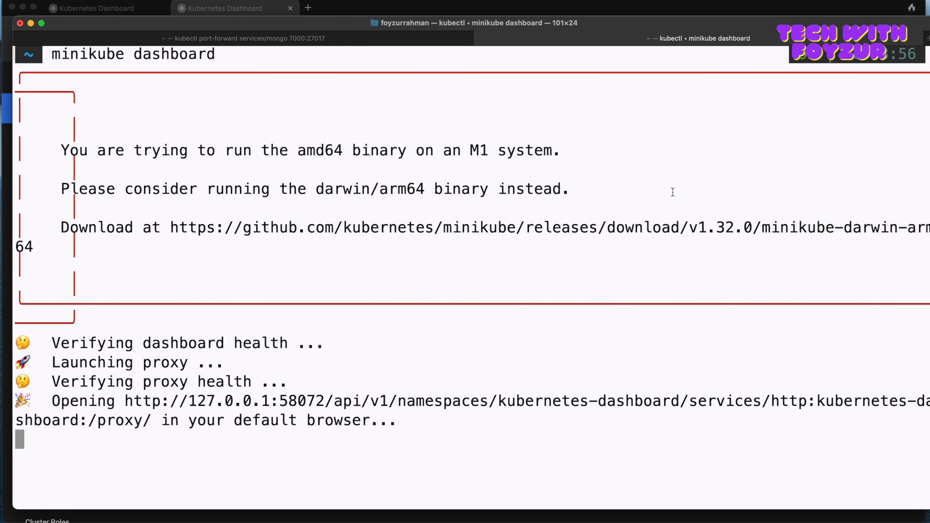
pyautogui.press('super+t')
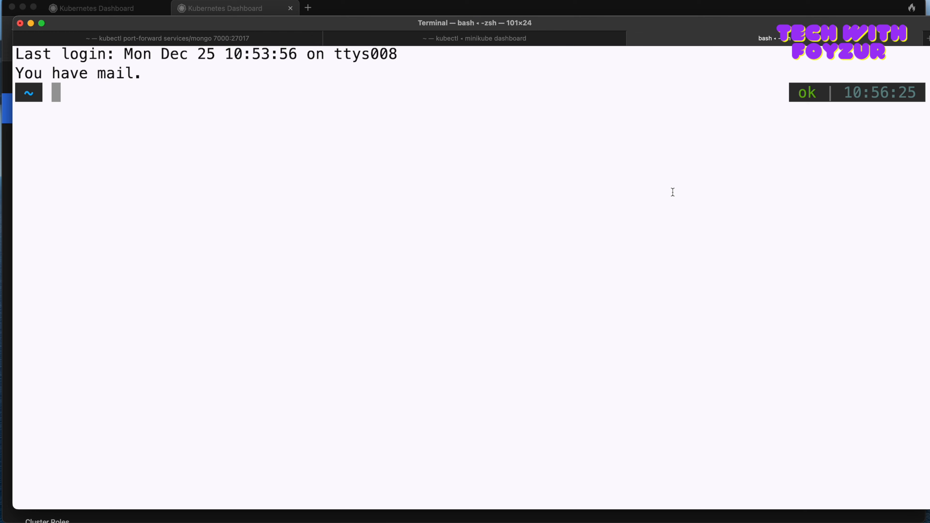
pyautogui.write('minikube ')
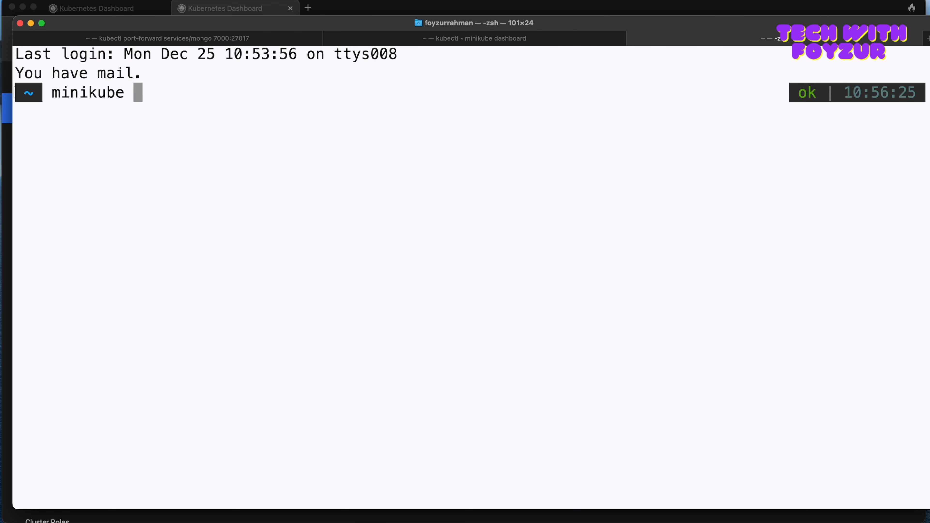
pyautogui.write('service list')
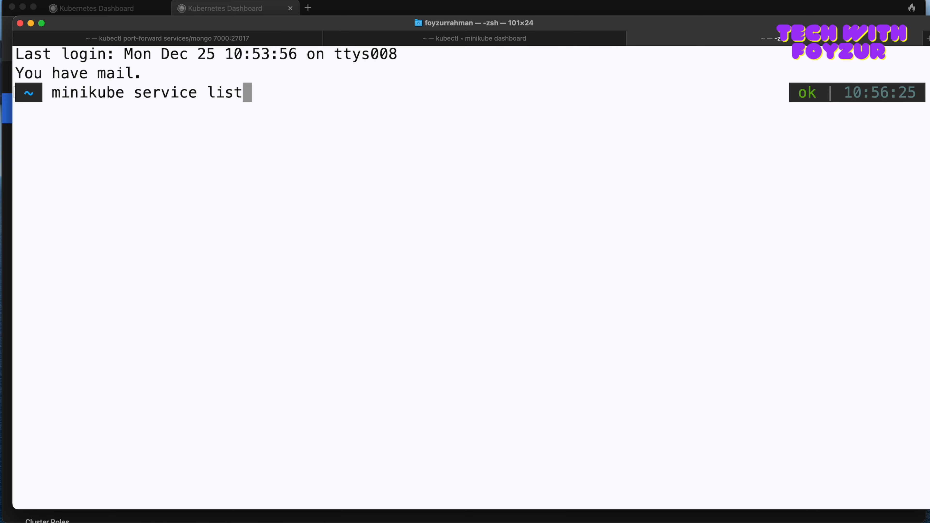
pyautogui.press('Return')
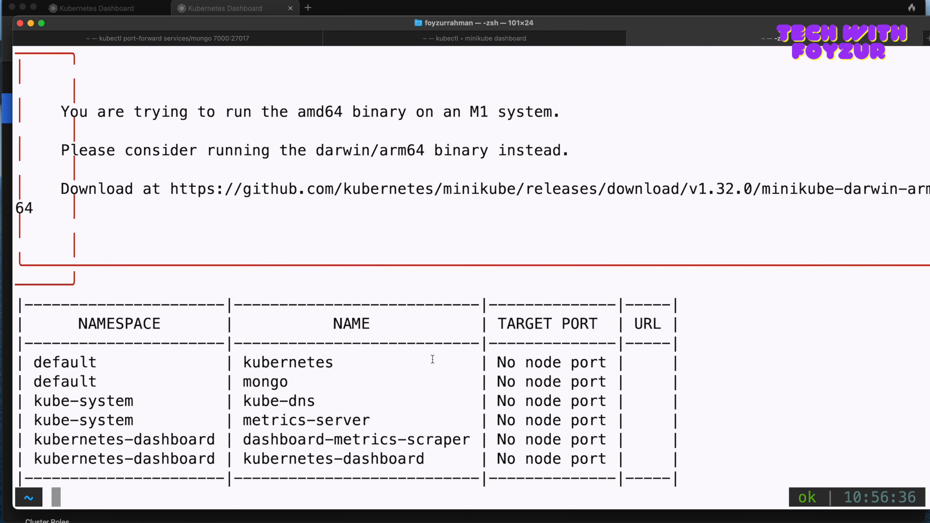
pyautogui.doubleClick(63, 383)
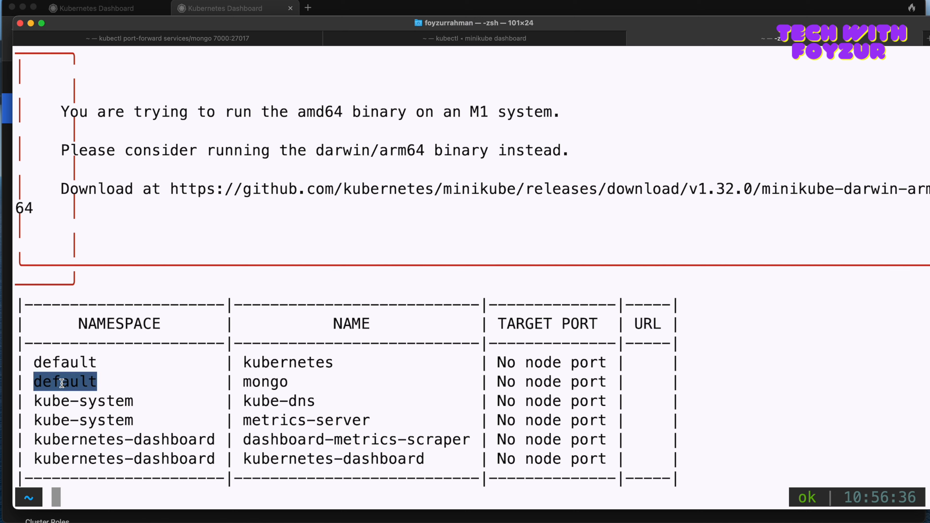
# Step: Run kubectl get svc mongo and check the service's cluster IP and port
pyautogui.click(240, 393)
pyautogui.write('kub')
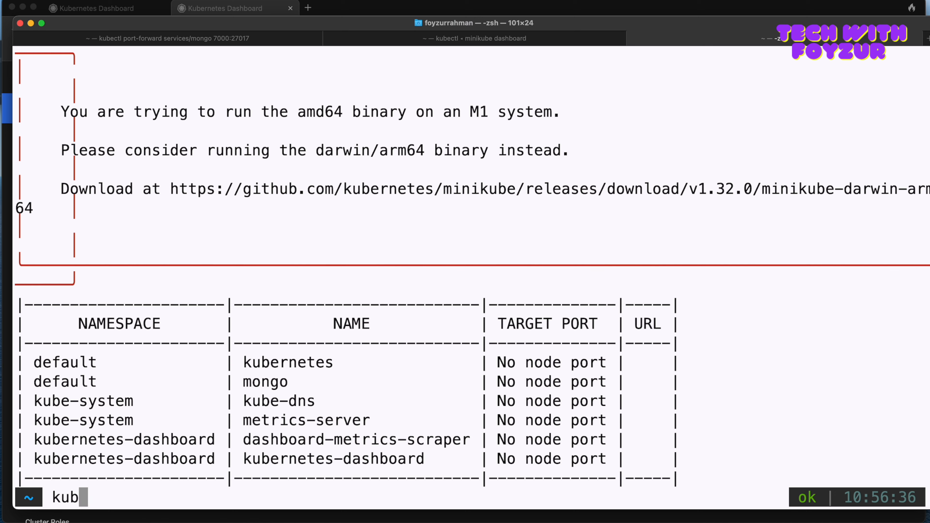
pyautogui.write('ectl get svc')
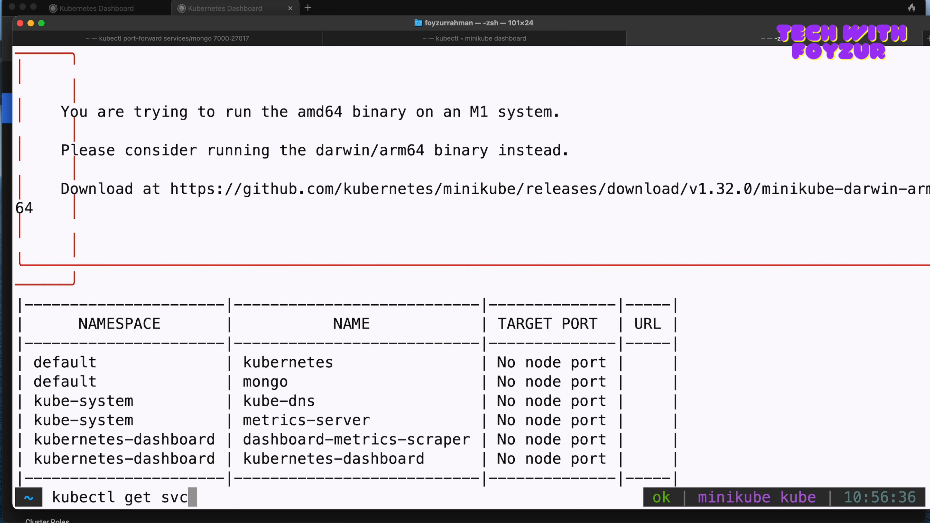
pyautogui.write(' mongo')
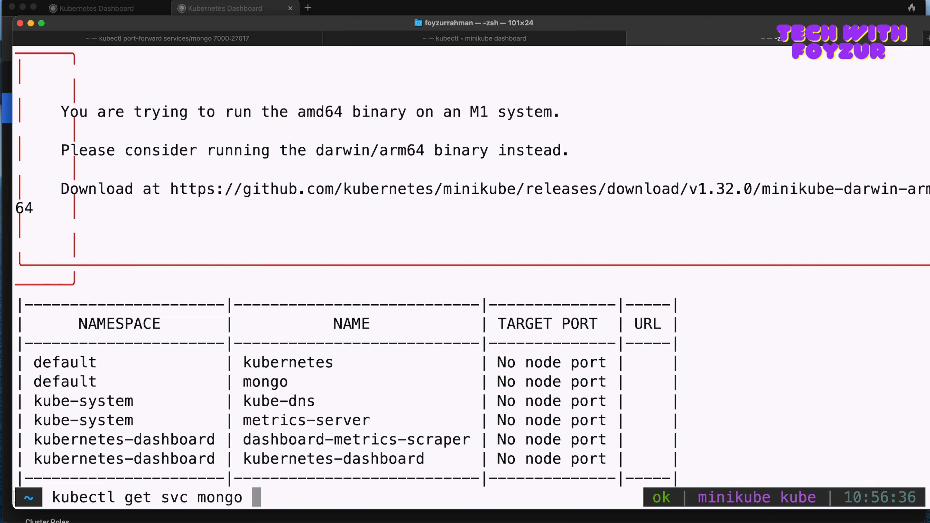
pyautogui.press('Return')
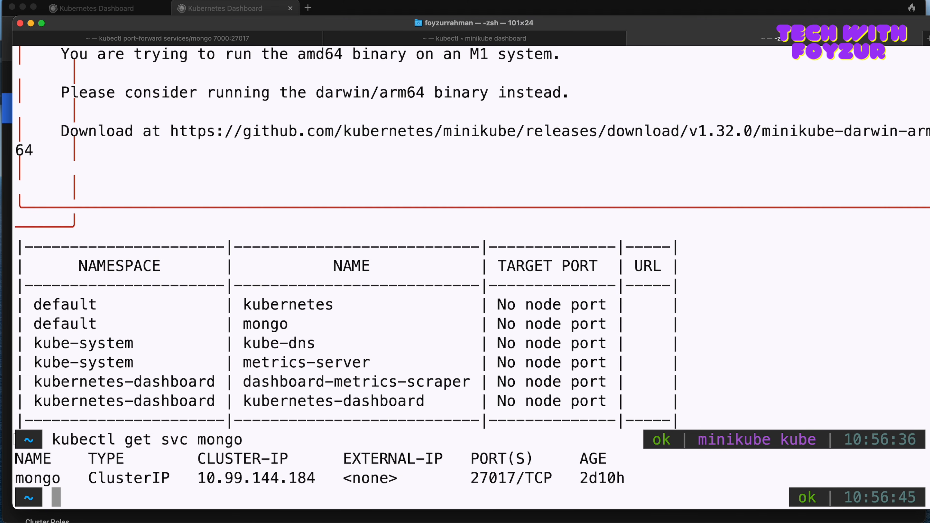
pyautogui.doubleClick(221, 478)
pyautogui.moveTo(471, 478); pyautogui.dragTo(517, 479)
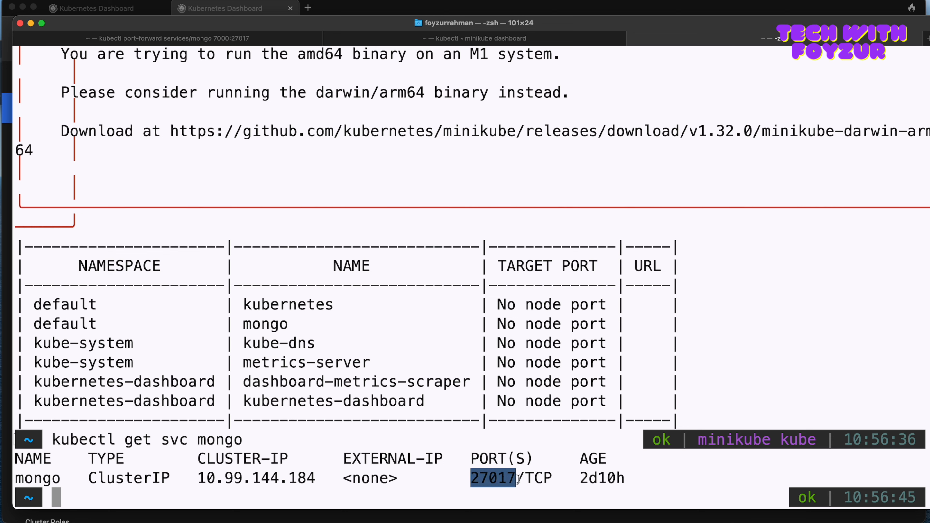
# Step: Clear the Terminal screen and run minikube service mongo to open the service in the browser
pyautogui.click(483, 424)
pyautogui.write('minikube')
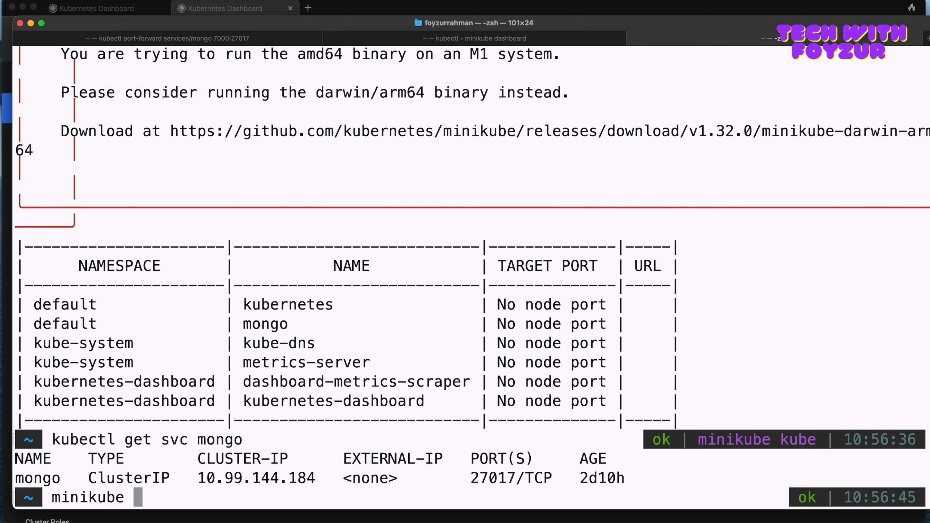
pyautogui.hotkey('ctrl', 'l')
pyautogui.write('service ')
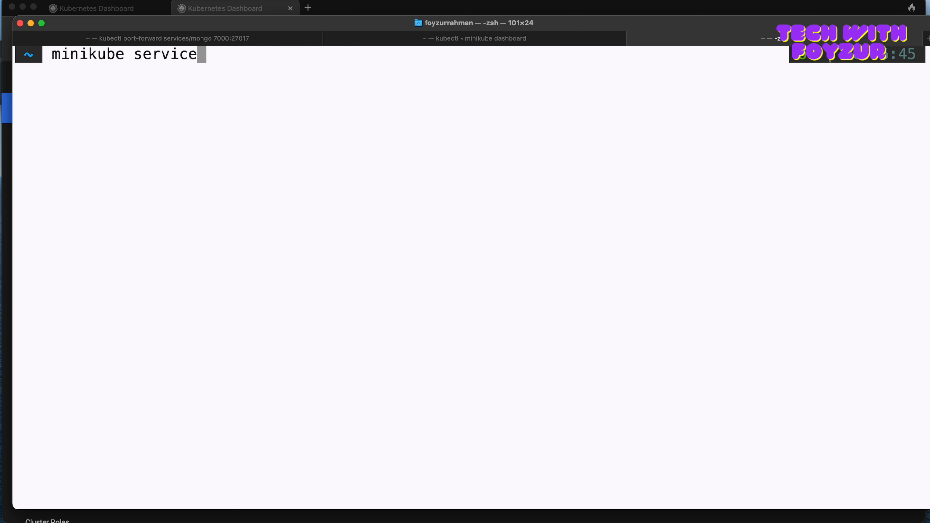
pyautogui.write('mongo')
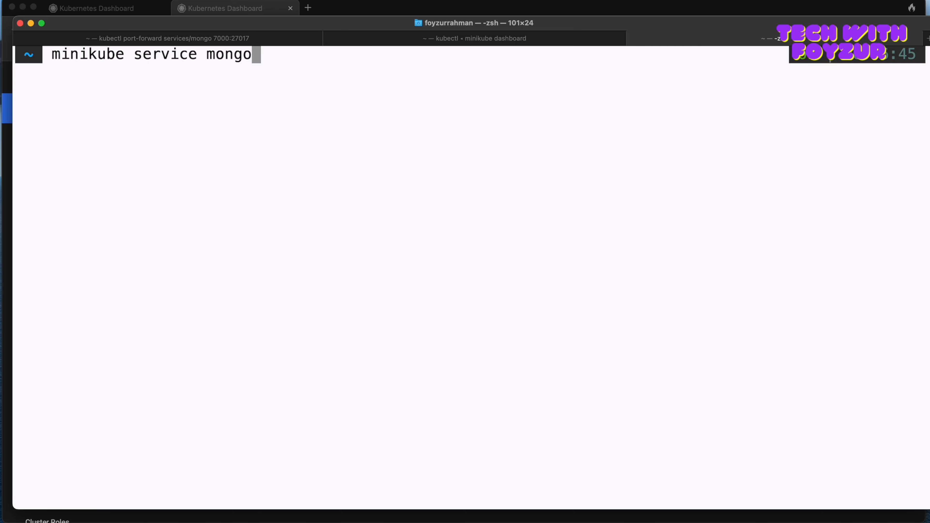
pyautogui.press('Return')
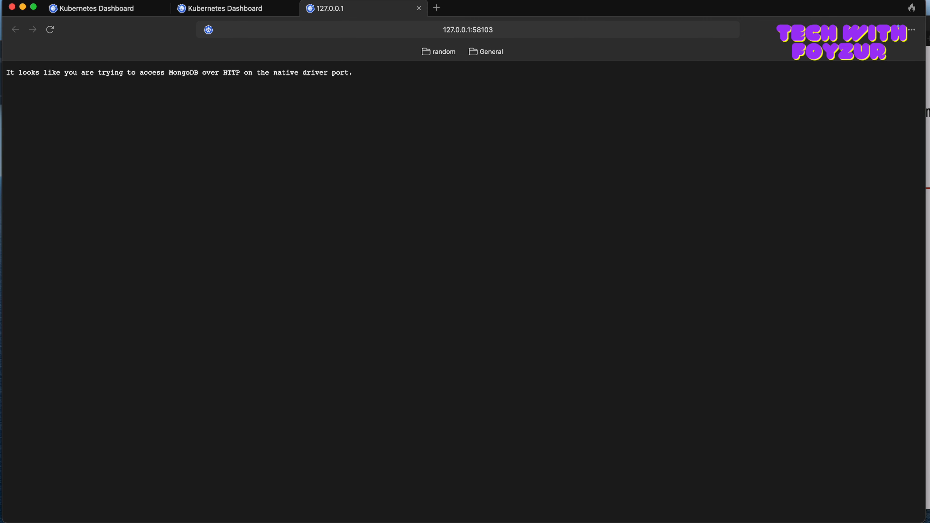
# Step: Check the tunnel line for mongo in the Terminal output and inspect the service's URL and port in the browser's address
pyautogui.press('super+Tab')
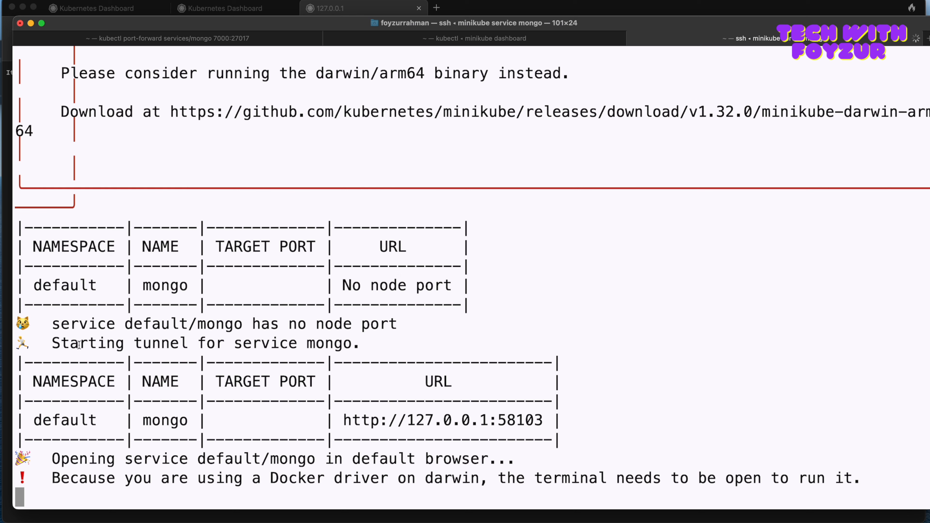
pyautogui.moveTo(51, 344); pyautogui.dragTo(351, 344)
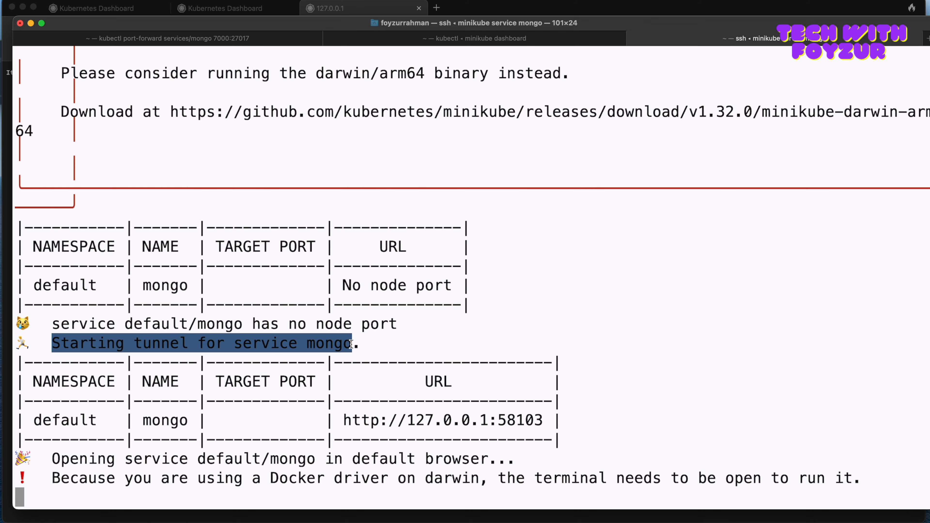
pyautogui.click(348, 10)
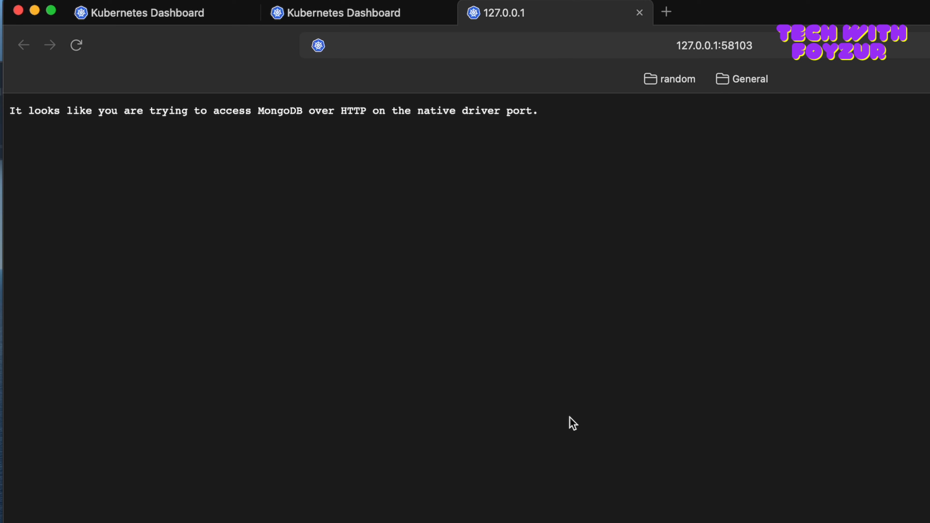
pyautogui.click(767, 52)
pyautogui.click(575, 48)
pyautogui.moveTo(435, 46); pyautogui.dragTo(407, 46)
pyautogui.click(469, 45)
pyautogui.moveTo(469, 46); pyautogui.dragTo(328, 47)
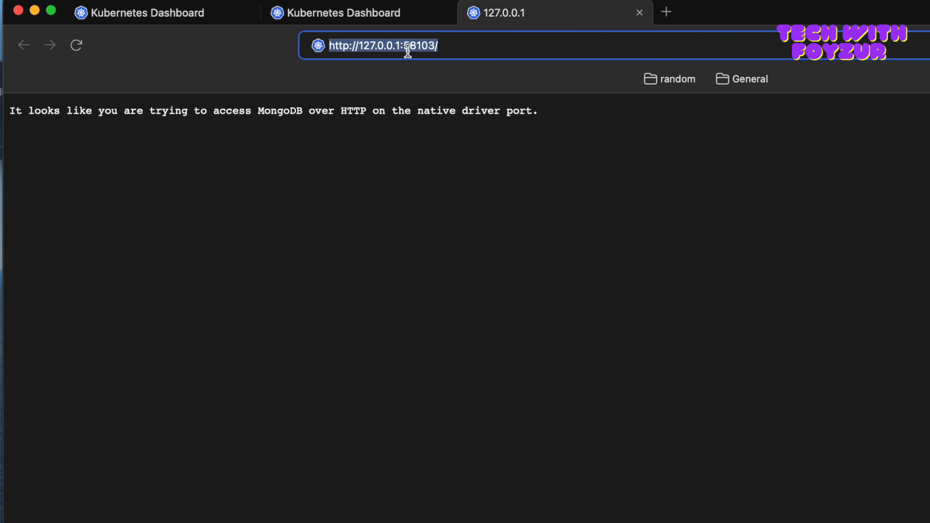